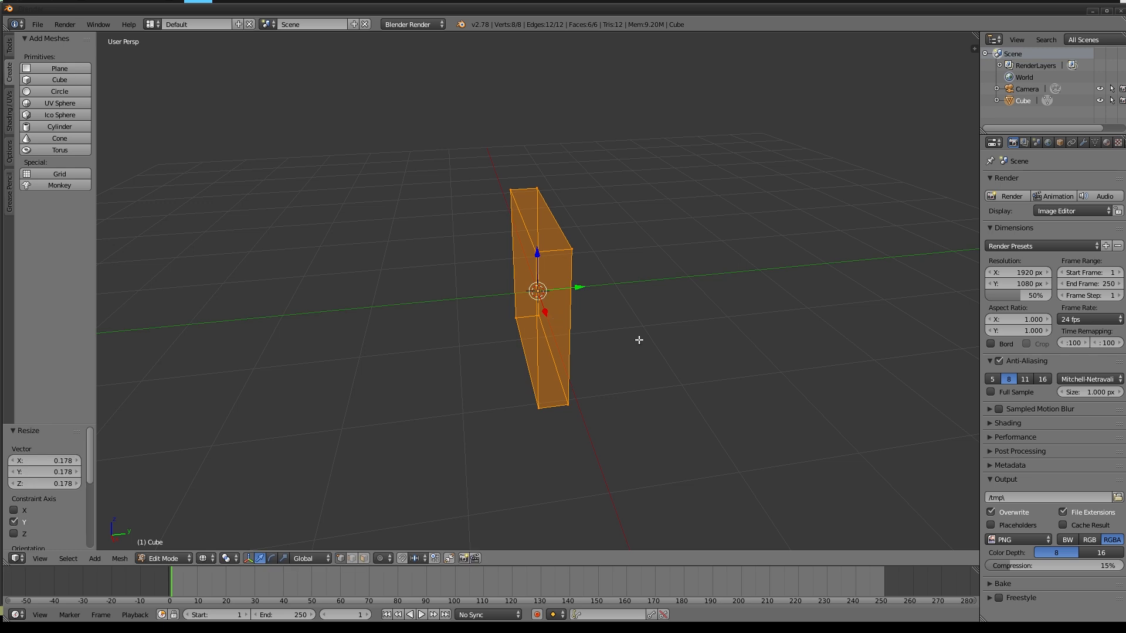
# Scale the block to about 0.19 along X and 0.802 along Y to form a narrow upright pillar.
pyautogui.press('s')
pyautogui.press('x')
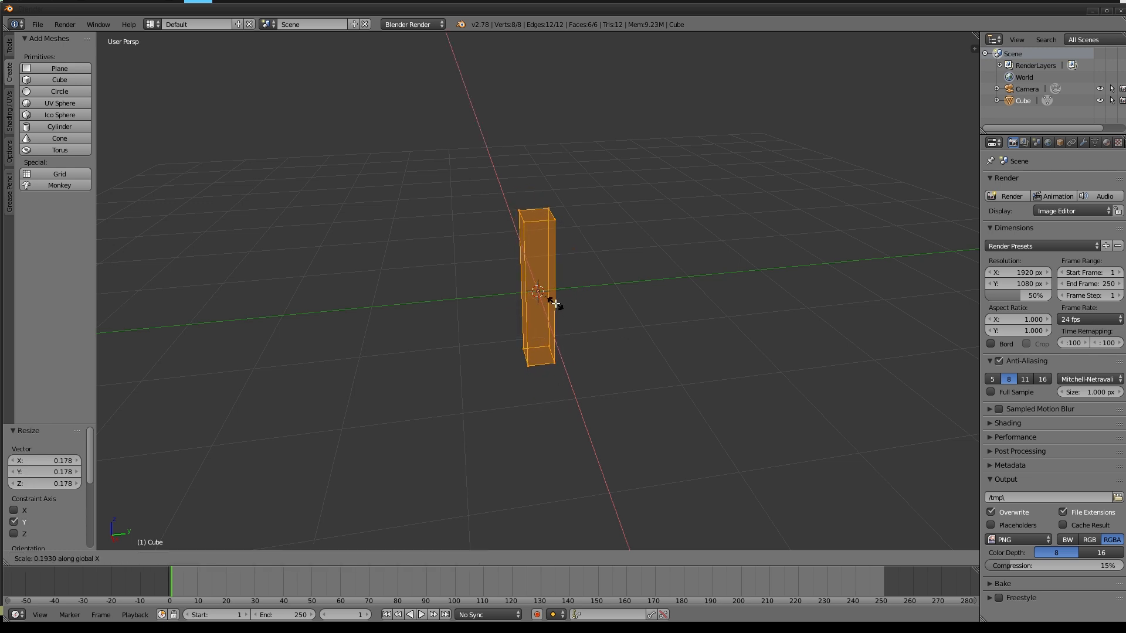
pyautogui.click(555, 304)
pyautogui.press('s')
pyautogui.press('y')
pyautogui.click(606, 311)
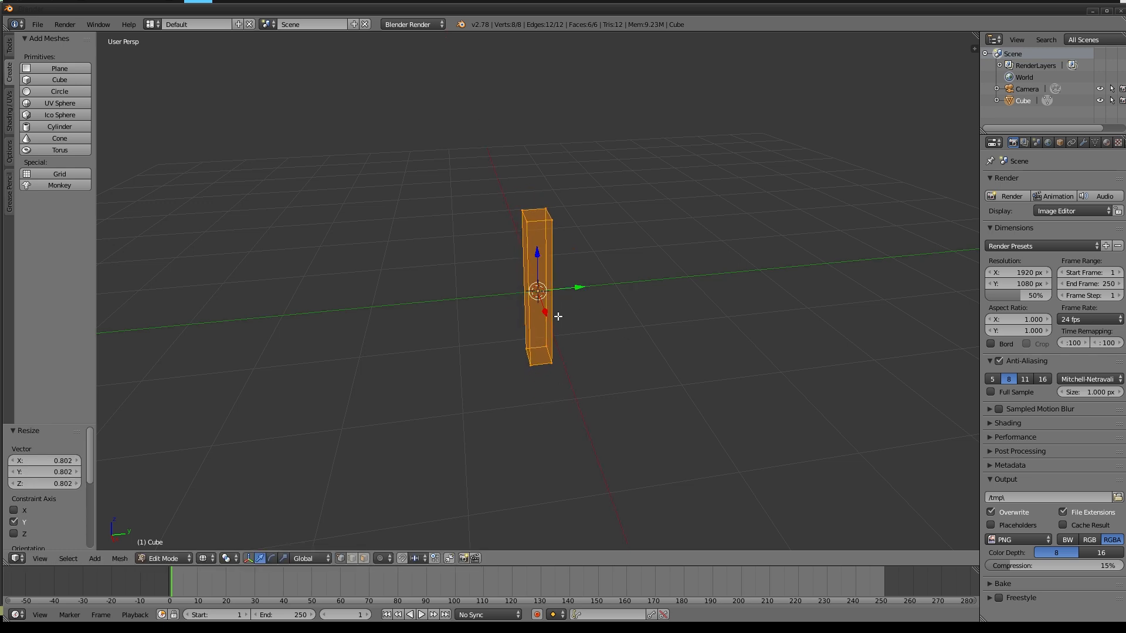
# Slim the pillar further by scaling it 0.72 along X, about 0.86 along Y, and 0.825 along X again.
pyautogui.moveTo(558, 311); pyautogui.dragTo(653, 329, button='middle')
pyautogui.press('s')
pyautogui.press('x')
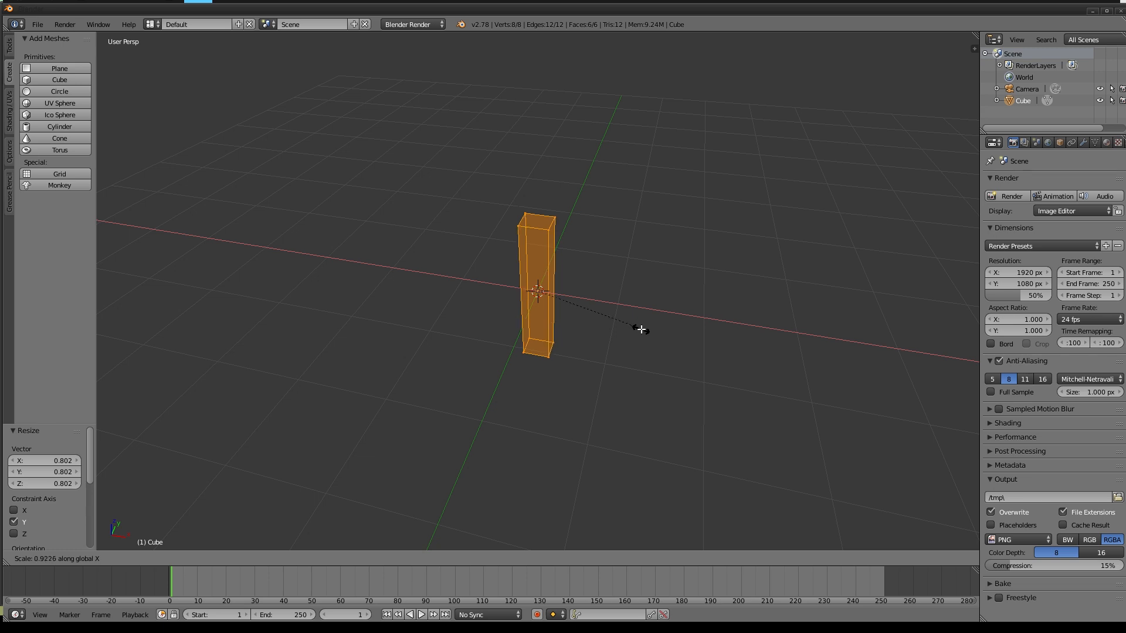
pyautogui.click(620, 324)
pyautogui.press('s')
pyautogui.press('y')
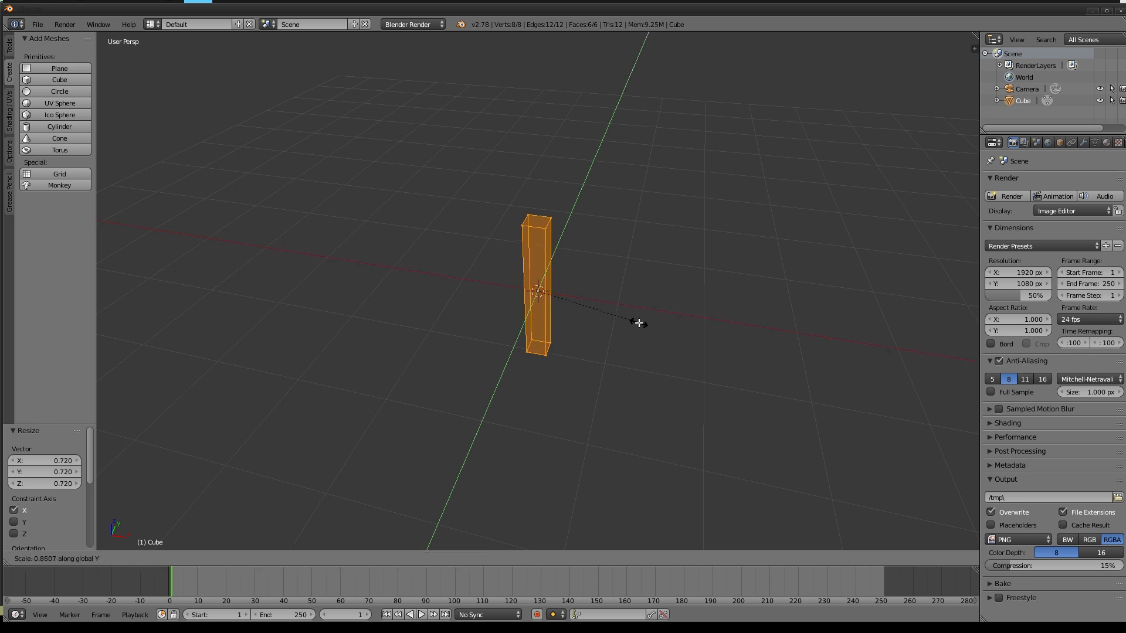
pyautogui.click(639, 323)
pyautogui.press('s')
pyautogui.press('x')
pyautogui.click(621, 320)
# Shorten the whole pillar by scaling it down along the Z axis.
pyautogui.moveTo(634, 324); pyautogui.dragTo(529, 271, button='middle')
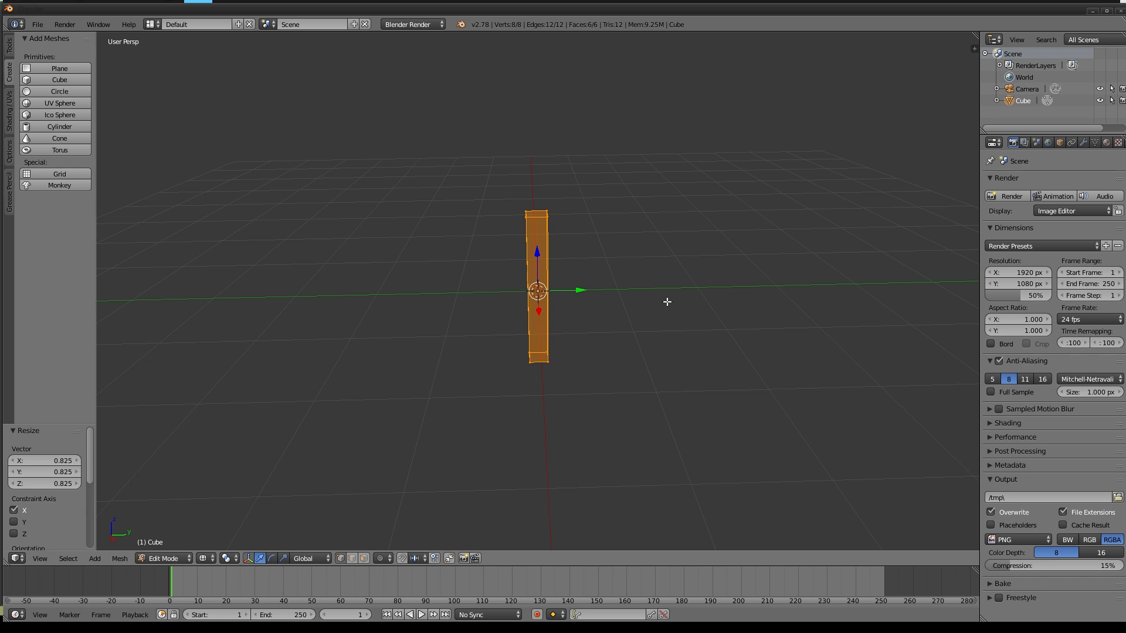
pyautogui.press('s')
pyautogui.press('z')
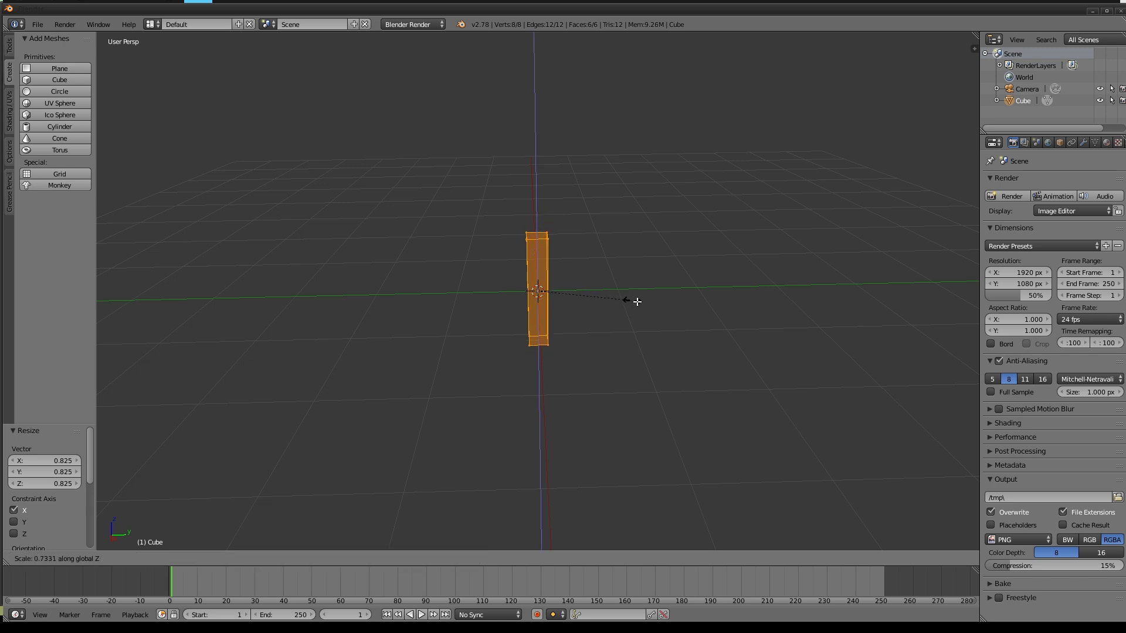
pyautogui.click(615, 294)
# Move the pillar up along Z and away from the origin in the negative Y direction.
pyautogui.moveTo(541, 258); pyautogui.dragTo(541, 203)
pyautogui.moveTo(578, 244); pyautogui.dragTo(502, 245)
pyautogui.moveTo(551, 285); pyautogui.dragTo(598, 300, button='middle')
pyautogui.moveTo(502, 258); pyautogui.dragTo(505, 256)
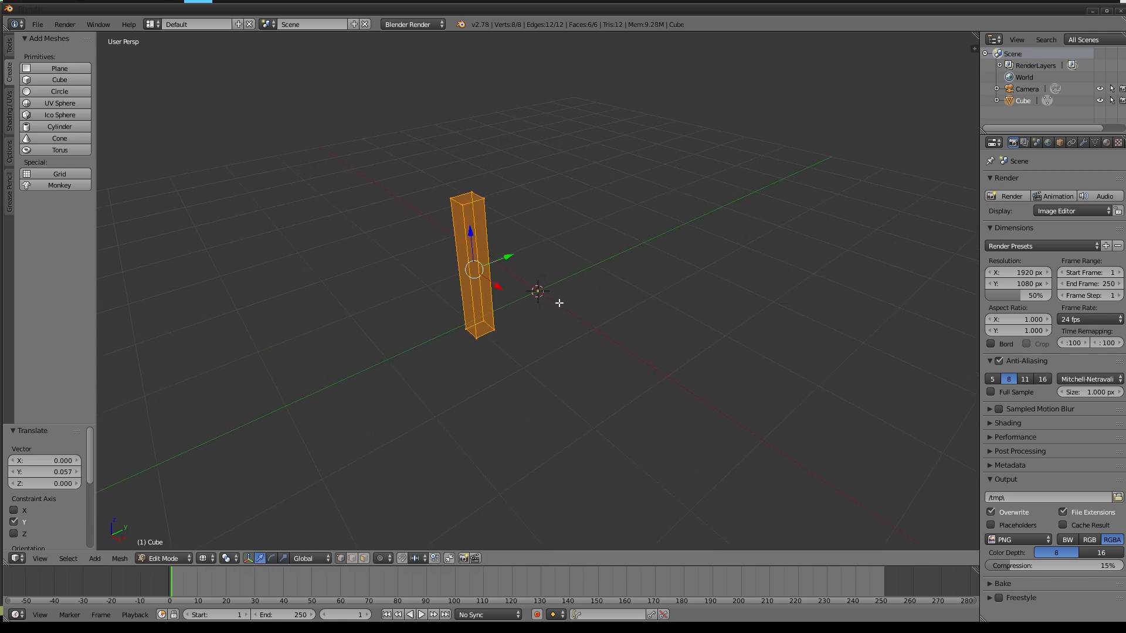
# Add two horizontal loop cuts around the pillar, one in its upper part and one below the middle.
pyautogui.moveTo(557, 302); pyautogui.dragTo(540, 355, button='middle')
pyautogui.scroll(2, 512, 295)
pyautogui.press('a')
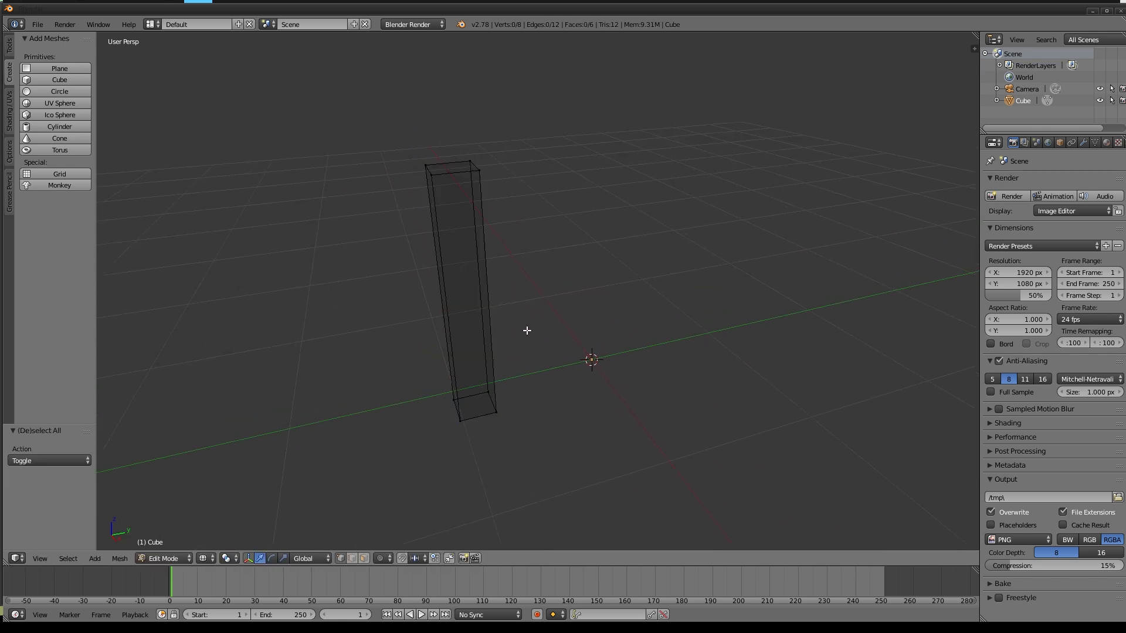
pyautogui.hotkey('ctrl', 'r')
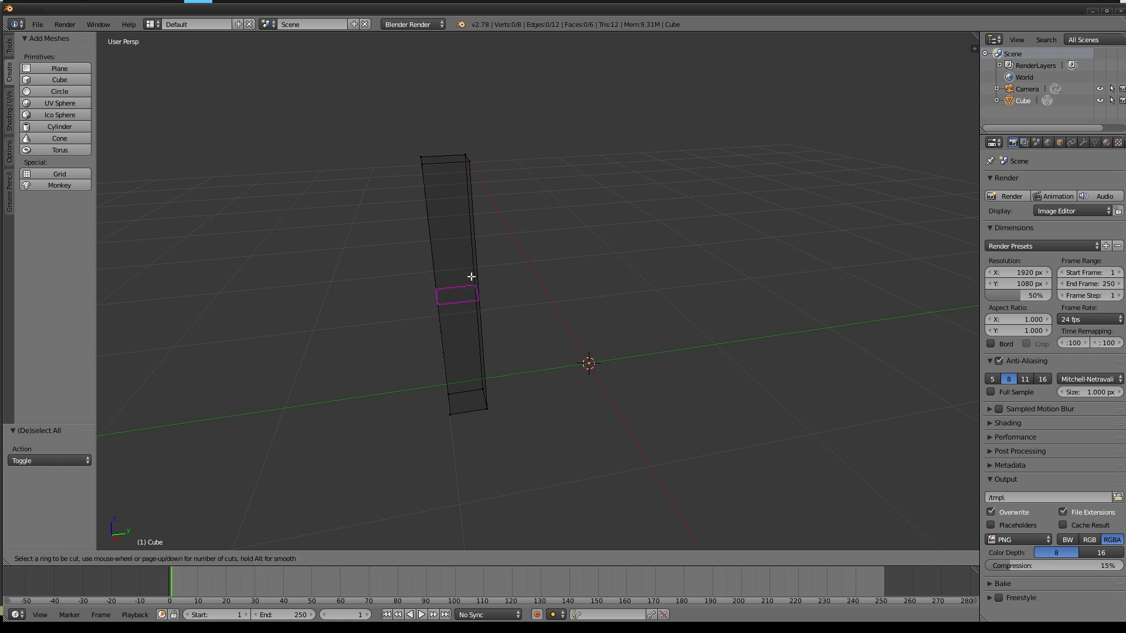
pyautogui.click(464, 258)
pyautogui.click(456, 232)
pyautogui.hotkey('ctrl', 'r')
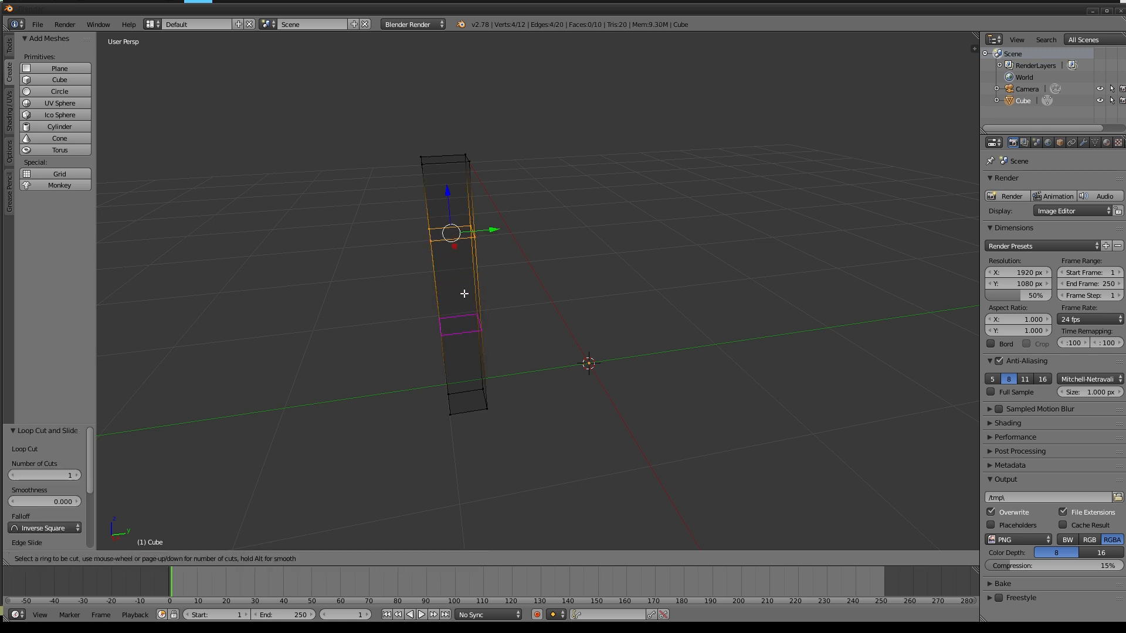
pyautogui.click(463, 317)
pyautogui.click(464, 316)
# Select only the pillar's top face and scale it to 0.804.
pyautogui.press('a')
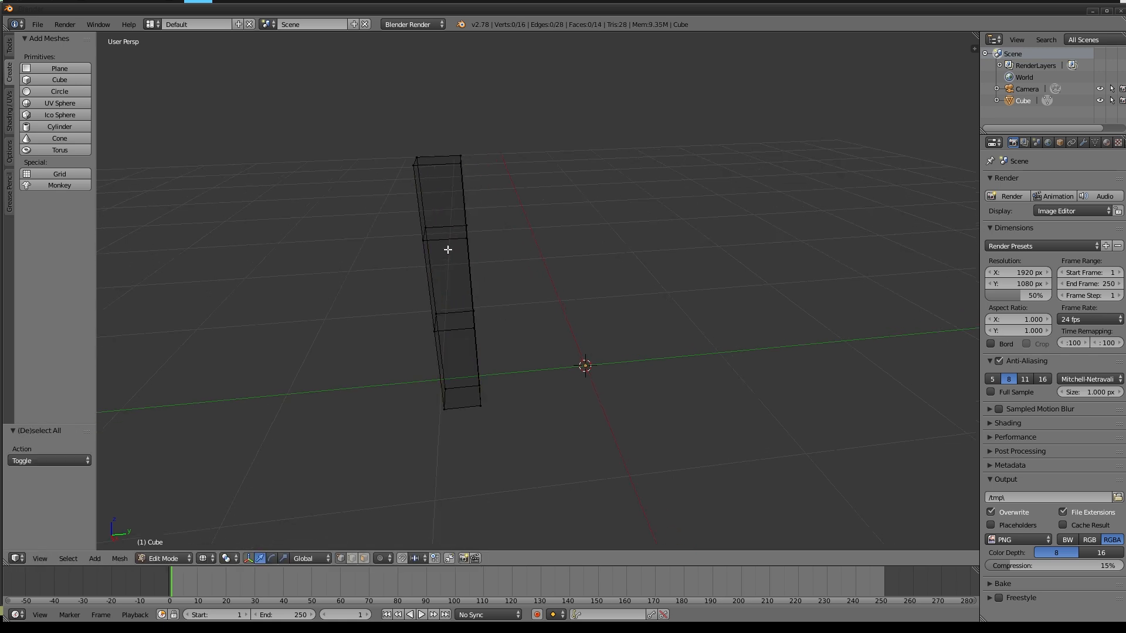
pyautogui.press('b')
pyautogui.moveTo(407, 151); pyautogui.dragTo(495, 197)
pyautogui.moveTo(489, 414); pyautogui.dragTo(497, 415, button='middle')
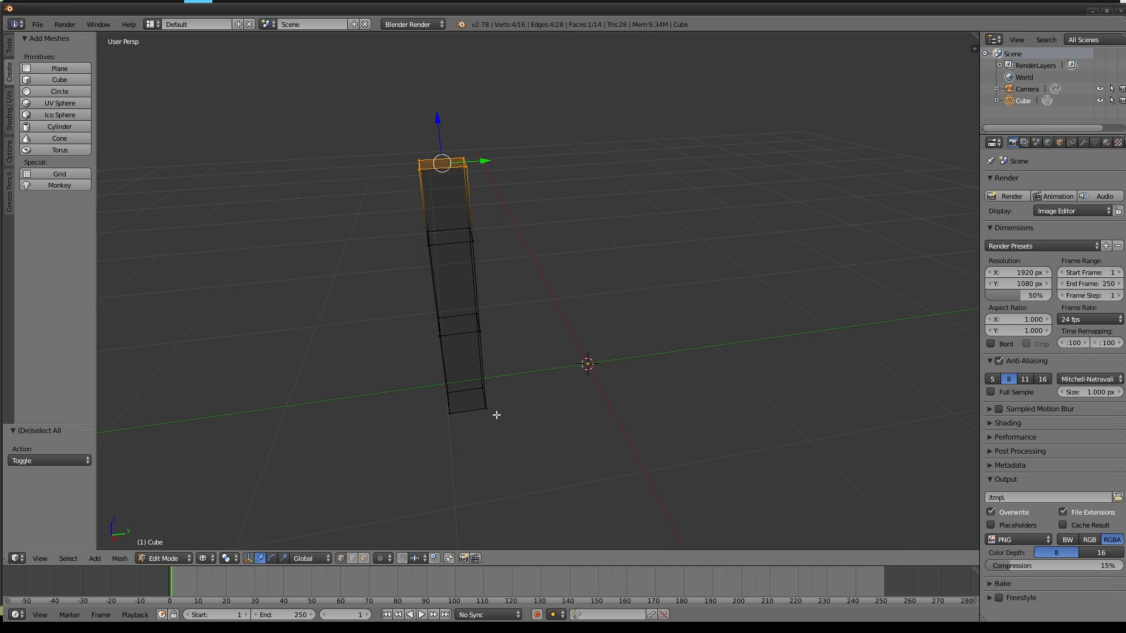
pyautogui.moveTo(447, 274); pyautogui.dragTo(540, 256, button='middle')
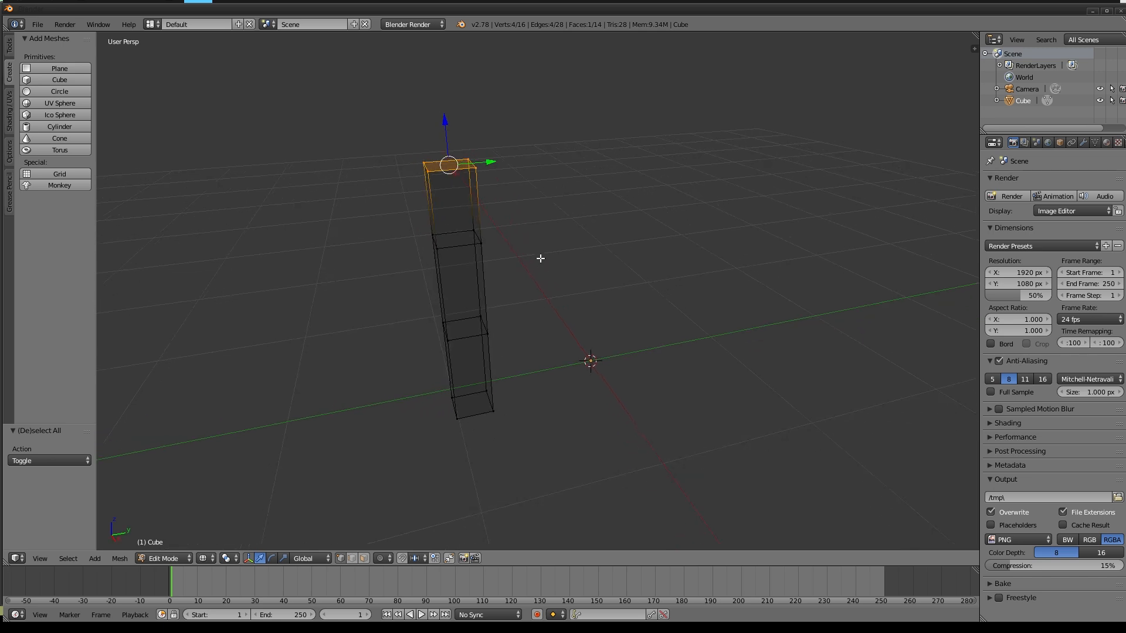
pyautogui.press('s')
pyautogui.click(507, 249)
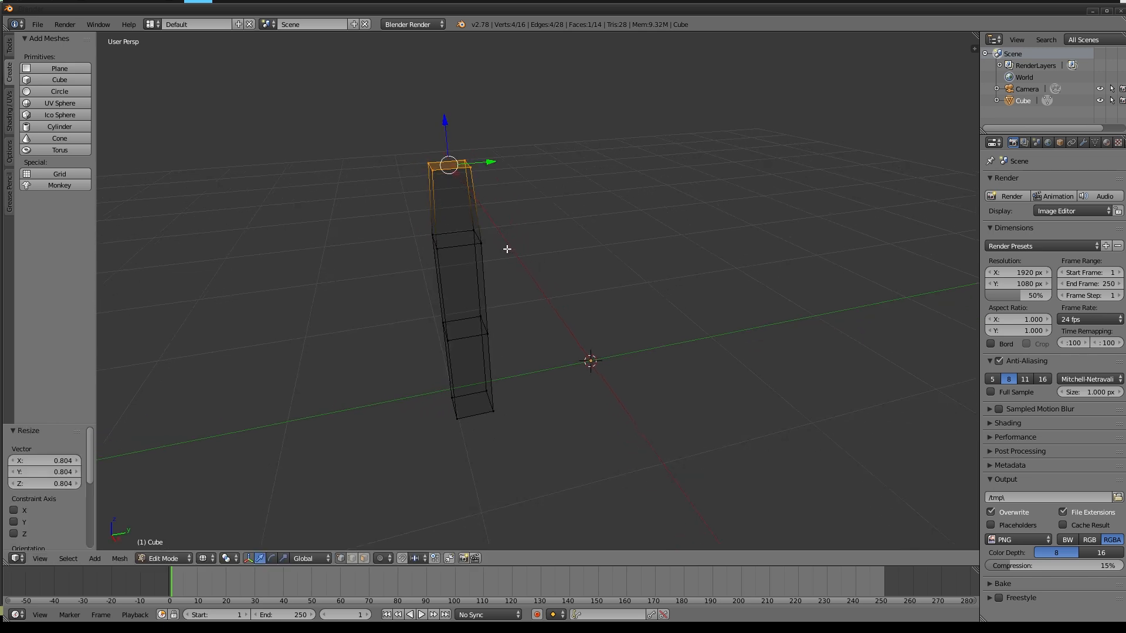
# Select only the upper edge loop and scale it to about 0.80.
pyautogui.press('a')
pyautogui.press('b')
pyautogui.moveTo(415, 227); pyautogui.dragTo(498, 247)
pyautogui.press('s')
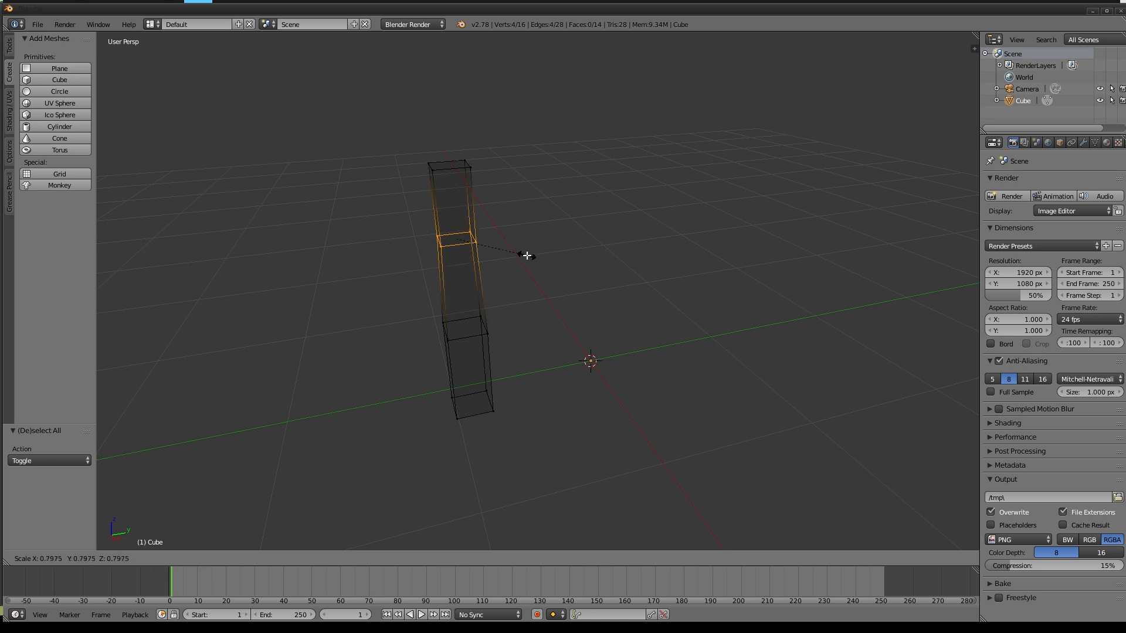
pyautogui.click(527, 256)
# Select only the pillar's bottom face and scale it down to taper the lower end.
pyautogui.press('a')
pyautogui.press('b')
pyautogui.moveTo(443, 388); pyautogui.dragTo(522, 435)
pyautogui.press('s')
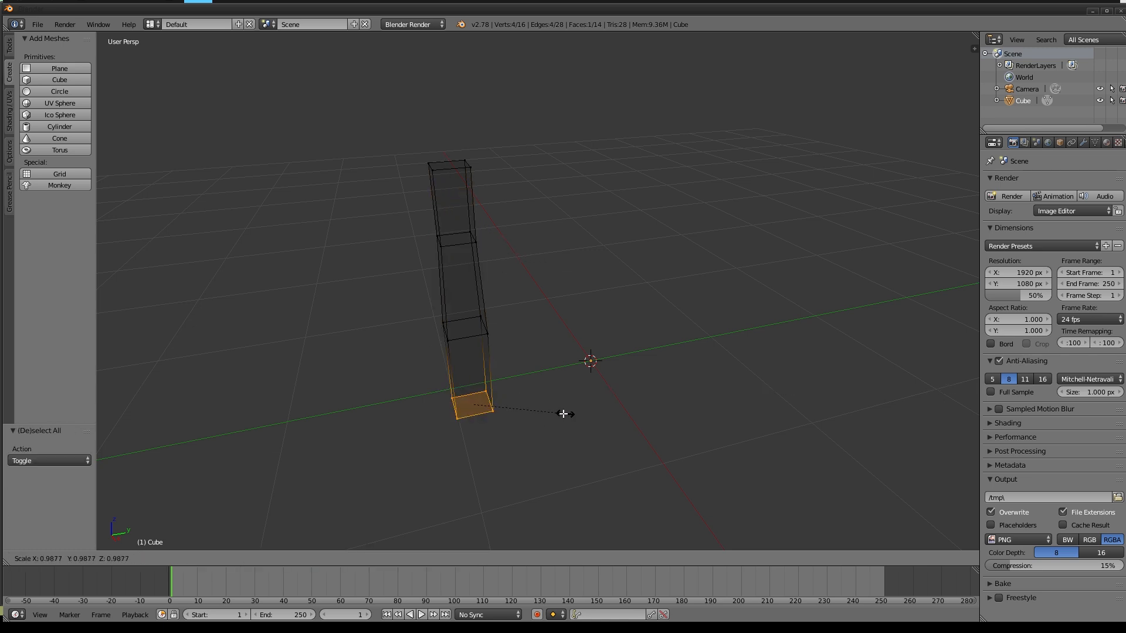
pyautogui.click(490, 371)
# Select only the lower edge loop and scale it to about 0.66.
pyautogui.press('a')
pyautogui.press('b')
pyautogui.moveTo(431, 310); pyautogui.dragTo(495, 345)
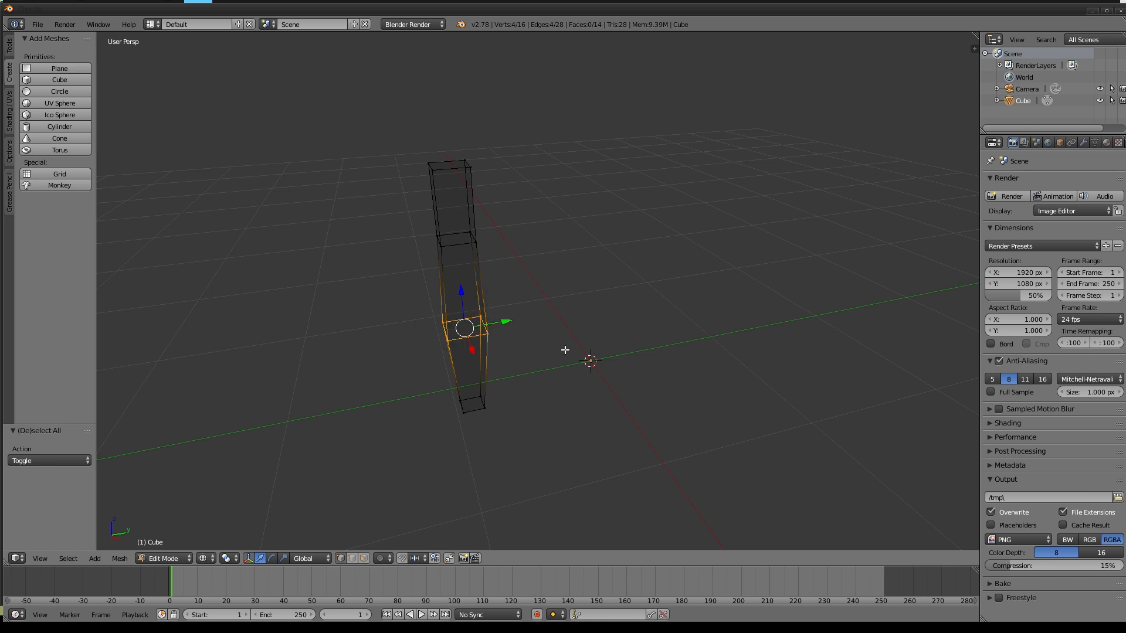
pyautogui.press('s')
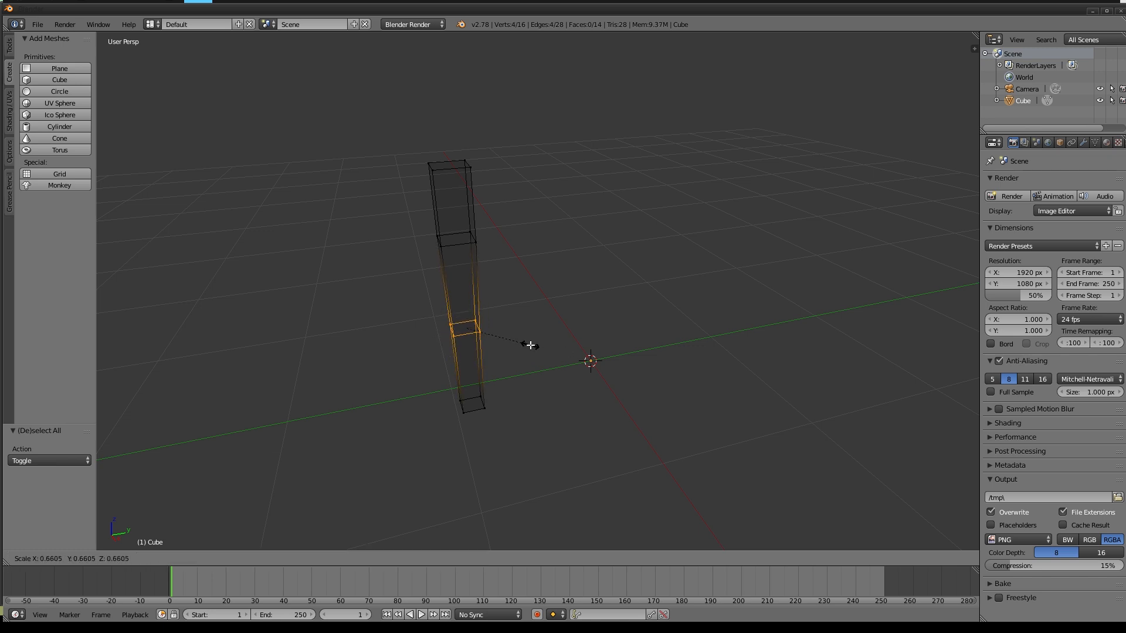
pyautogui.click(531, 345)
# Select the upper edge loop again and narrow it by a further scale of about 0.82.
pyautogui.press('a')
pyautogui.press('b')
pyautogui.moveTo(434, 225); pyautogui.dragTo(505, 267)
pyautogui.press('s')
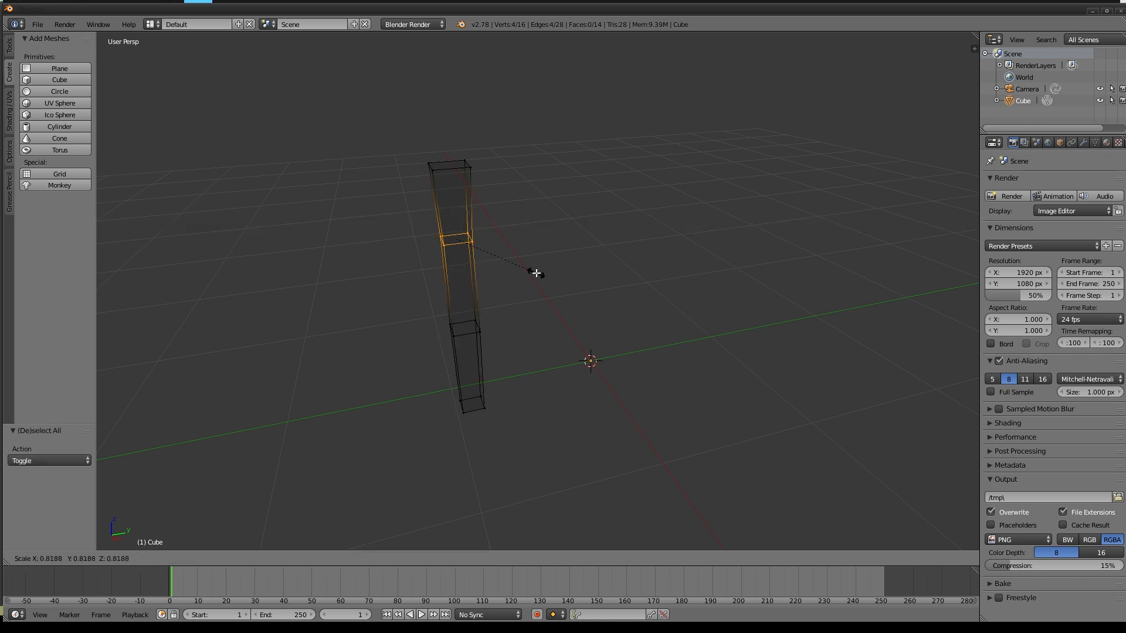
pyautogui.click(532, 273)
# Select the top face again and scale it by a further 0.832.
pyautogui.press('a')
pyautogui.press('b')
pyautogui.moveTo(423, 151); pyautogui.dragTo(495, 182)
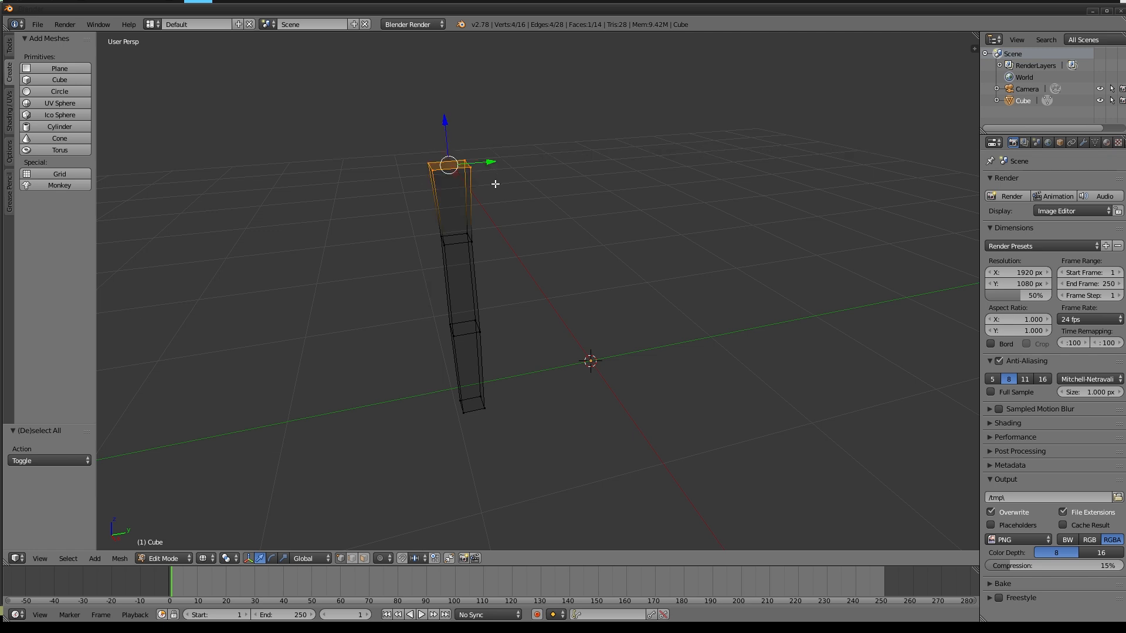
pyautogui.press('s')
pyautogui.click(501, 193)
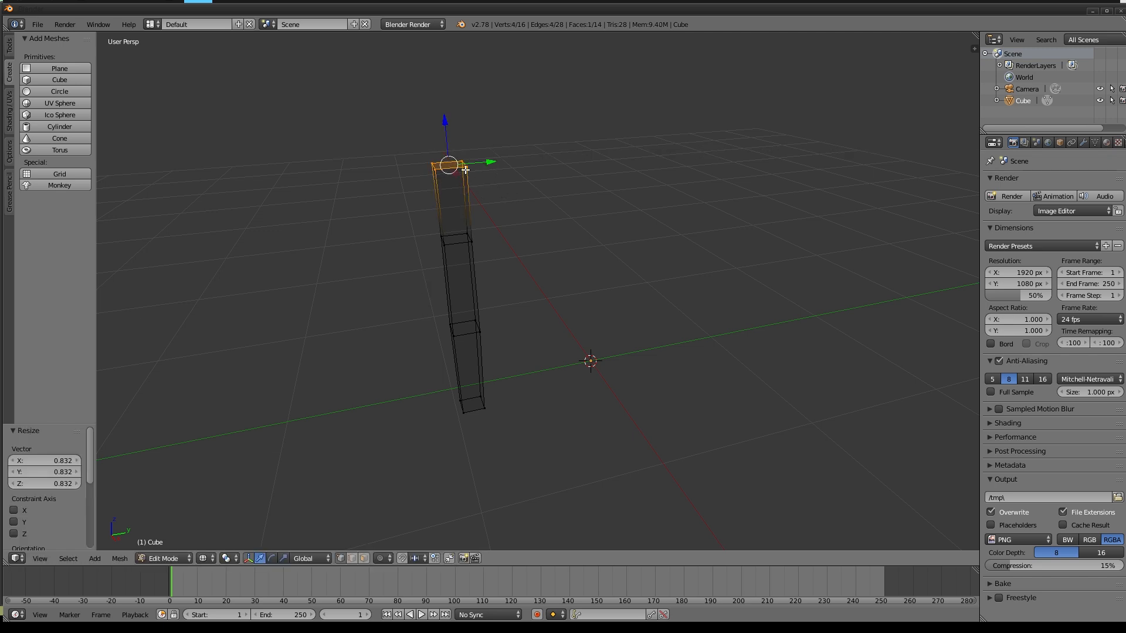
# Lower the top face and the upper edge loop along Z, moving the loop down by about 0.33.
pyautogui.moveTo(447, 129); pyautogui.dragTo(454, 210)
pyautogui.press('a')
pyautogui.keyDown('alt'); pyautogui.rightClick(464, 242); pyautogui.keyUp('alt')
pyautogui.moveTo(456, 252); pyautogui.dragTo(455, 248)
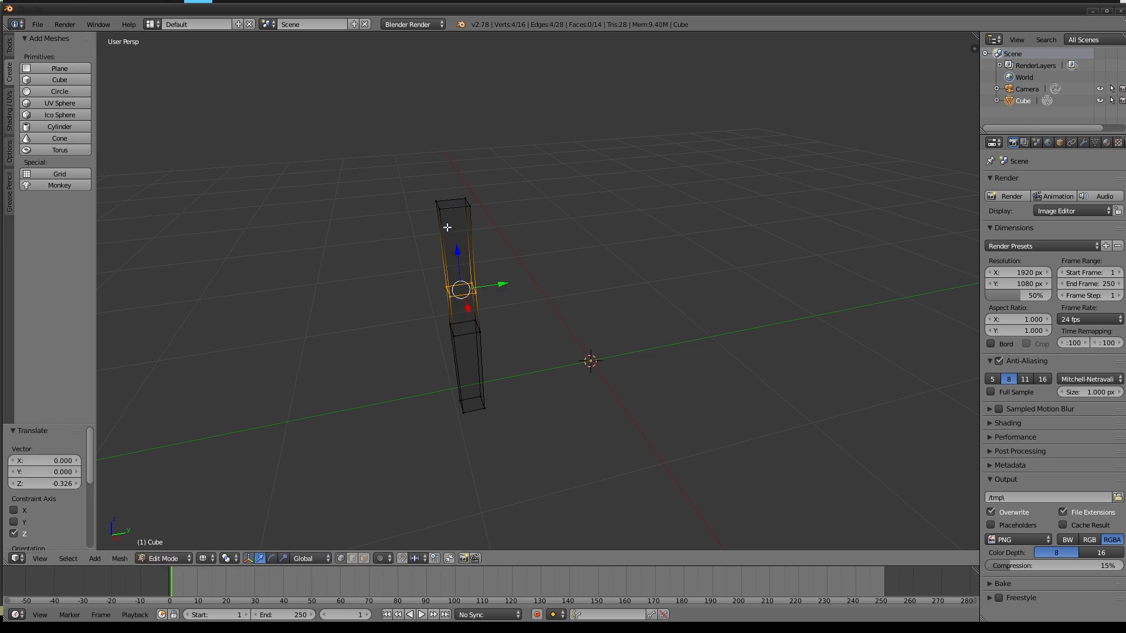
# Select the top face, bring it further down along Z toward the upper loop, and scale it down slightly.
pyautogui.press('a')
pyautogui.press('b')
pyautogui.moveTo(426, 187); pyautogui.dragTo(492, 222)
pyautogui.moveTo(450, 166); pyautogui.dragTo(452, 216)
pyautogui.press('s')
pyautogui.click(536, 296)
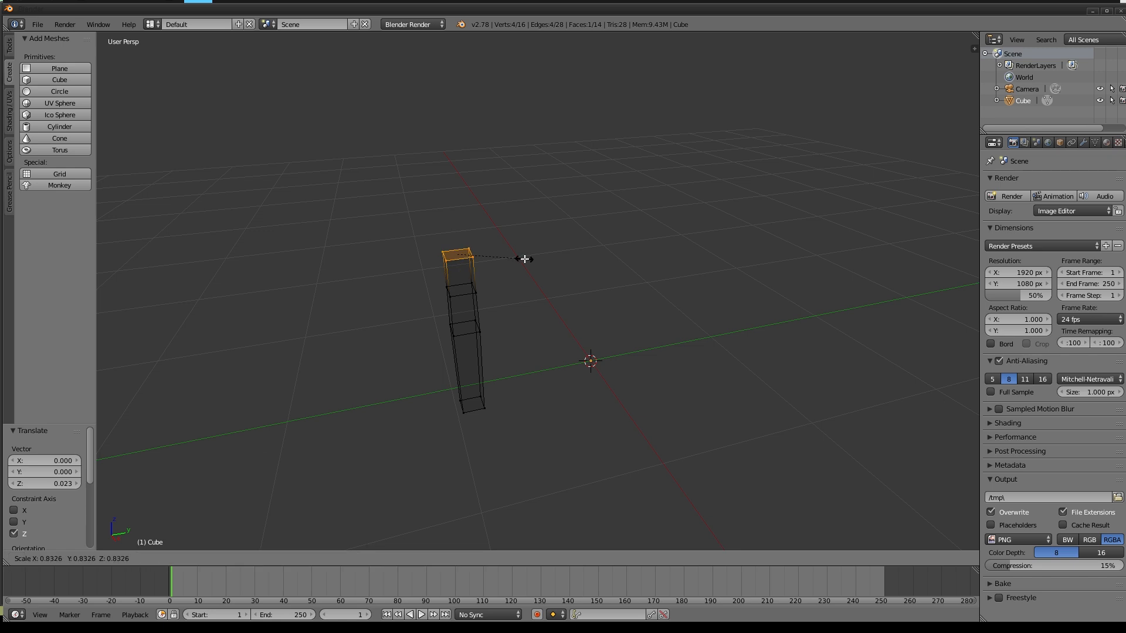
# Select only the lower edge loop and scale it by 0.845.
pyautogui.press('a')
pyautogui.moveTo(538, 339); pyautogui.dragTo(454, 328, button='middle')
pyautogui.press('a')
pyautogui.press('a')
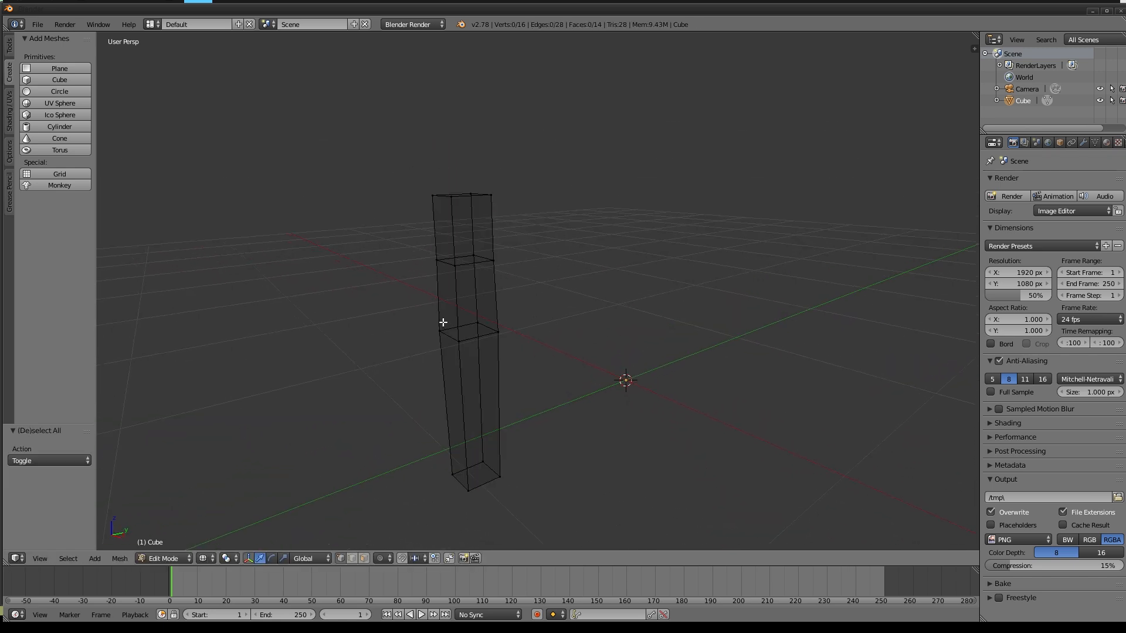
pyautogui.press('b')
pyautogui.moveTo(440, 327); pyautogui.dragTo(579, 350)
pyautogui.press('a')
pyautogui.press('b')
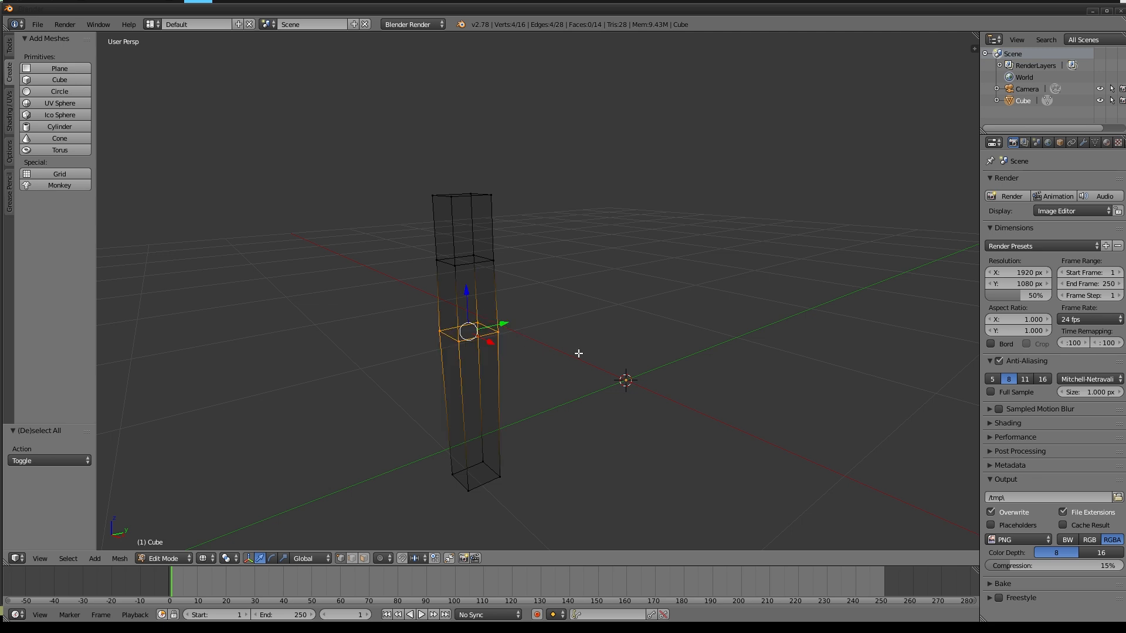
pyautogui.press('s')
pyautogui.click(561, 350)
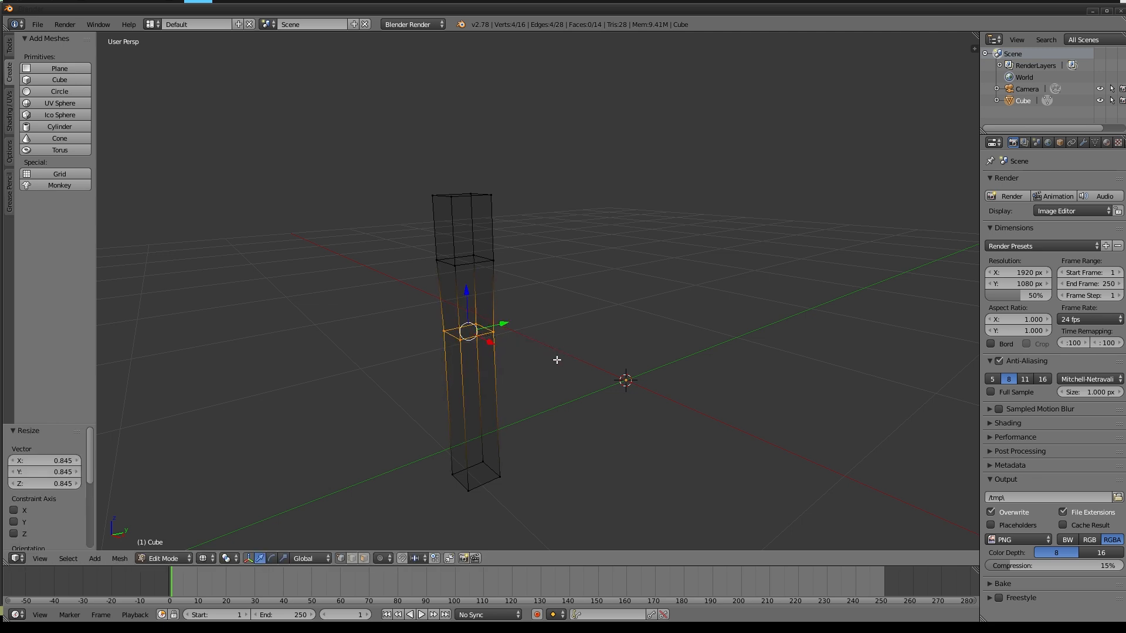
# Raise the bottom face 0.145 along Z and scale it to about 0.74.
pyautogui.press('a')
pyautogui.press('b')
pyautogui.moveTo(440, 447); pyautogui.dragTo(530, 498)
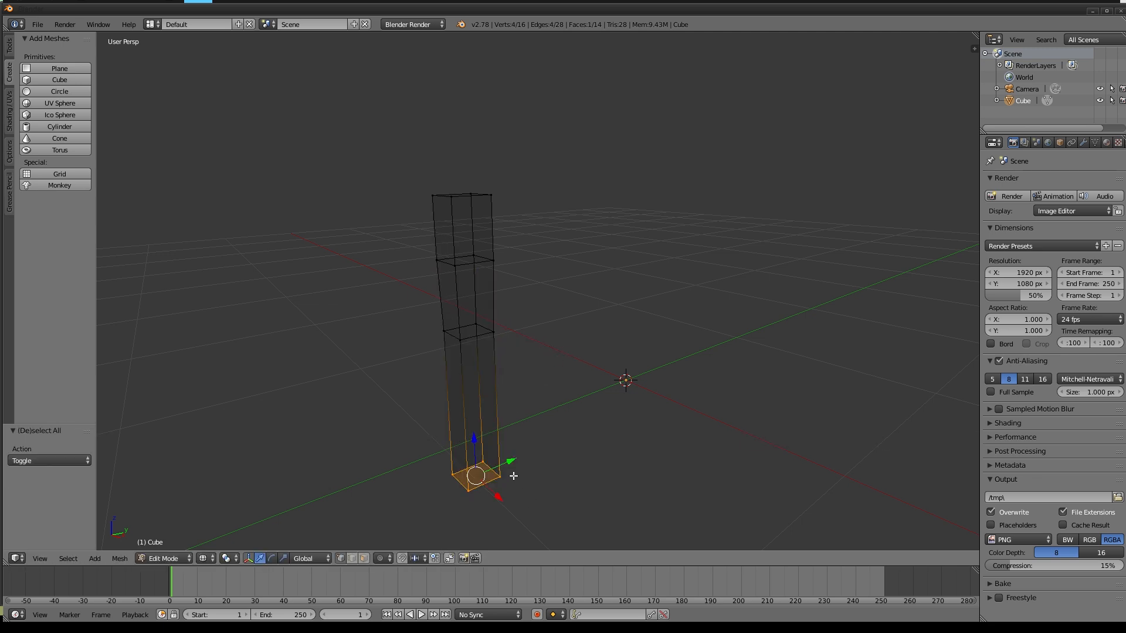
pyautogui.press('g')
pyautogui.press('z')
pyautogui.click(474, 437)
pyautogui.press('s')
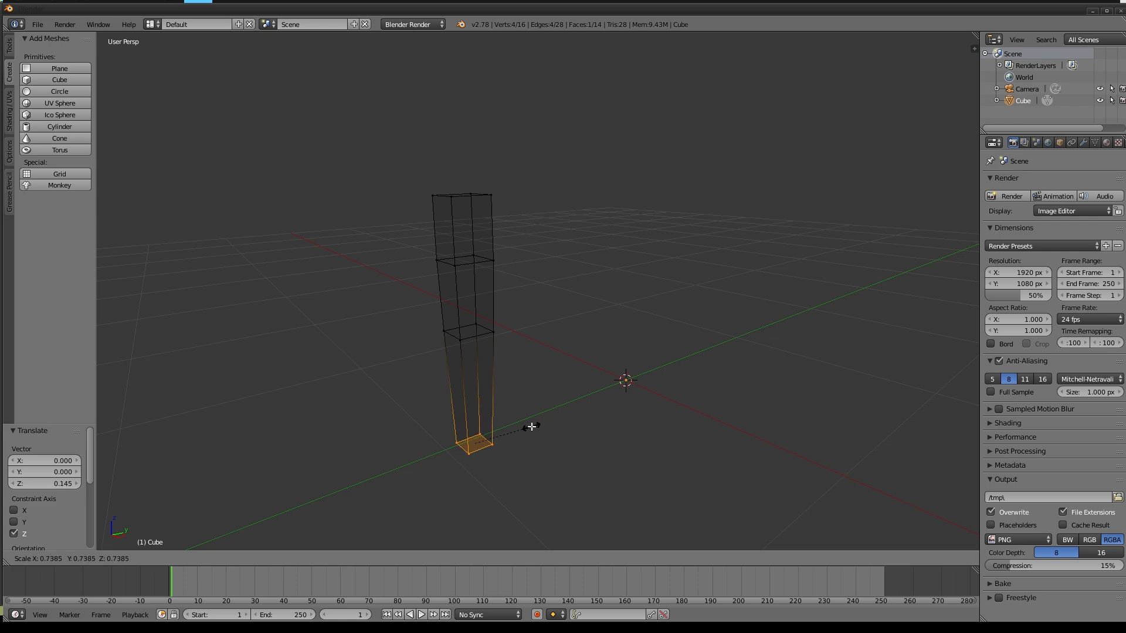
pyautogui.click(534, 428)
# Move a single corner vertex of the lower loop about -0.03 along X and -0.007 along Y.
pyautogui.moveTo(533, 427); pyautogui.dragTo(509, 385, button='middle')
pyautogui.press('a')
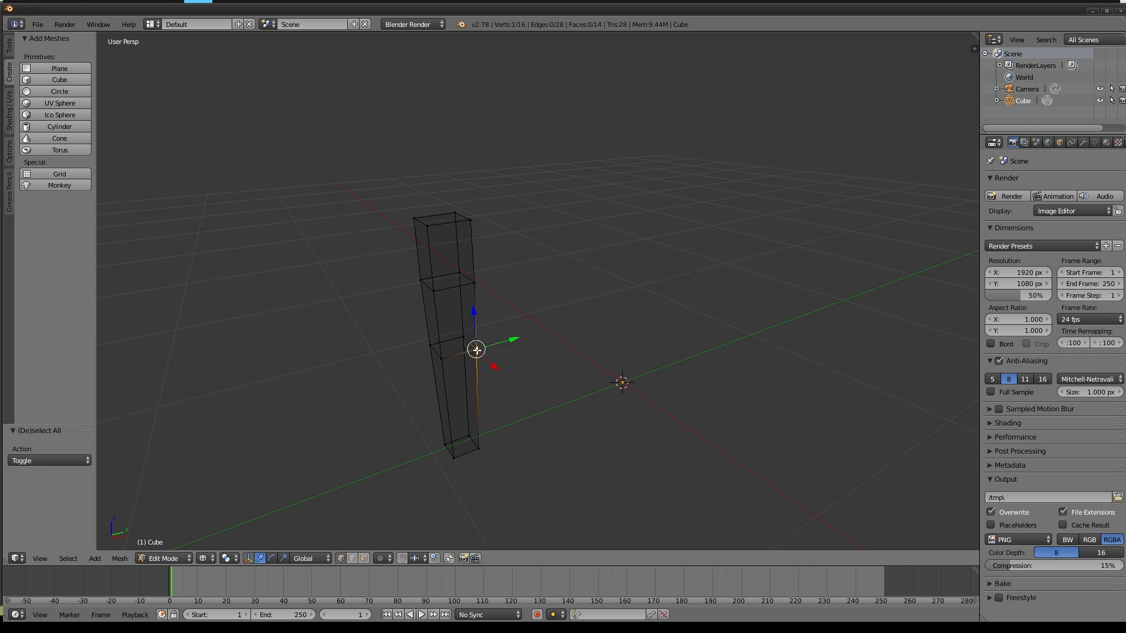
pyautogui.moveTo(476, 350); pyautogui.dragTo(524, 387, button='middle')
pyautogui.press('g')
pyautogui.press('x')
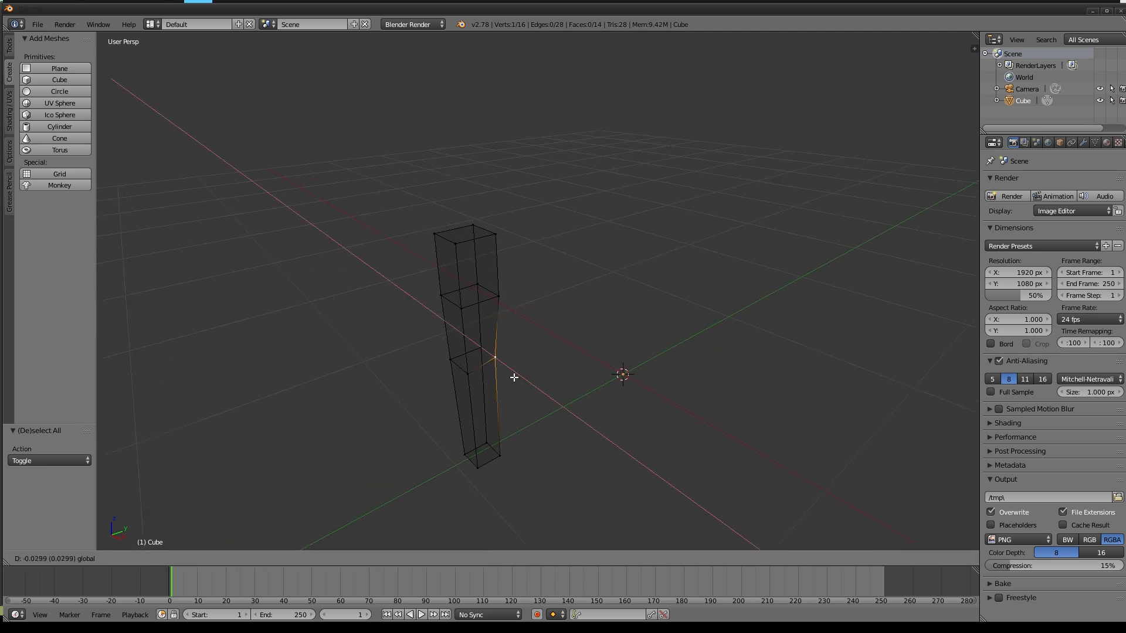
pyautogui.click(514, 377)
pyautogui.moveTo(523, 347); pyautogui.dragTo(521, 348)
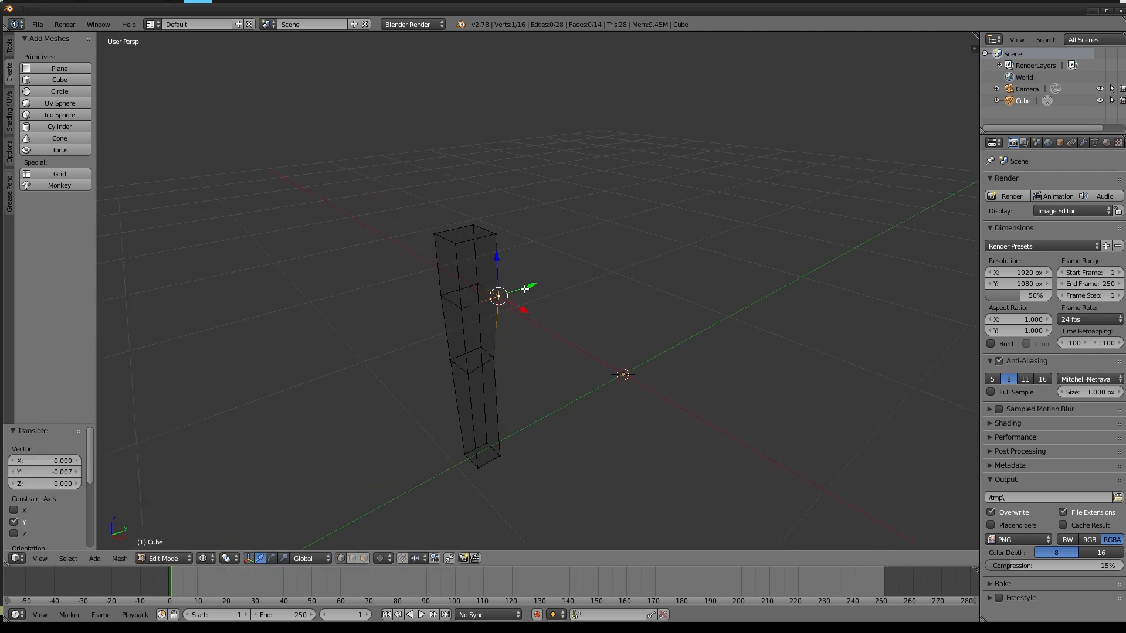
# Move the upper loop's corner vertex -0.038 along Y and adjust two corner vertices of the top face along Y and Z.
pyautogui.moveTo(525, 289); pyautogui.dragTo(521, 291)
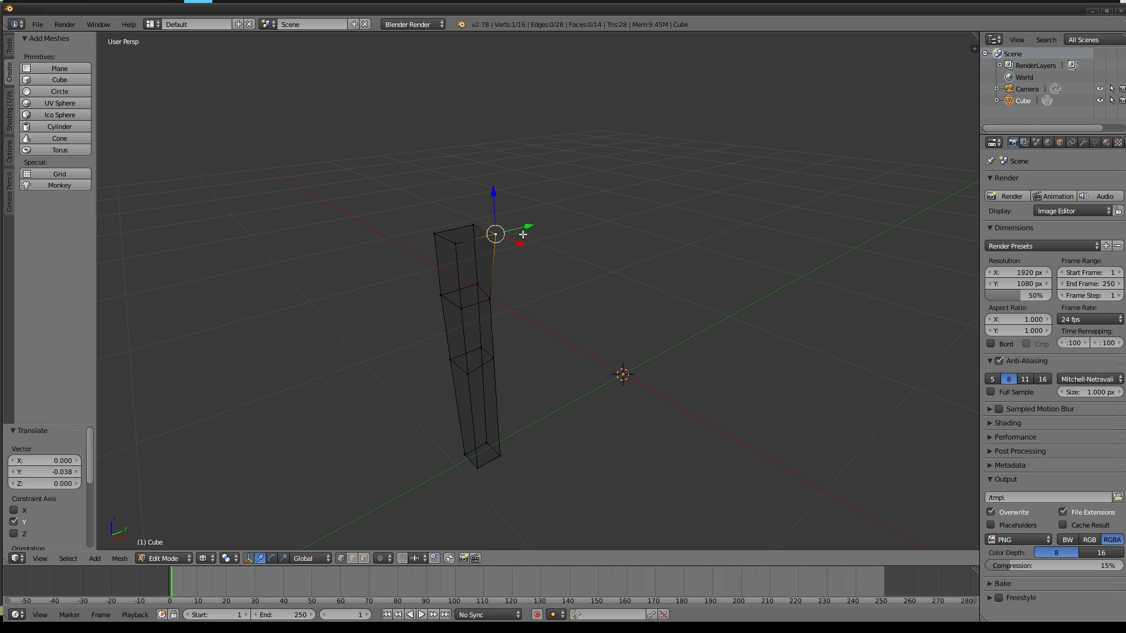
pyautogui.moveTo(522, 234); pyautogui.dragTo(430, 199)
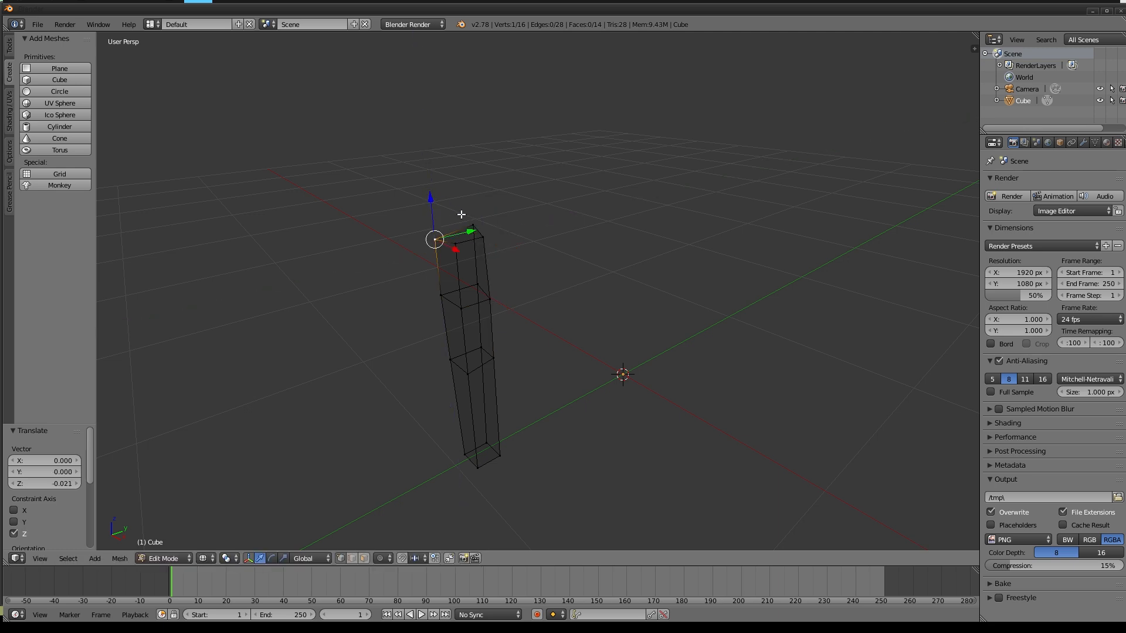
pyautogui.moveTo(475, 234); pyautogui.dragTo(479, 233)
# Deselect all vertices and switch the viewport from wireframe to solid shading.
pyautogui.moveTo(536, 339); pyautogui.dragTo(506, 326, button='middle')
pyautogui.press('a')
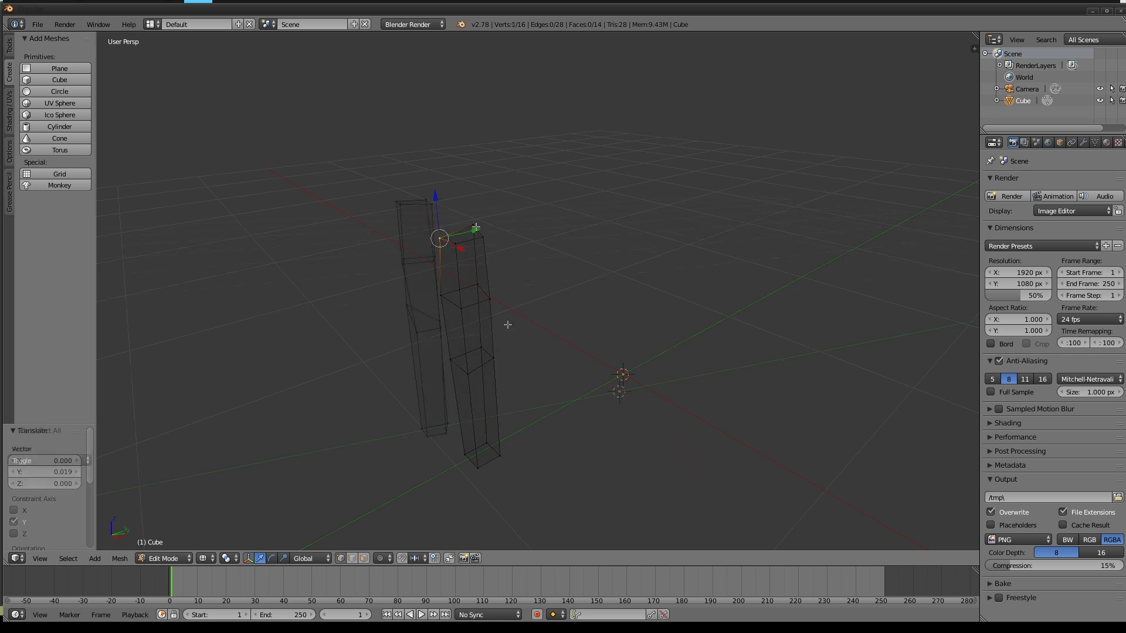
pyautogui.press('z')
# Switch the scene's render engine to Cycles Render.
pyautogui.click(414, 24)
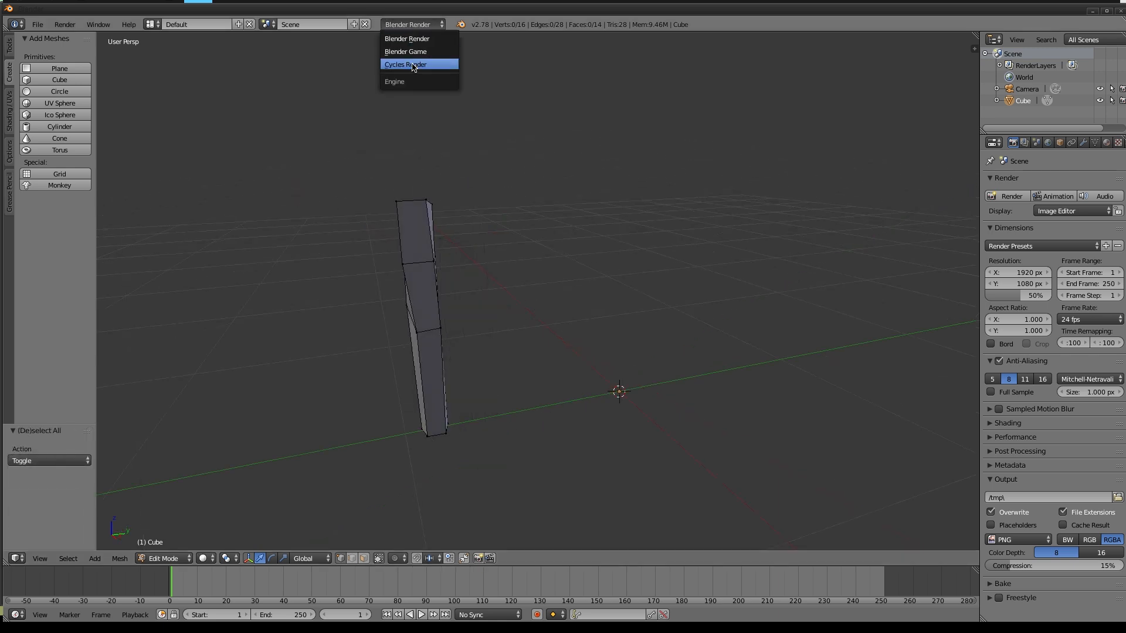
pyautogui.click(413, 66)
# Set the viewport shading to Material and return the tapered post to Object Mode.
pyautogui.moveTo(553, 334); pyautogui.dragTo(208, 543, button='middle')
pyautogui.click(204, 558)
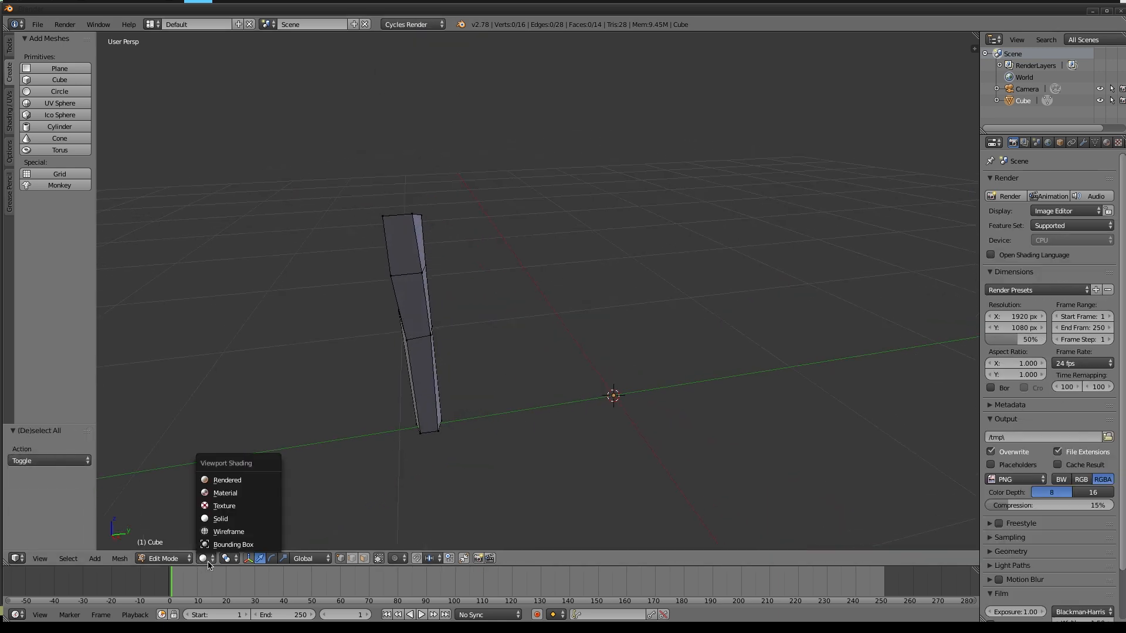
pyautogui.click(220, 494)
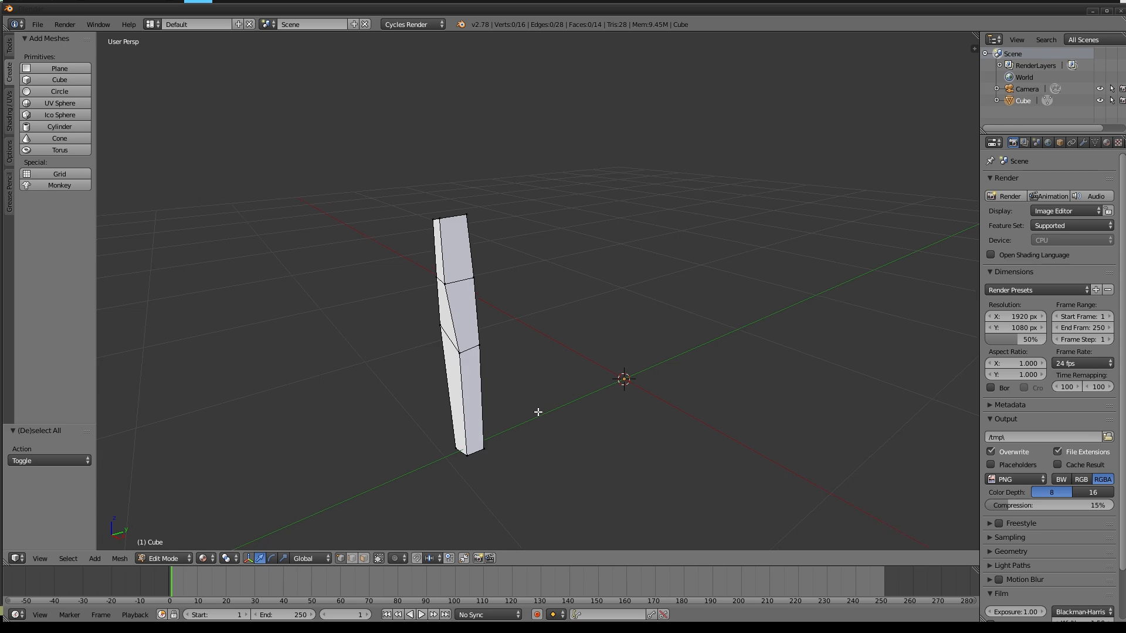
pyautogui.press('Tab')
pyautogui.moveTo(618, 422)
pyautogui.mouseDown(button='middle')
pyautogui.moveTo(515, 427)
pyautogui.moveTo(678, 413)
pyautogui.moveTo(576, 428)
pyautogui.moveTo(610, 417)
pyautogui.moveTo(604, 407)
pyautogui.mouseUp(button='middle')
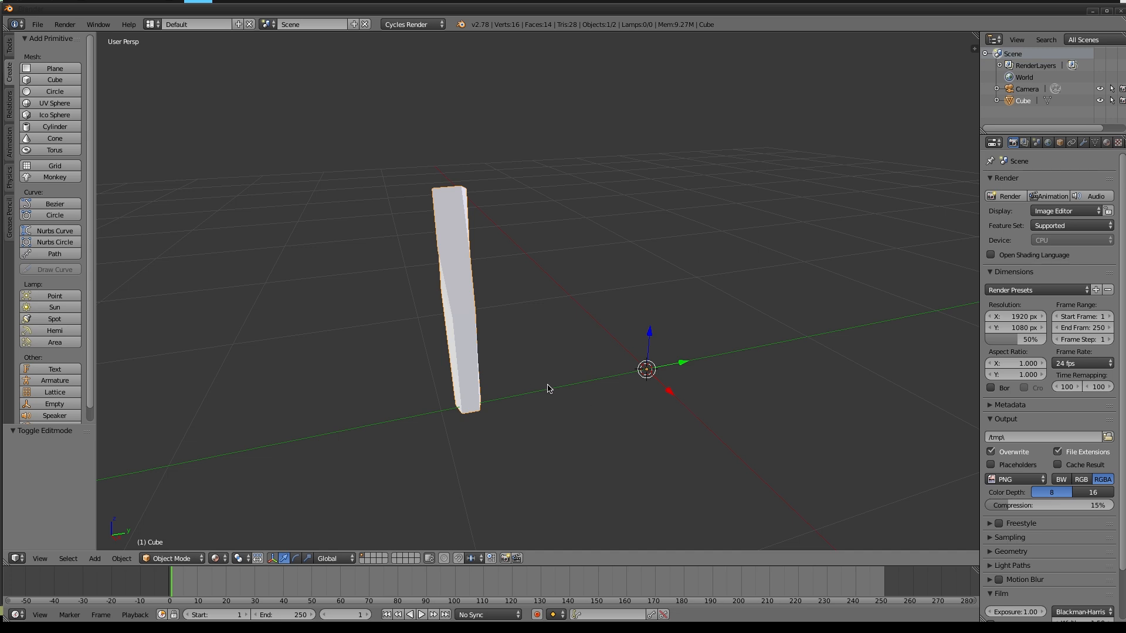
pyautogui.press('a')
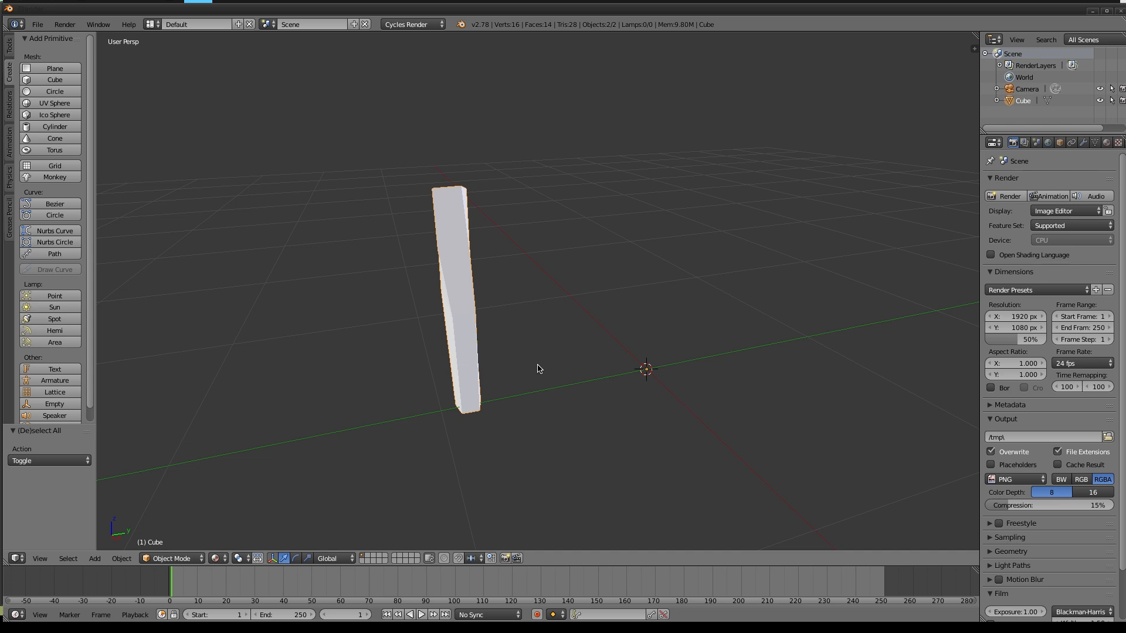
pyautogui.hotkey('shift', 'd')
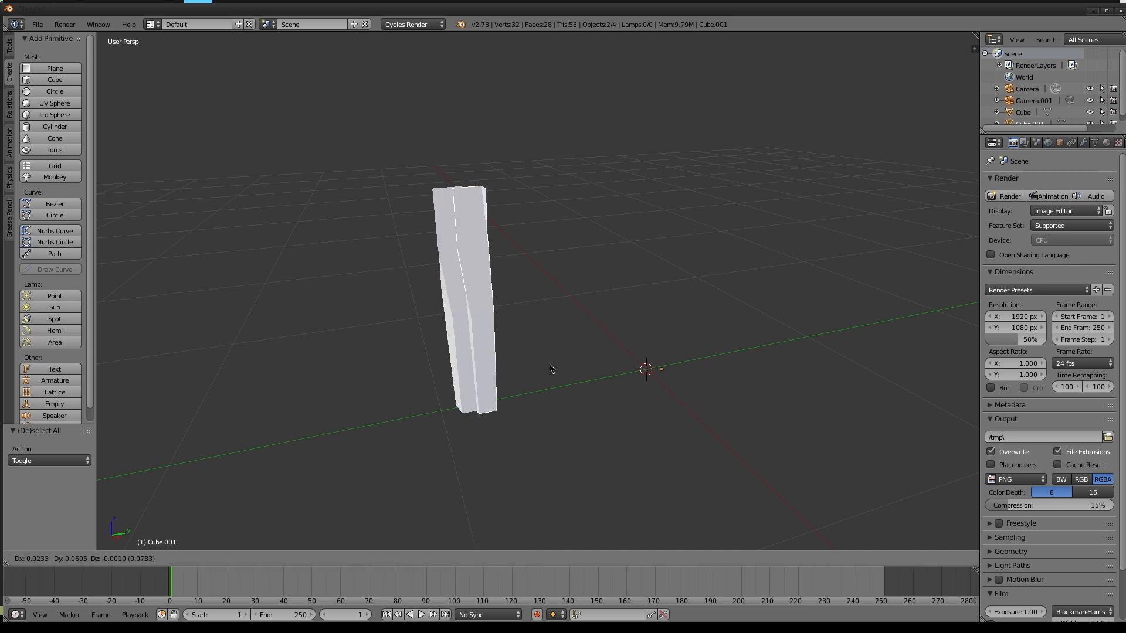
pyautogui.press('Escape')
pyautogui.hotkey('ctrl', 'z')
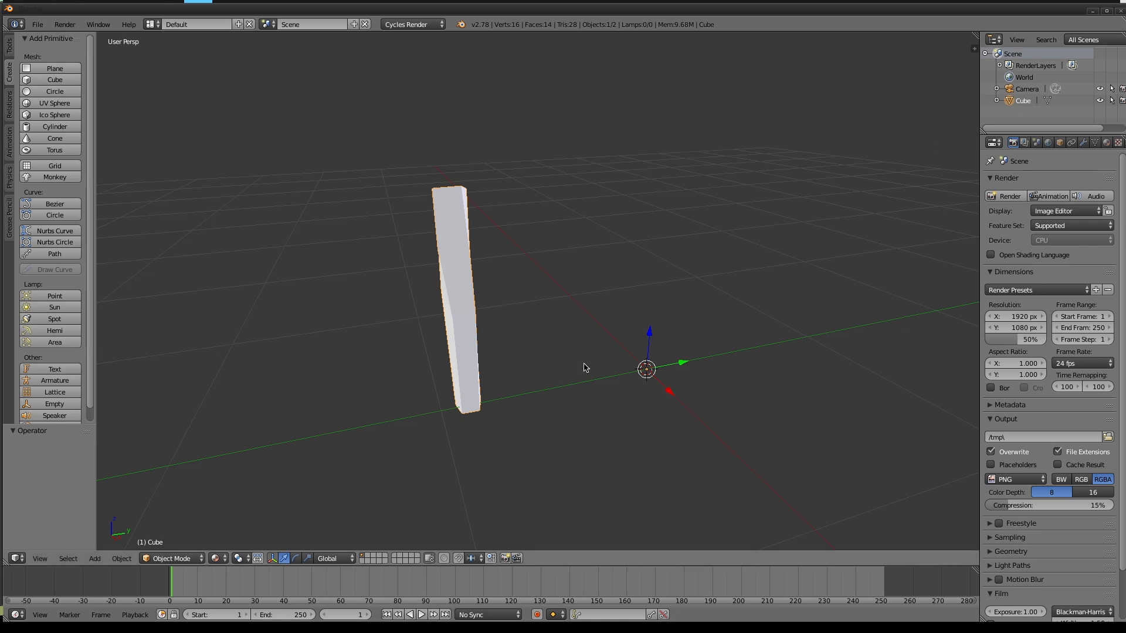
# Duplicate the tapered post and place the copy 1.341 along the global Y axis.
pyautogui.hotkey('shift', 'd')
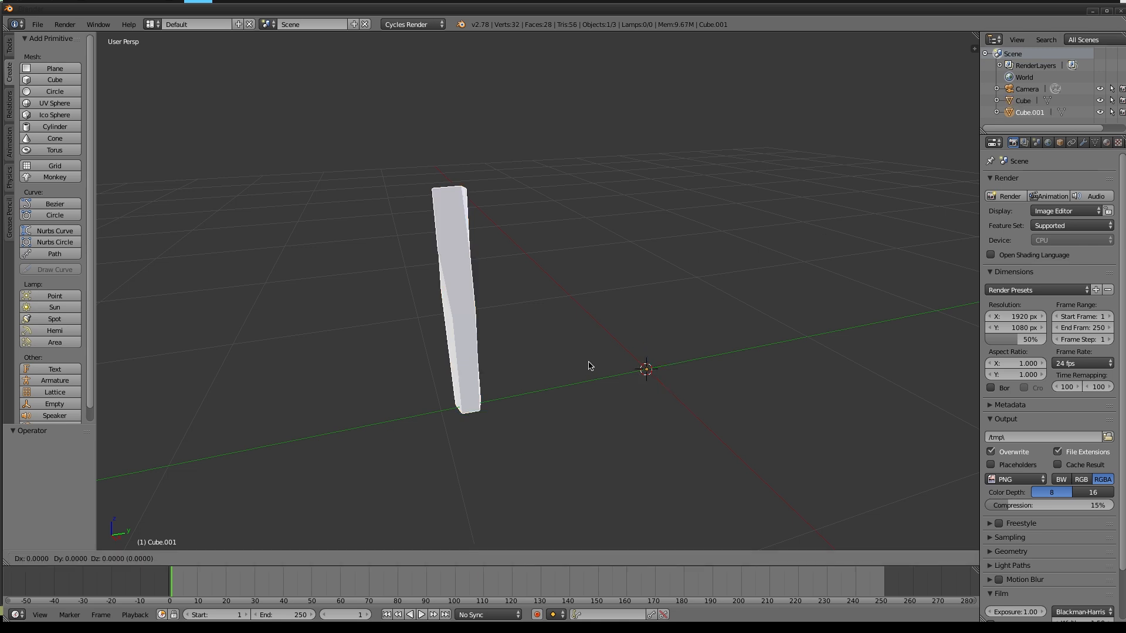
pyautogui.press('x')
pyautogui.press('y')
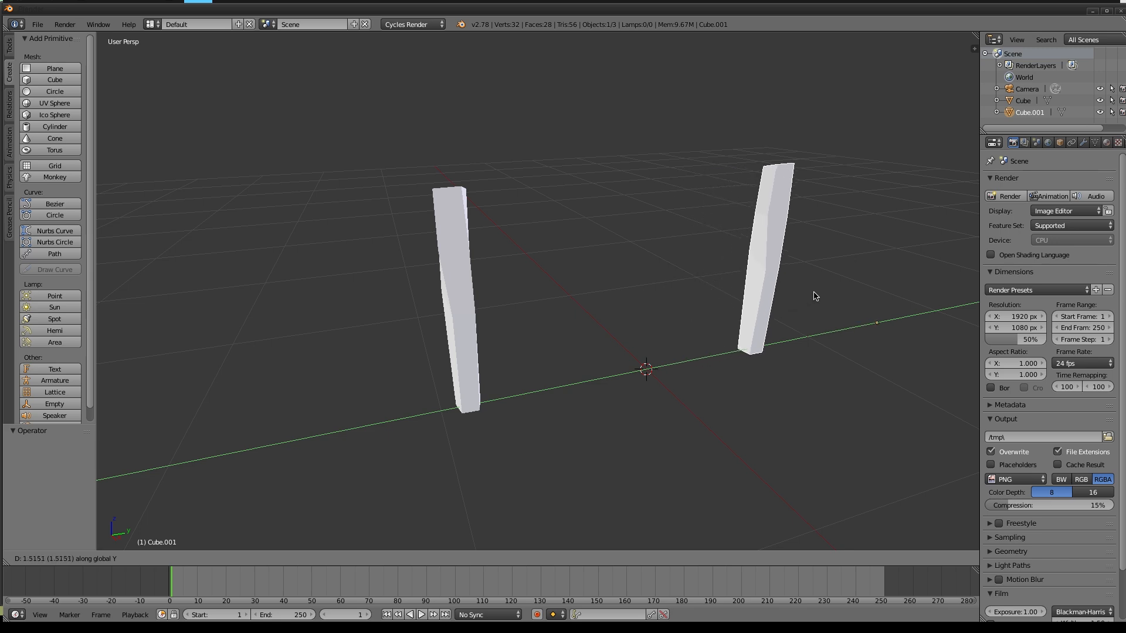
pyautogui.click(791, 299)
pyautogui.moveTo(725, 392); pyautogui.dragTo(704, 374, button='middle')
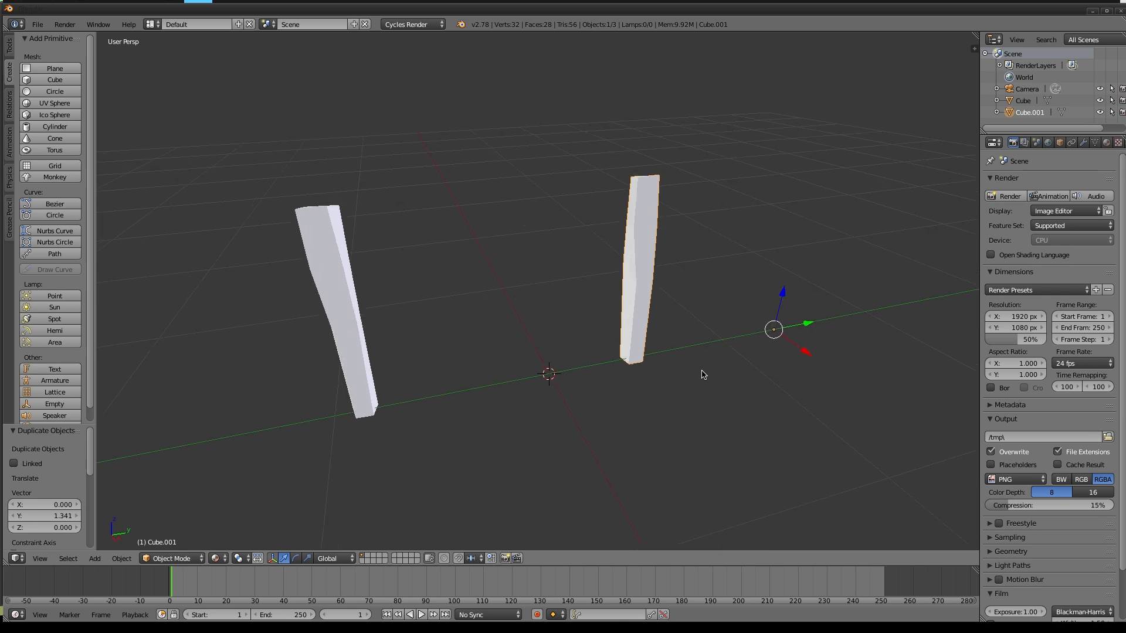
# Move the duplicated post -0.149 along the Y axis, closer to the original.
pyautogui.press('g')
pyautogui.press('x')
pyautogui.press('y')
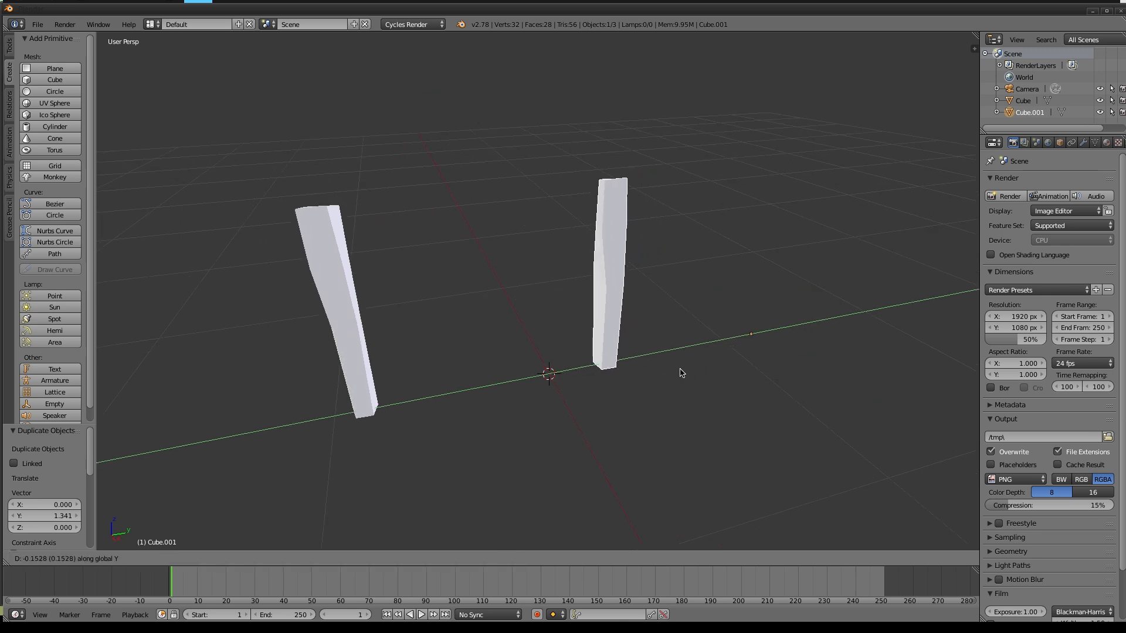
pyautogui.click(682, 373)
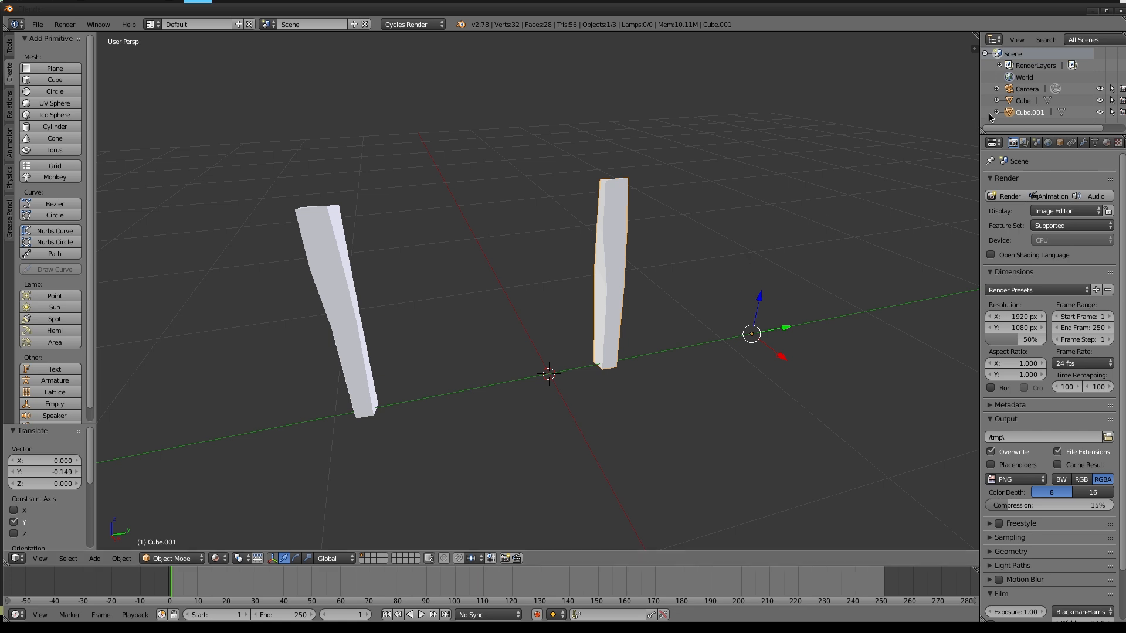
# Select both posts and scale them to 0.562 along the Z axis.
pyautogui.keyDown('ctrl'); pyautogui.click(1023, 100); pyautogui.keyUp('ctrl')
pyautogui.press('s')
pyautogui.press('z')
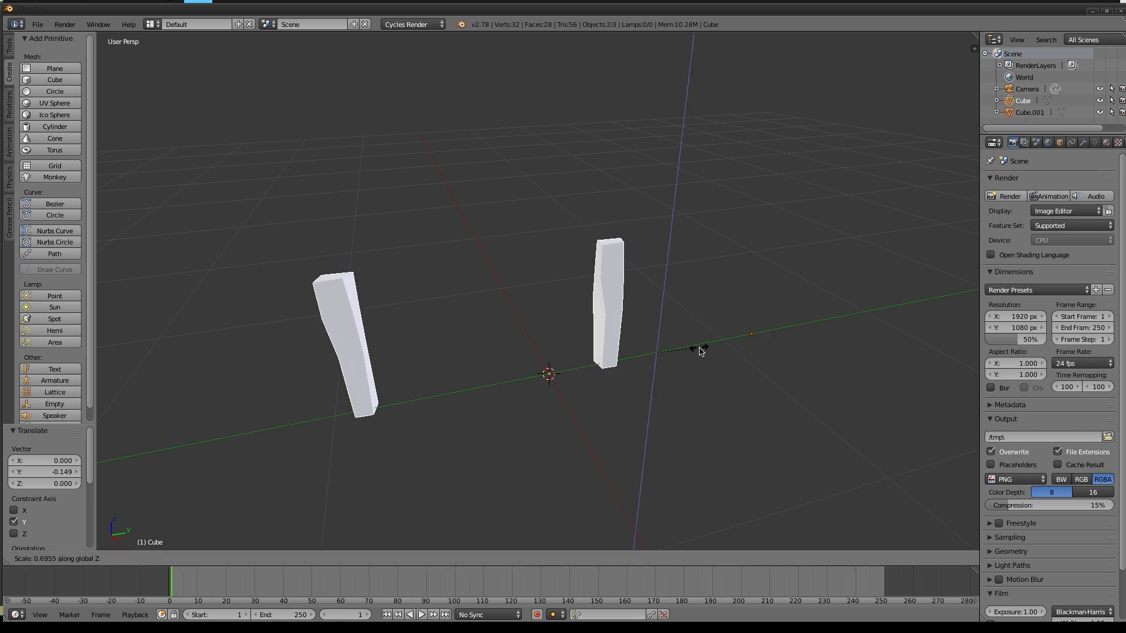
pyautogui.click(692, 351)
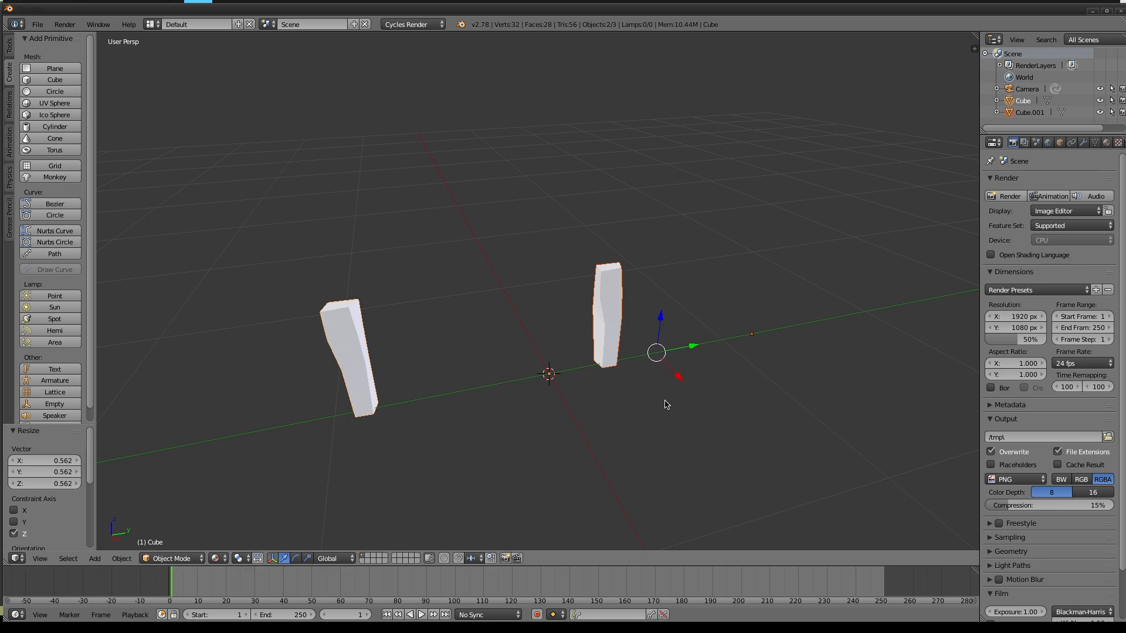
pyautogui.moveTo(666, 405); pyautogui.dragTo(648, 359, button='middle')
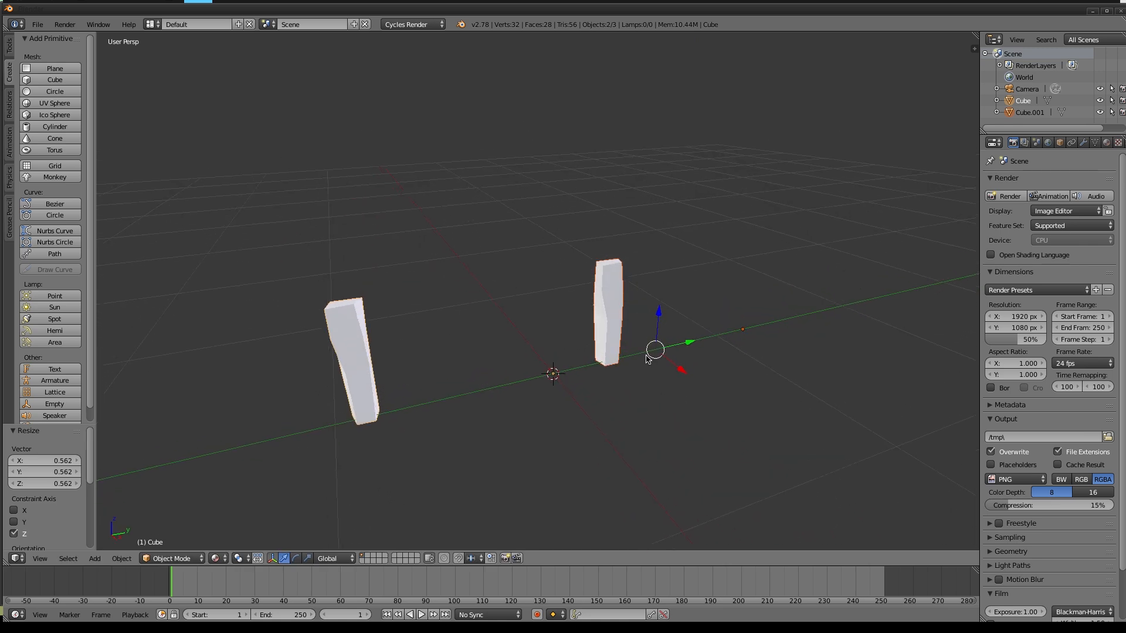
# Move only the duplicated post closer to the original along Y, then clear the selection.
pyautogui.click(1036, 114)
pyautogui.moveTo(771, 327); pyautogui.dragTo(733, 342)
pyautogui.moveTo(616, 407); pyautogui.dragTo(620, 369, button='middle')
pyautogui.press('a')
# Duplicate the second post and place the new copy -0.498 along Y, between the two posts.
pyautogui.click(1035, 113)
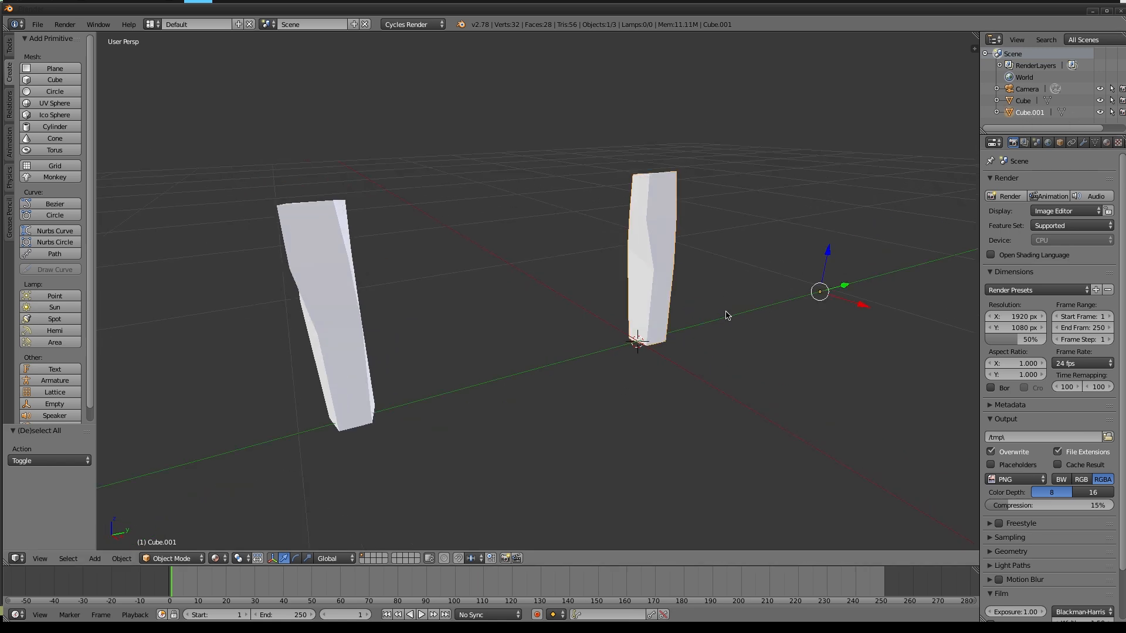
pyautogui.moveTo(726, 310); pyautogui.dragTo(729, 312, button='middle')
pyautogui.hotkey('shift', 'd')
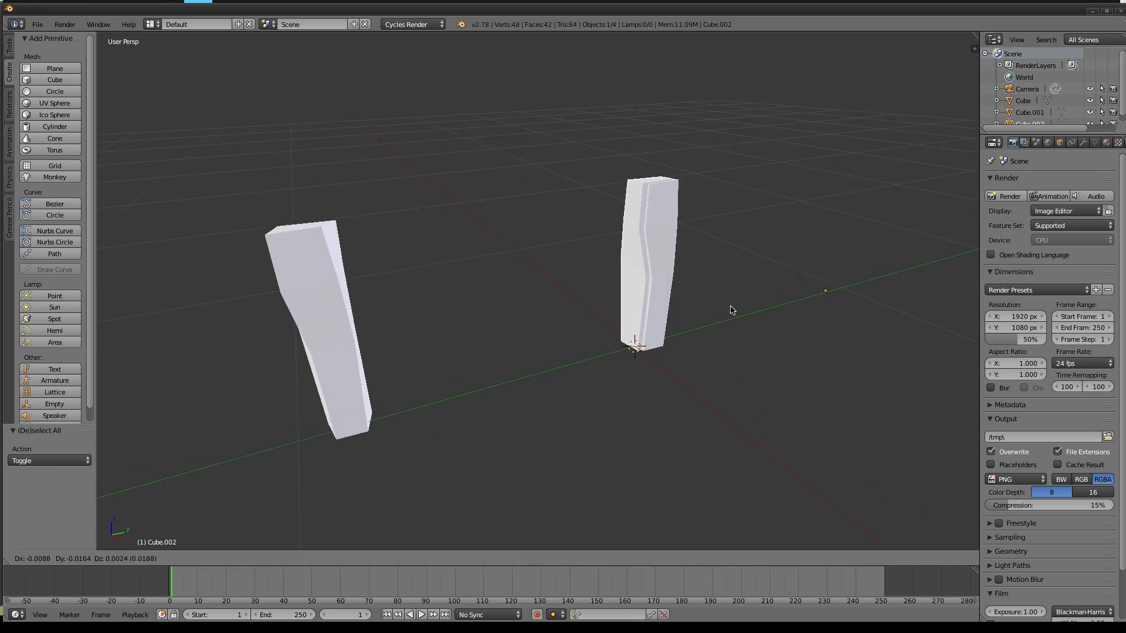
pyautogui.press('y')
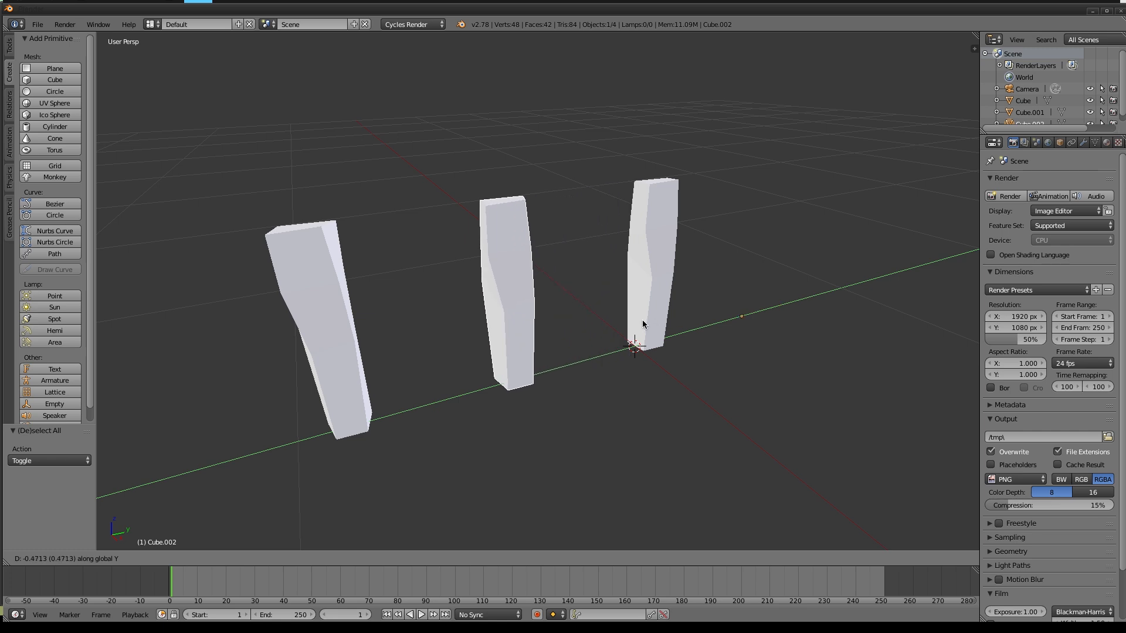
pyautogui.click(639, 333)
# Rotate the new copy 90° about the global X axis to lay it horizontal as a crossbar.
pyautogui.press('r')
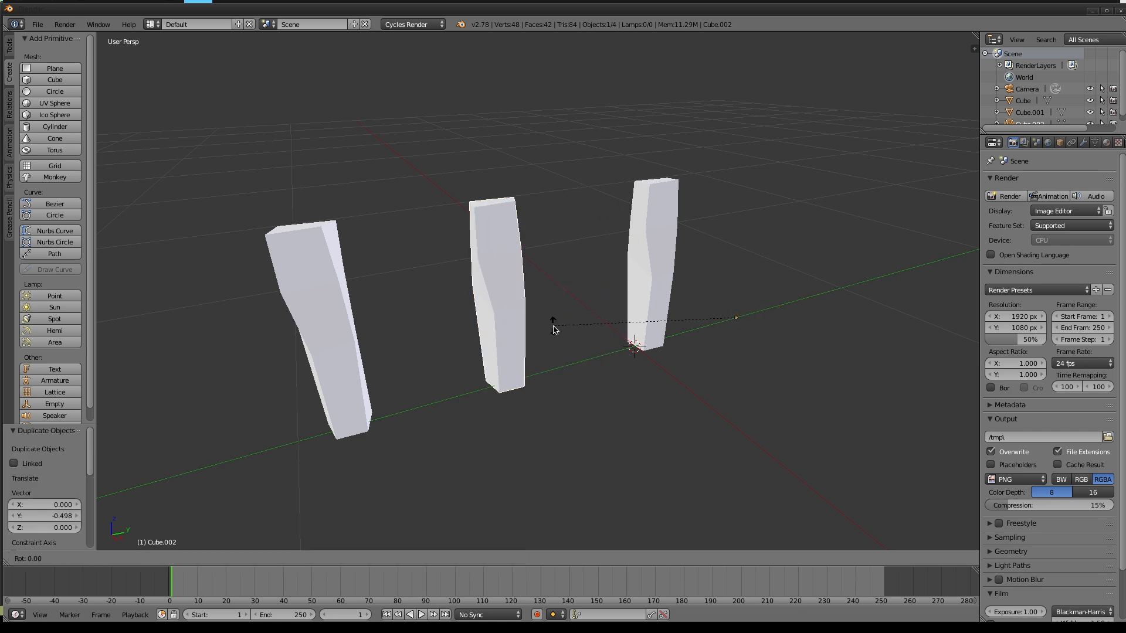
pyautogui.press('x')
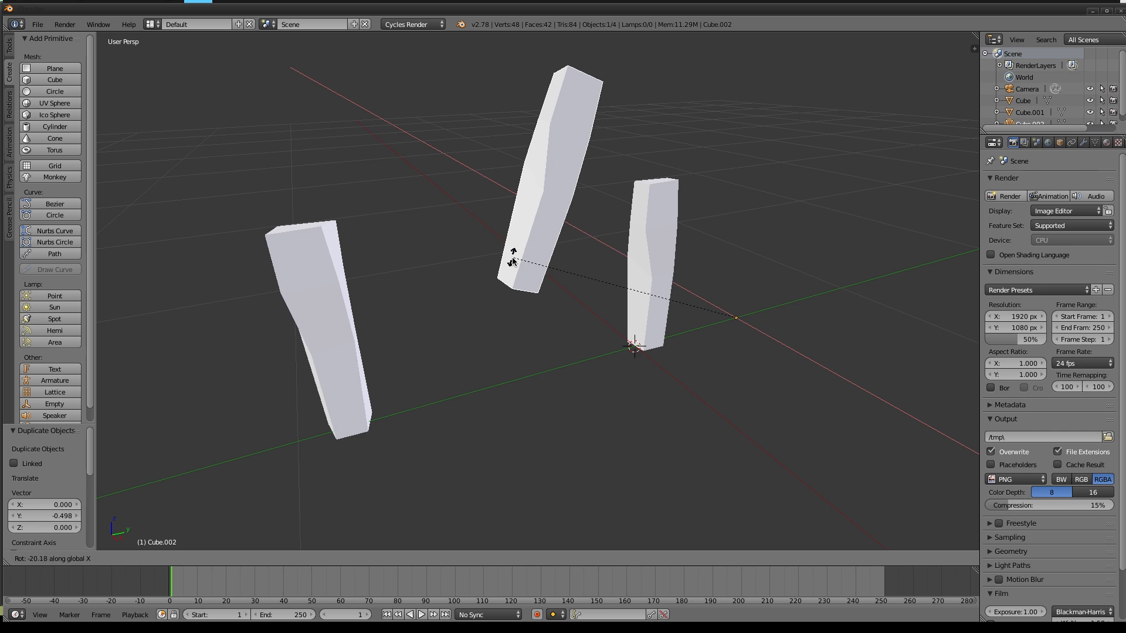
pyautogui.write('90')
pyautogui.press('Return')
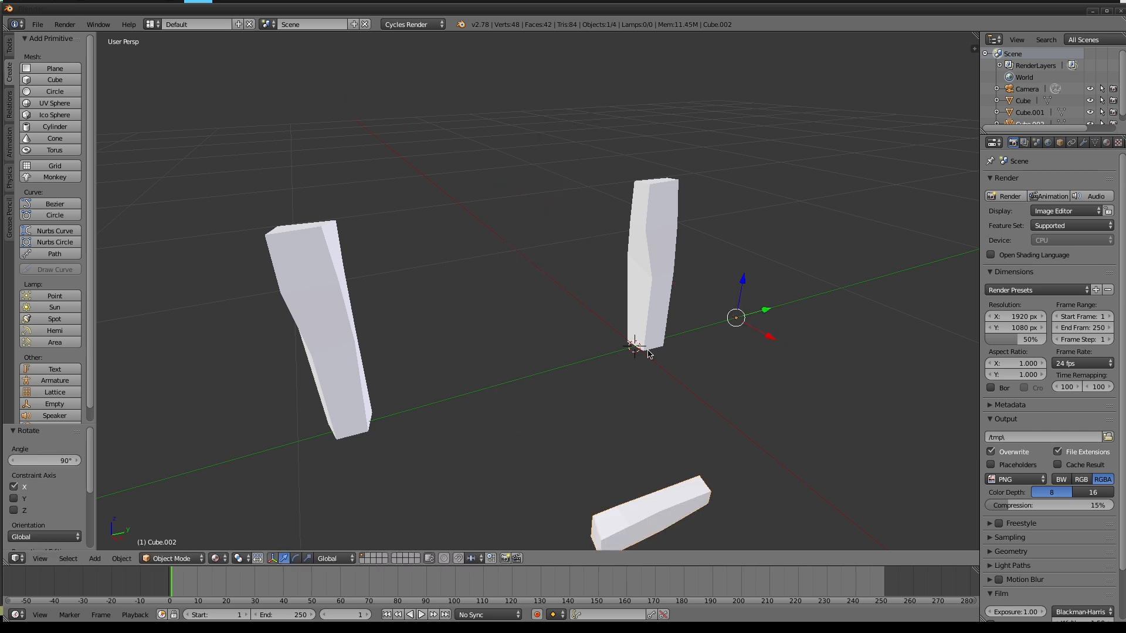
# Raise the horizontal crossbar 0.278 along the Z axis.
pyautogui.moveTo(648, 352); pyautogui.dragTo(689, 327, button='middle')
pyautogui.moveTo(748, 289); pyautogui.dragTo(773, 33)
pyautogui.scroll(-4, 656, 273)
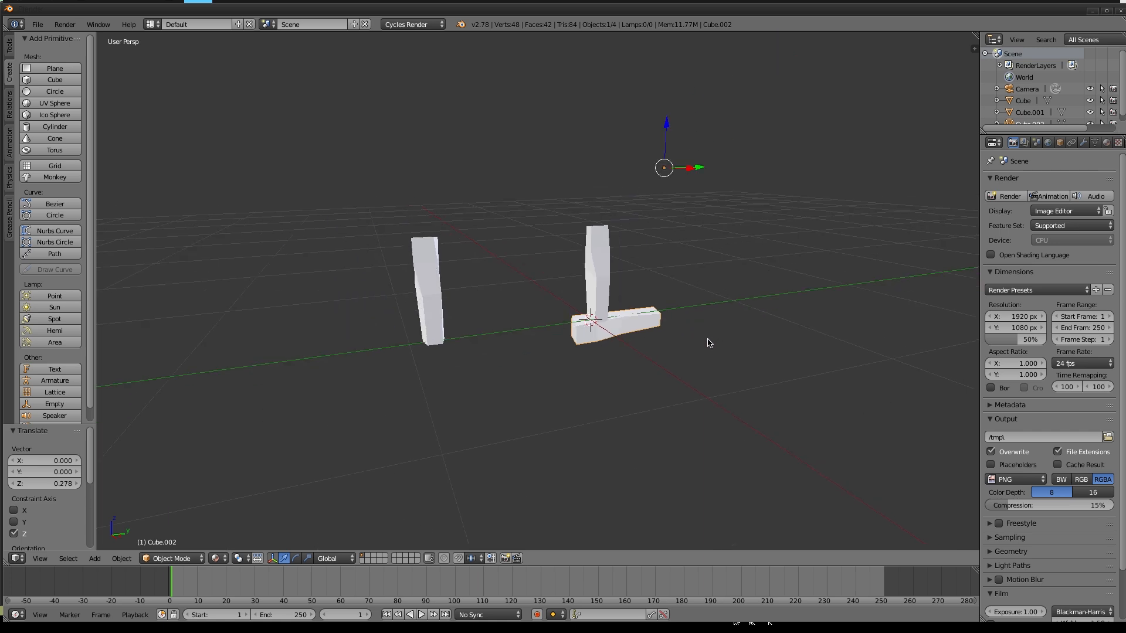
# Raise the crossbar a further 0.415 along Z to the upper part of the posts.
pyautogui.moveTo(703, 319); pyautogui.dragTo(692, 340, button='middle')
pyautogui.press('g')
pyautogui.press('x')
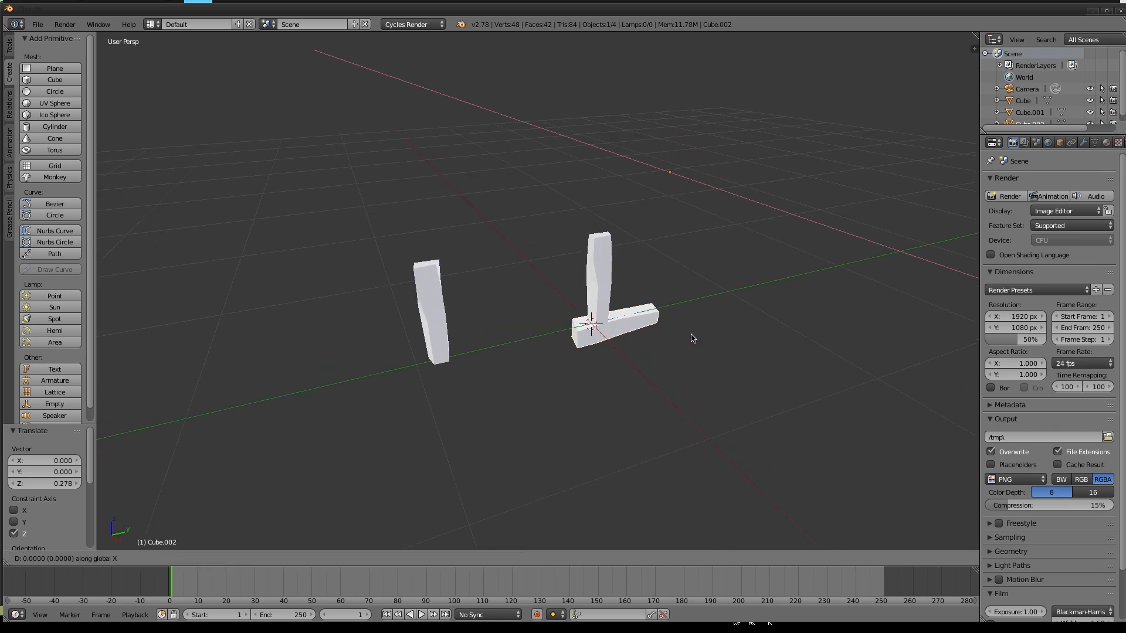
pyautogui.press('y')
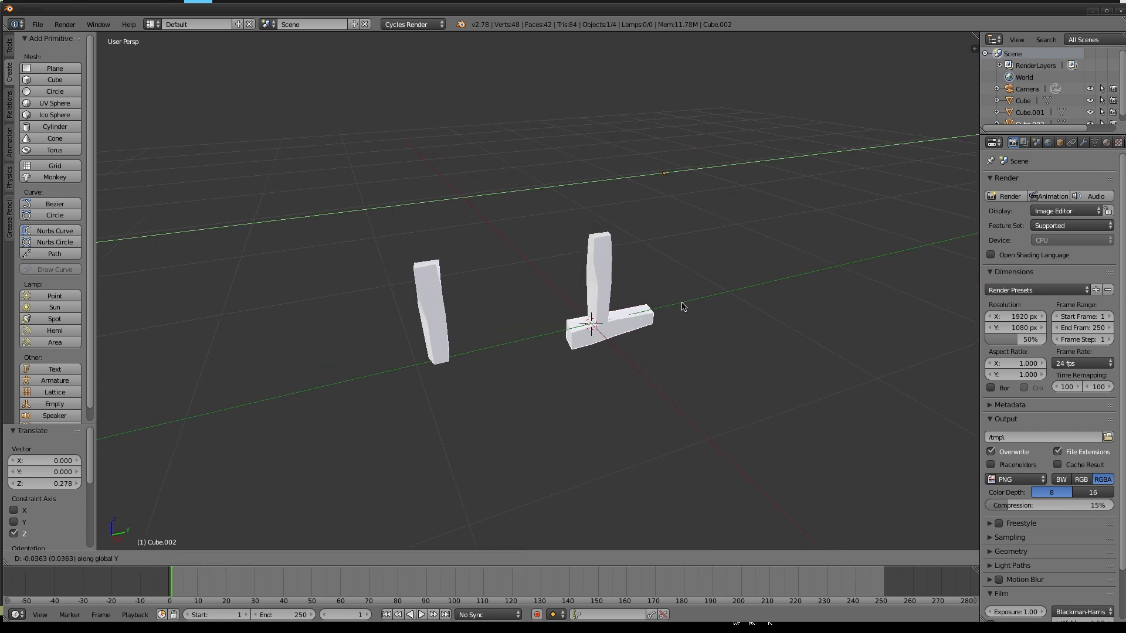
pyautogui.press('z')
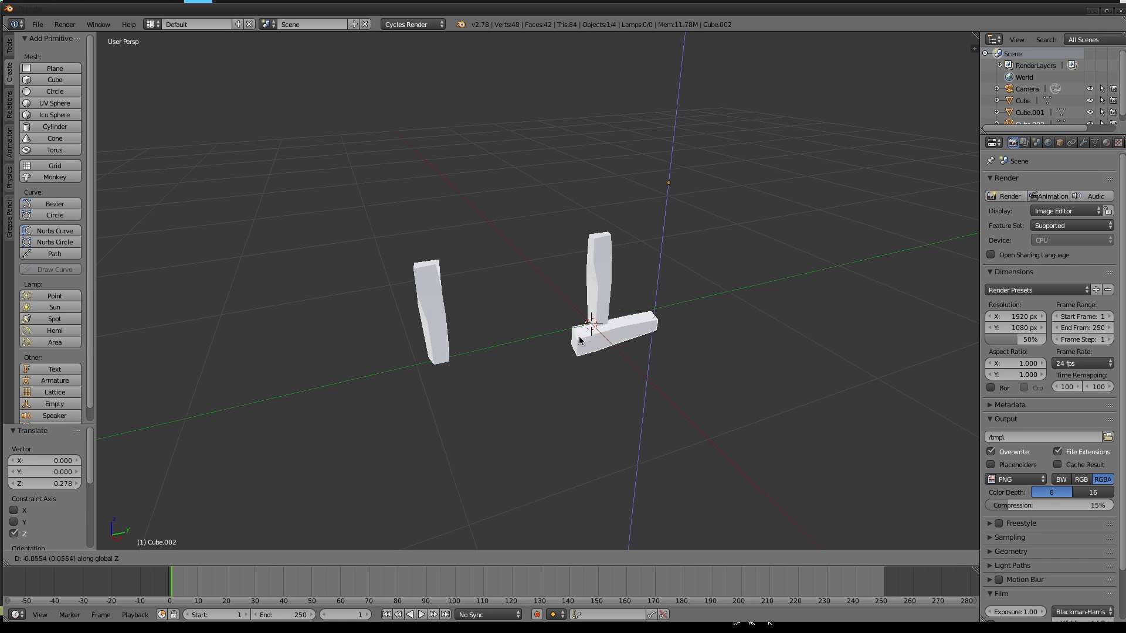
pyautogui.click(590, 246)
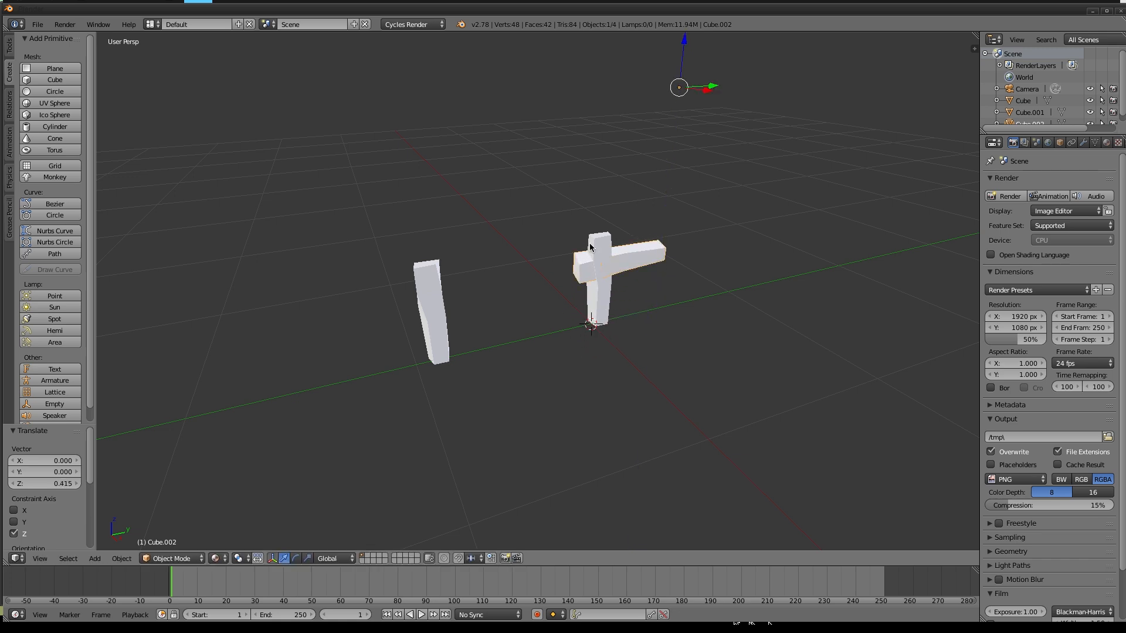
# Move the crossbar -0.580 along Y into the gap between the posts.
pyautogui.press('g')
pyautogui.press('y')
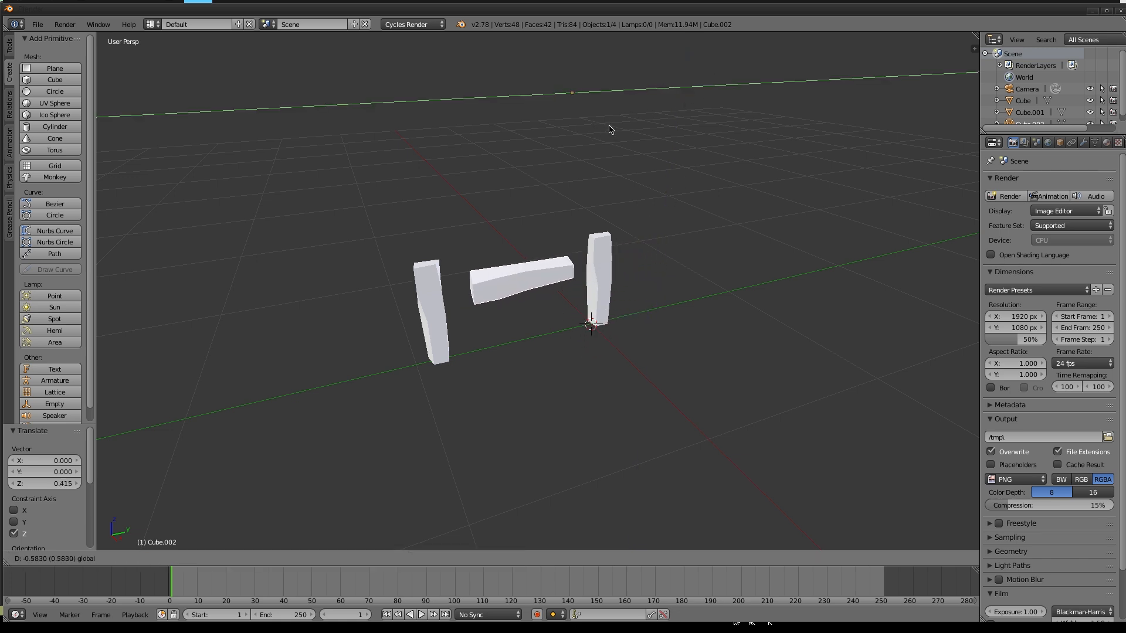
pyautogui.click(610, 125)
# Scale the crossbar to 1.813 along Y and move it 0.174 along Y.
pyautogui.scroll(1, 605, 302)
pyautogui.press('s')
pyautogui.press('z')
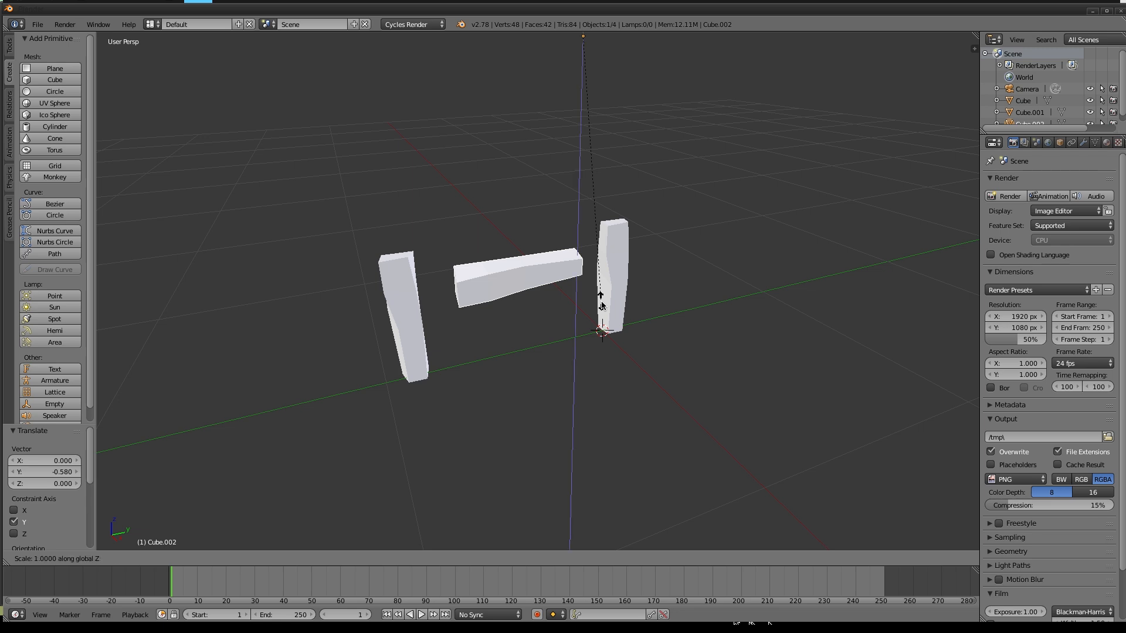
pyautogui.press('z')
pyautogui.press('z')
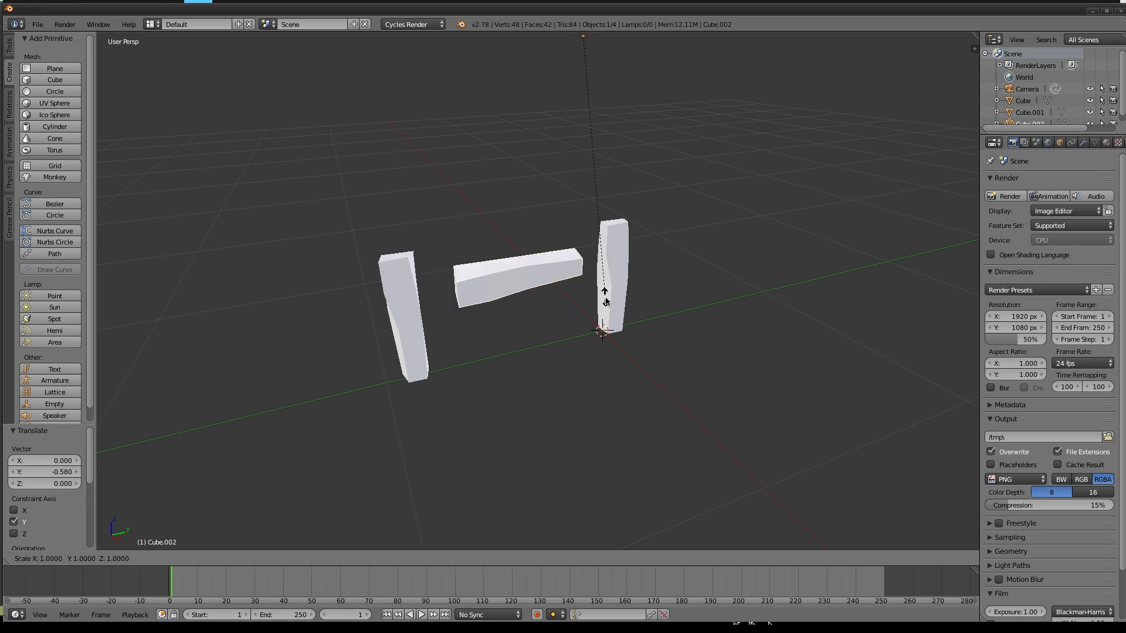
pyautogui.press('y')
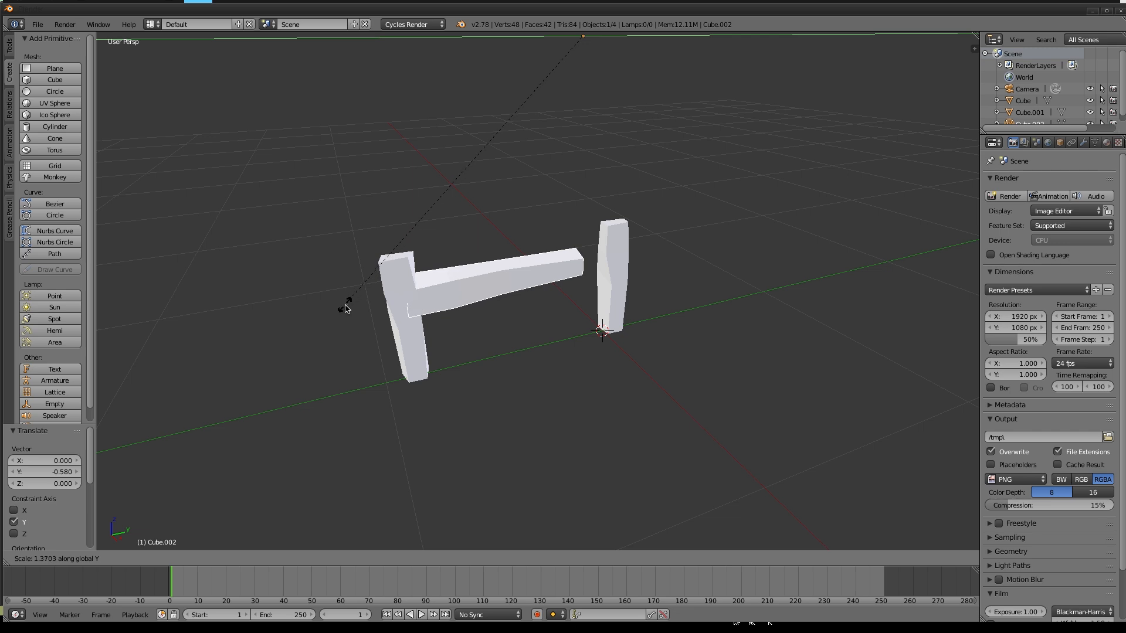
pyautogui.click(294, 335)
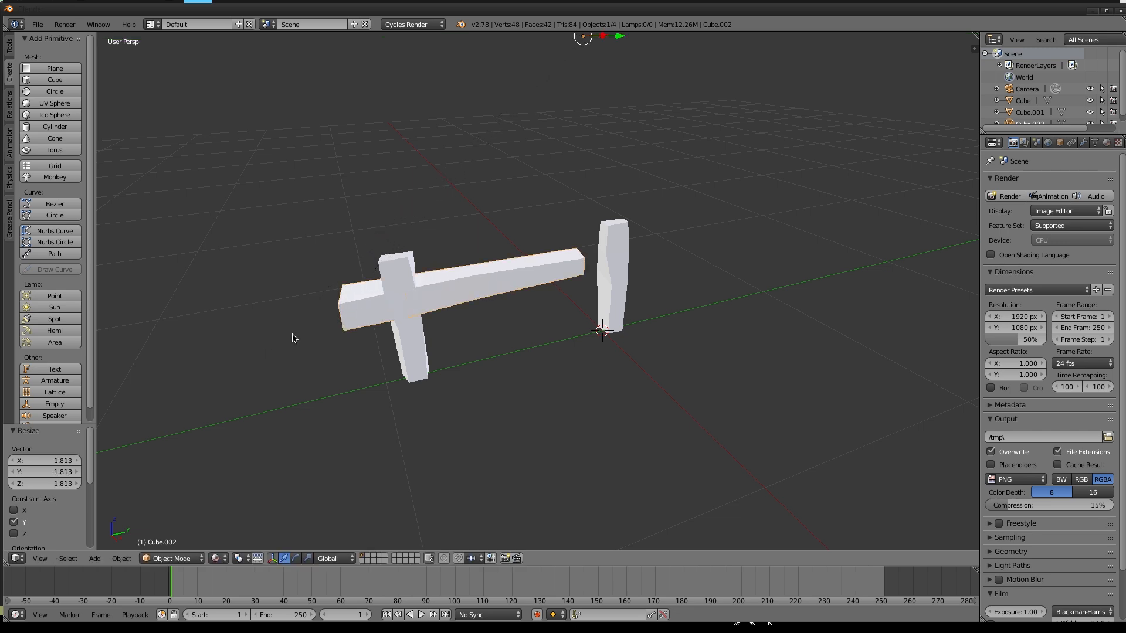
pyautogui.scroll(-2, 594, 78)
pyautogui.moveTo(604, 139); pyautogui.dragTo(631, 136)
# Lengthen the crossbar along Y by a factor of about 1.25 and move it 0.126 along Y.
pyautogui.press('s')
pyautogui.press('y')
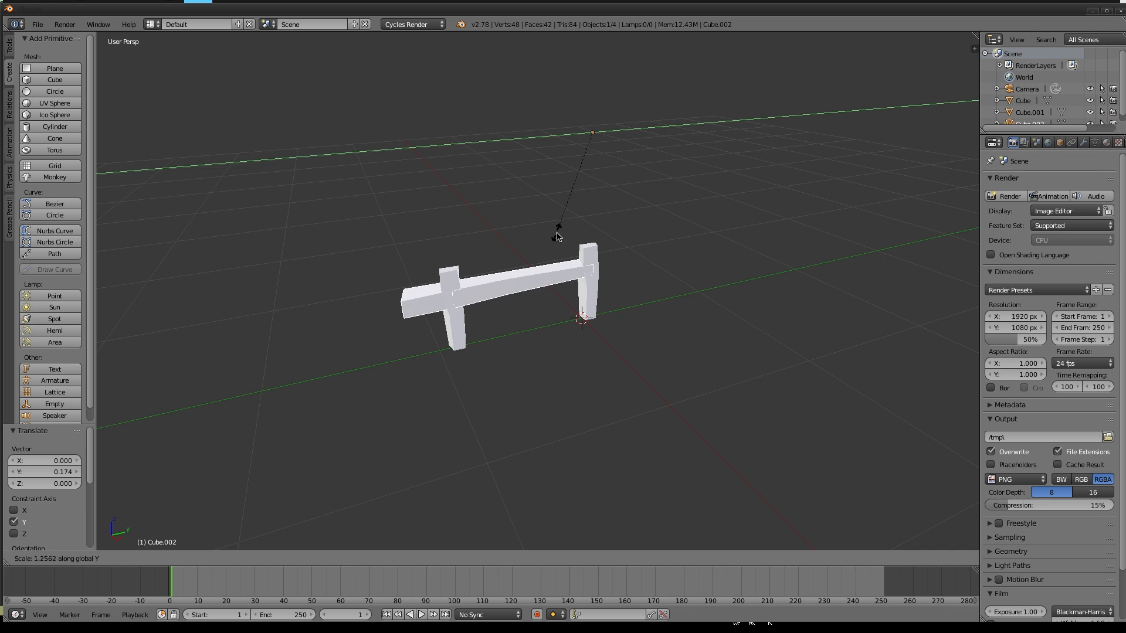
pyautogui.click(564, 235)
pyautogui.moveTo(630, 133); pyautogui.dragTo(650, 129)
# Thin the crossbar by scaling it to 0.484 along the X axis.
pyautogui.moveTo(653, 282); pyautogui.dragTo(666, 319, button='middle')
pyautogui.press('s')
pyautogui.press('x')
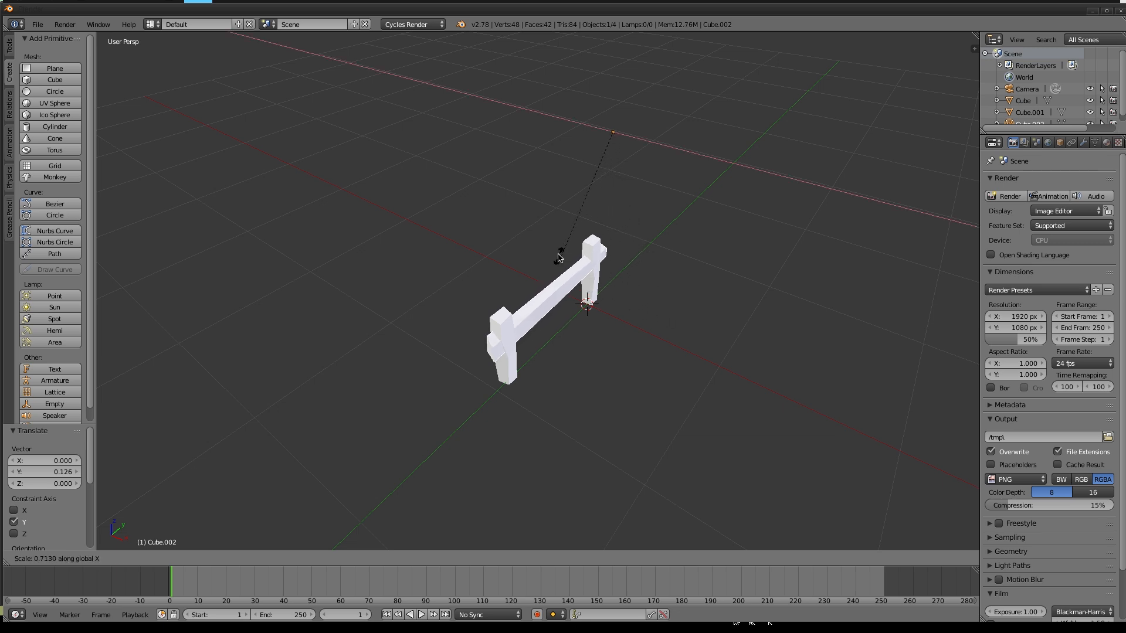
pyautogui.click(539, 189)
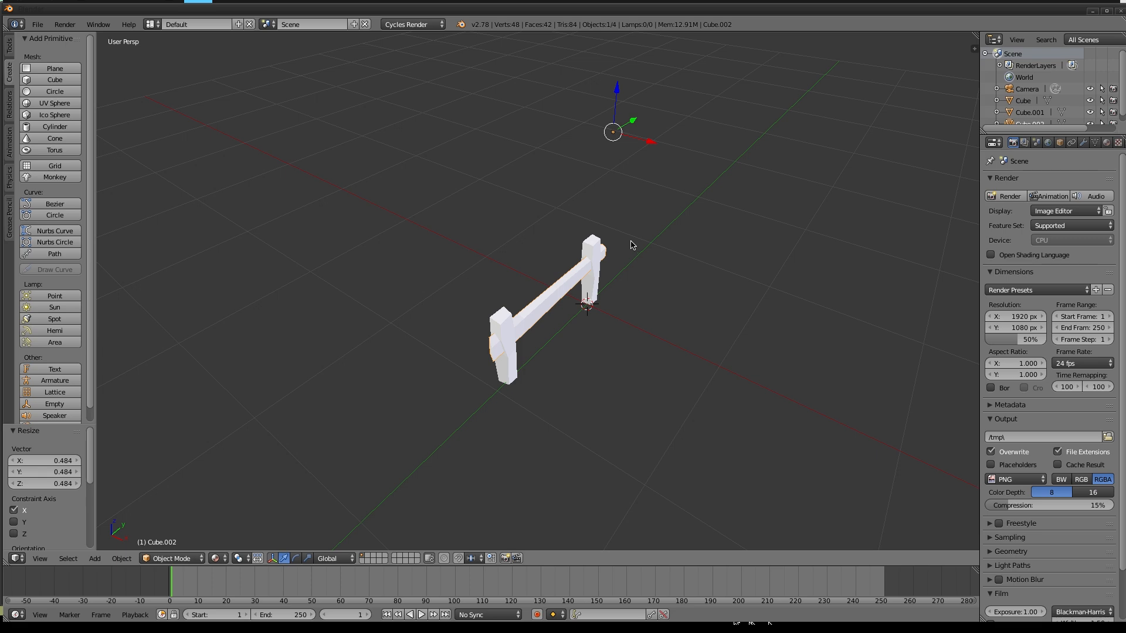
# Lengthen the crossbar along Y by a factor of about 1.05 and move it 0.026 along Y.
pyautogui.press('s')
pyautogui.press('y')
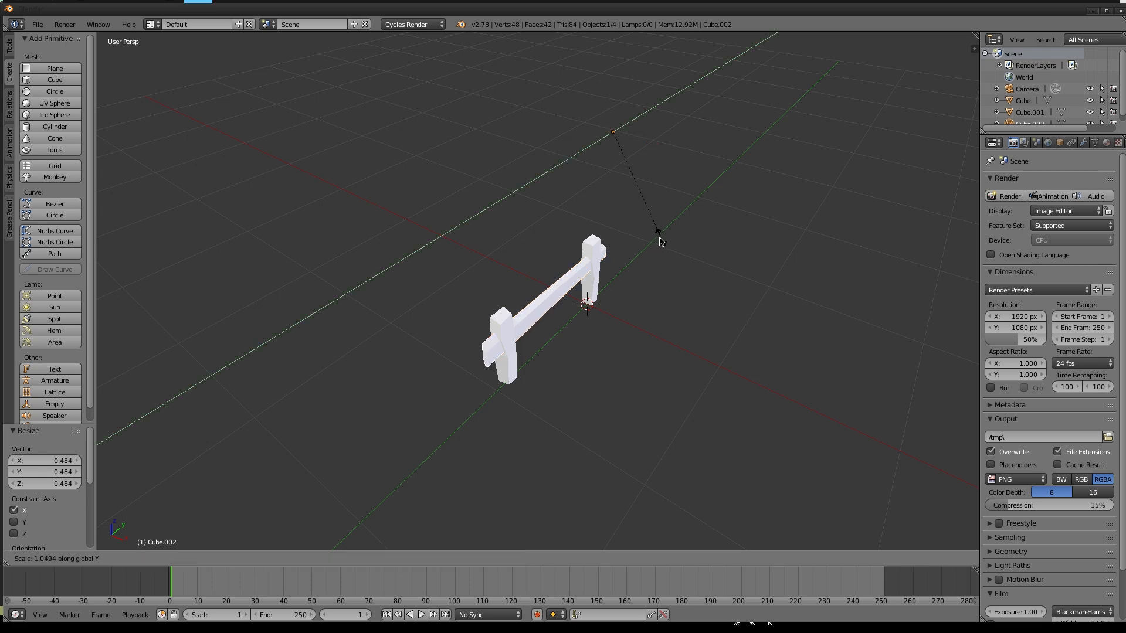
pyautogui.click(659, 241)
pyautogui.moveTo(659, 241); pyautogui.dragTo(636, 127, button='middle')
pyautogui.moveTo(642, 135); pyautogui.dragTo(647, 144)
pyautogui.moveTo(635, 241); pyautogui.dragTo(642, 275, button='middle')
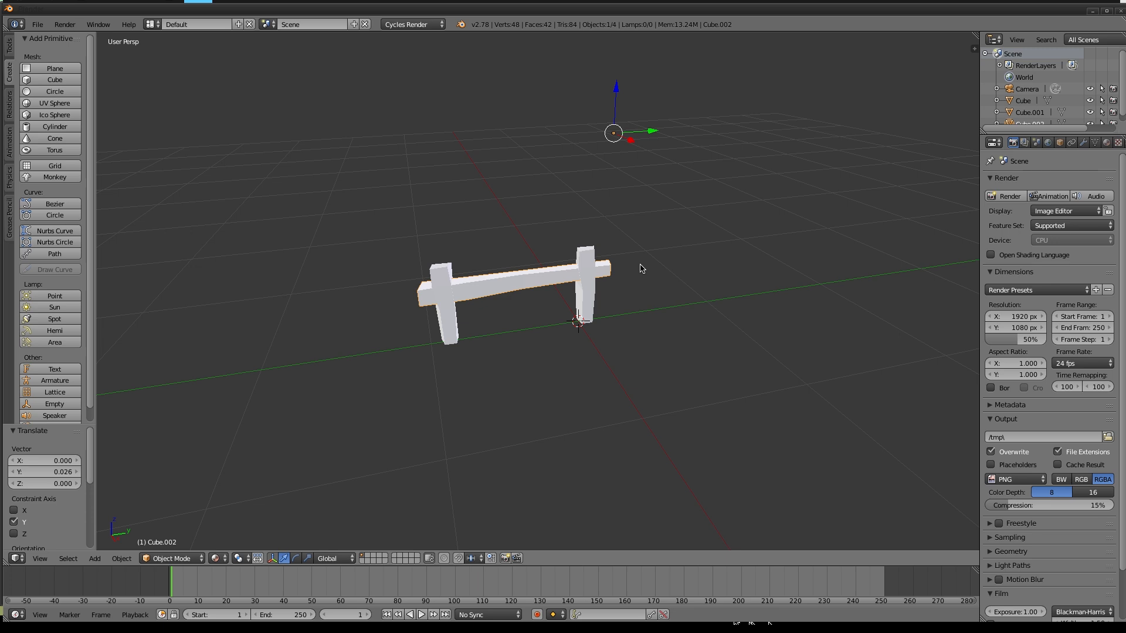
# Duplicate the crossbar and place the copy -0.199 along Z as a second, lower crossbar.
pyautogui.hotkey('shift', 'd')
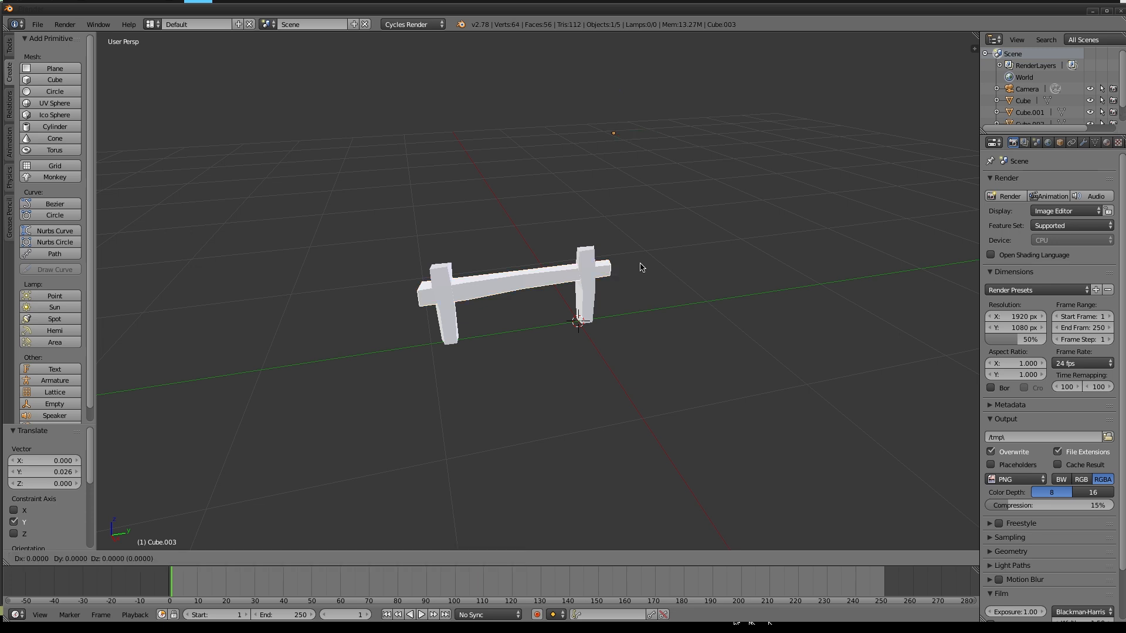
pyautogui.press('z')
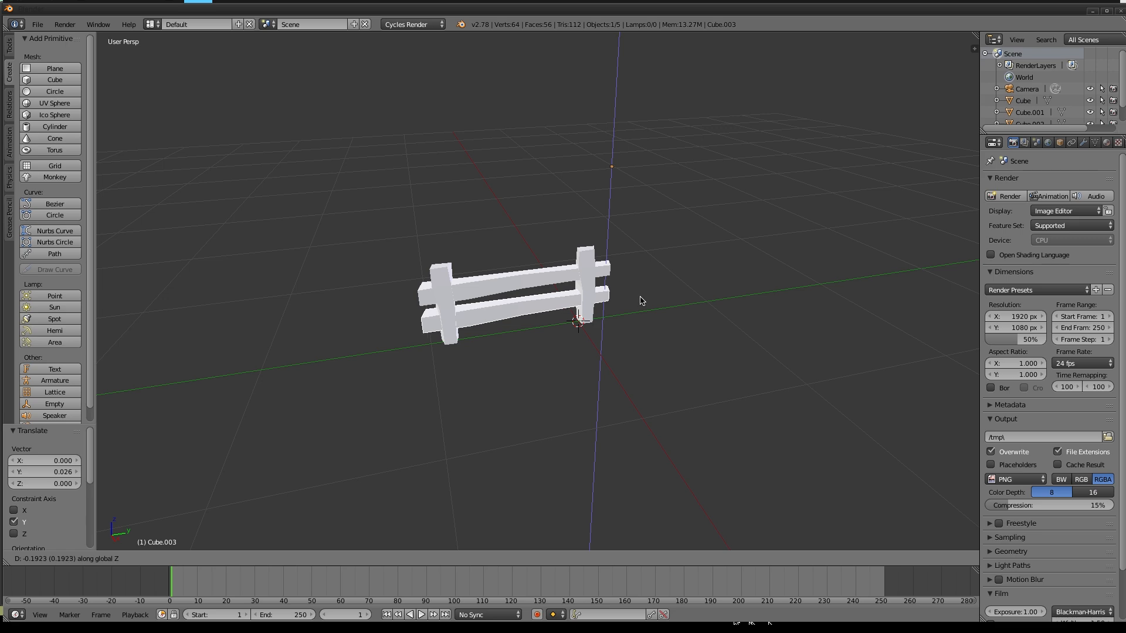
pyautogui.click(639, 303)
# Edit the lower crossbar's mesh and shift vertices along the middle of its upper edge vertically for an irregular shape.
pyautogui.moveTo(638, 311); pyautogui.dragTo(615, 304, button='middle')
pyautogui.scroll(4, 615, 346)
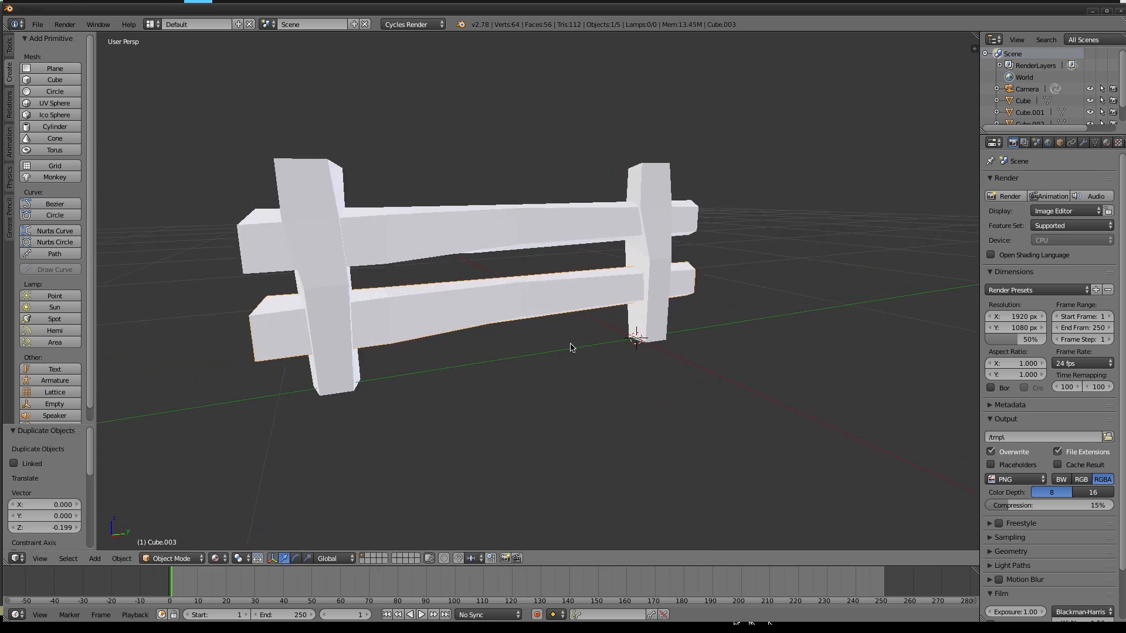
pyautogui.press('Tab')
pyautogui.moveTo(572, 347); pyautogui.dragTo(528, 328, button='middle')
pyautogui.rightClick(422, 340)
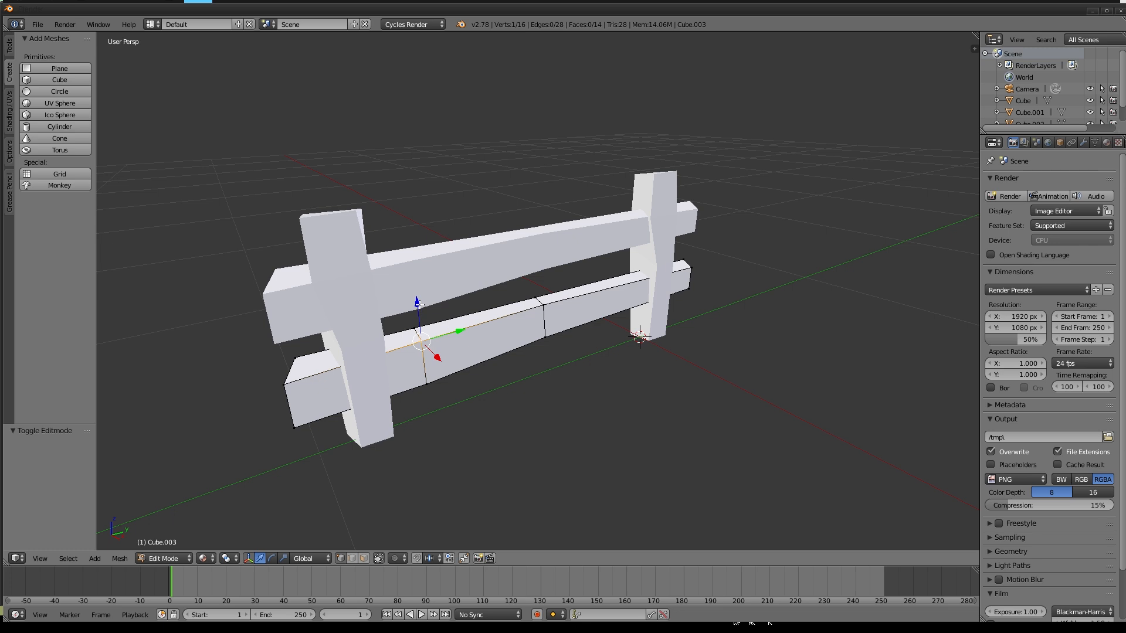
pyautogui.moveTo(420, 303); pyautogui.dragTo(534, 267)
pyautogui.rightClick(544, 303)
pyautogui.rightClick(535, 297)
pyautogui.rightClick(415, 327)
pyautogui.moveTo(410, 287); pyautogui.dragTo(411, 296)
# Move an upper corner vertex at the lower crossbar's near end -0.031 along Z and raise one at the far end.
pyautogui.rightClick(296, 359)
pyautogui.moveTo(288, 317); pyautogui.dragTo(282, 365)
pyautogui.moveTo(533, 389); pyautogui.dragTo(617, 295, button='middle')
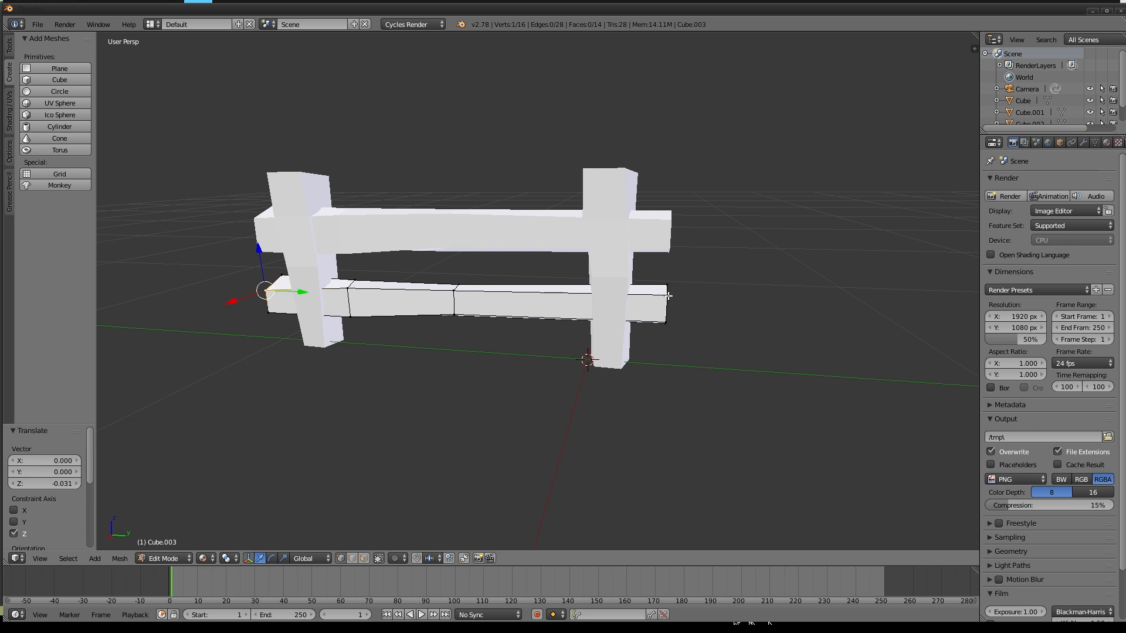
pyautogui.rightClick(668, 296)
pyautogui.moveTo(668, 269); pyautogui.dragTo(669, 253)
pyautogui.press('a')
pyautogui.moveTo(572, 298); pyautogui.dragTo(639, 361, button='middle')
pyautogui.press('Tab')
# Create a new material for the left post and name it Zaun.
pyautogui.scroll(-2, 625, 369)
pyautogui.scroll(2, 628, 367)
pyautogui.click(1106, 144)
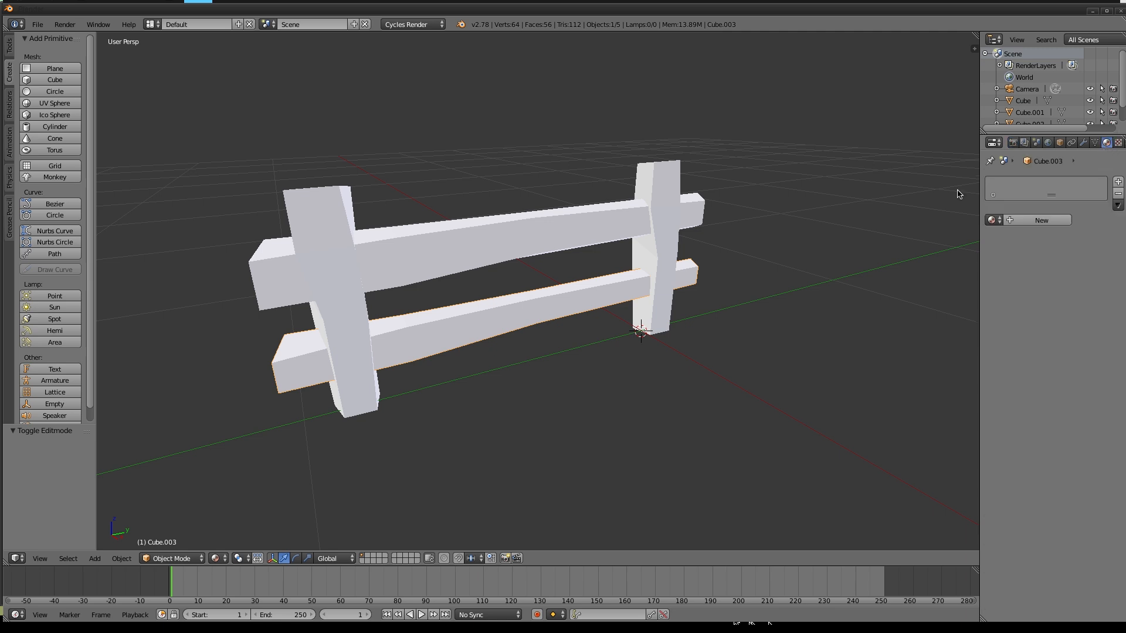
pyautogui.click(1023, 101)
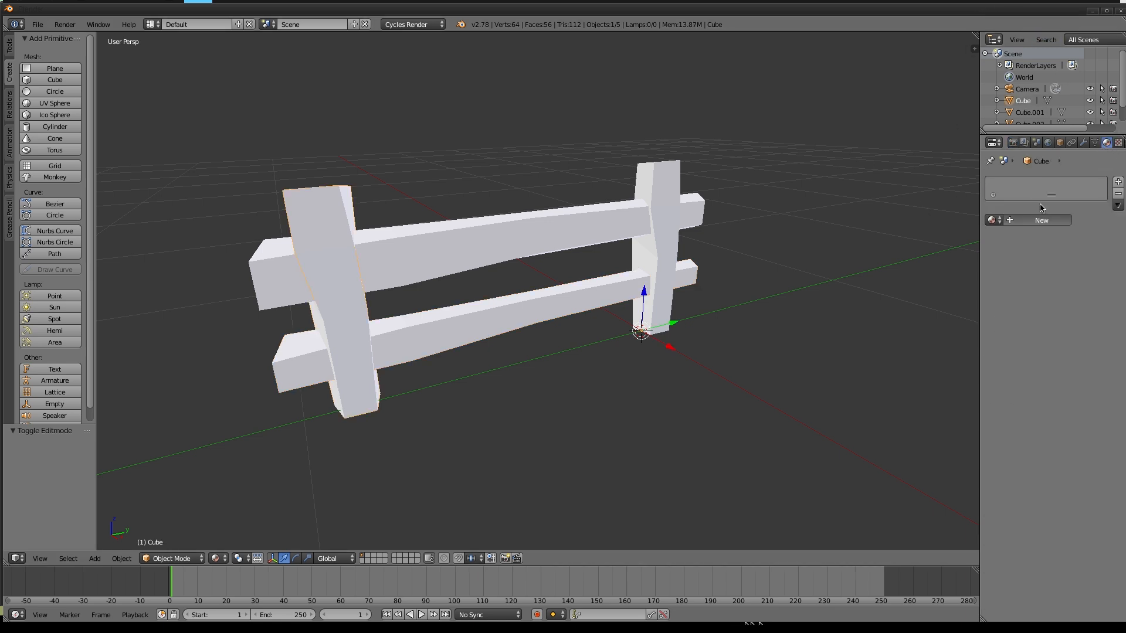
pyautogui.click(1041, 220)
pyautogui.doubleClick(1051, 187)
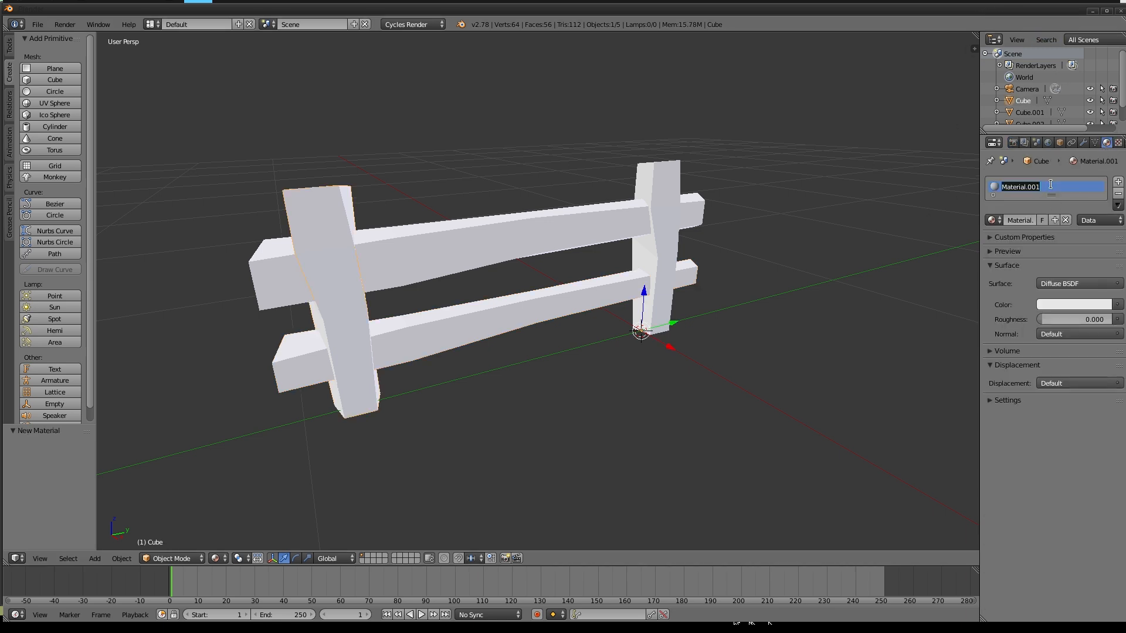
pyautogui.write('Pfun')
pyautogui.press('Return')
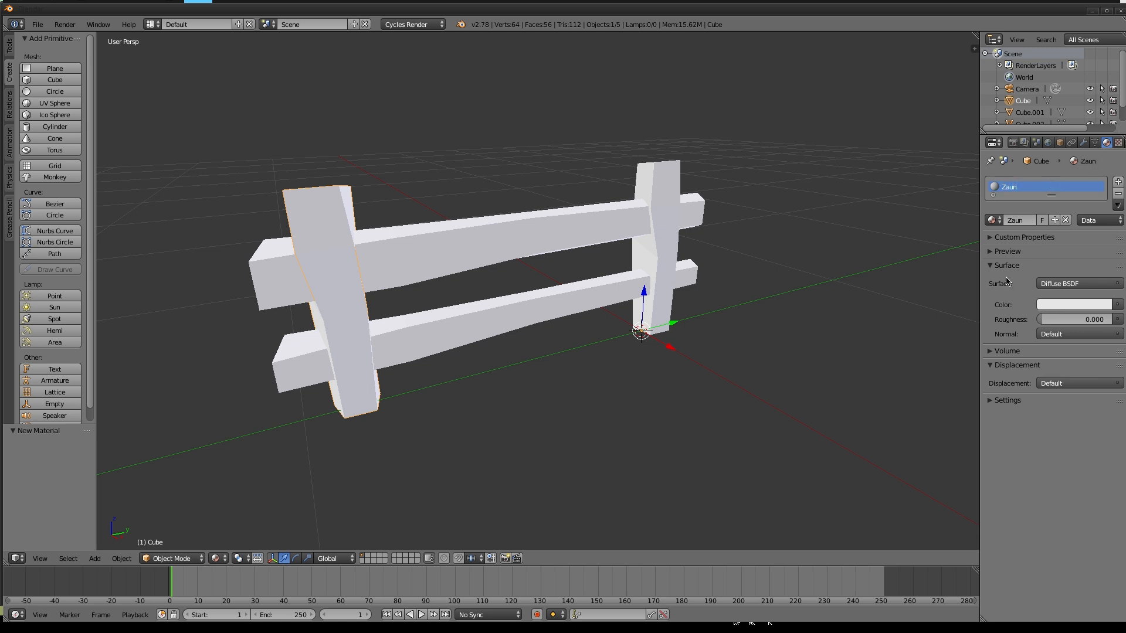
# Set the Zaun material's diffuse colour to dark brown, about R 0.190, G 0.109, B 0.048.
pyautogui.click(1058, 305)
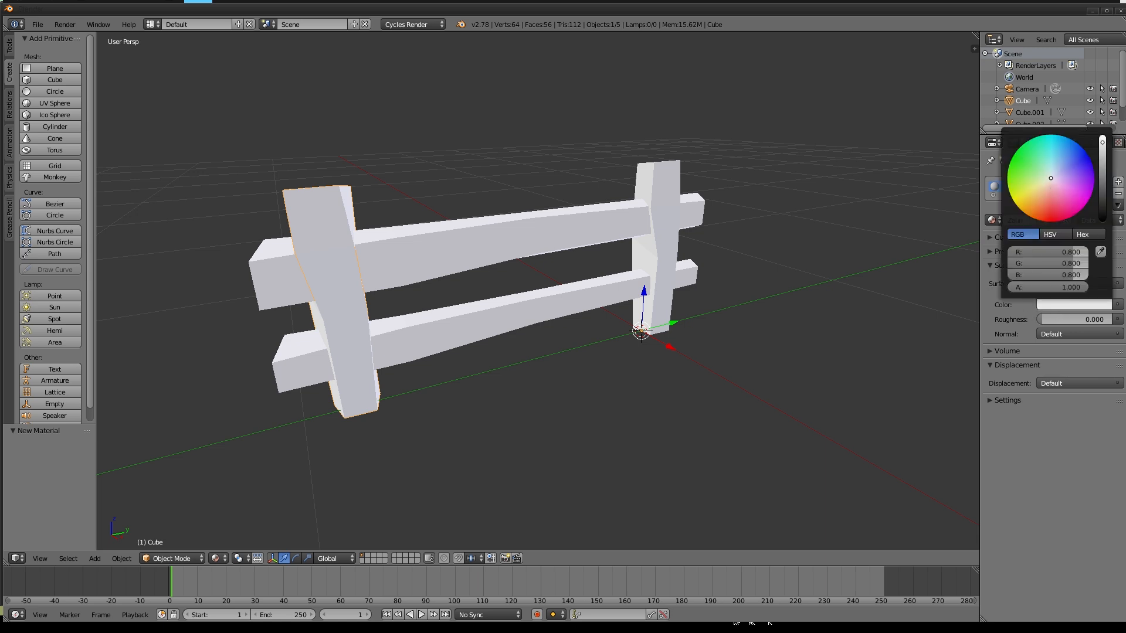
pyautogui.moveTo(1051, 178); pyautogui.dragTo(1041, 195)
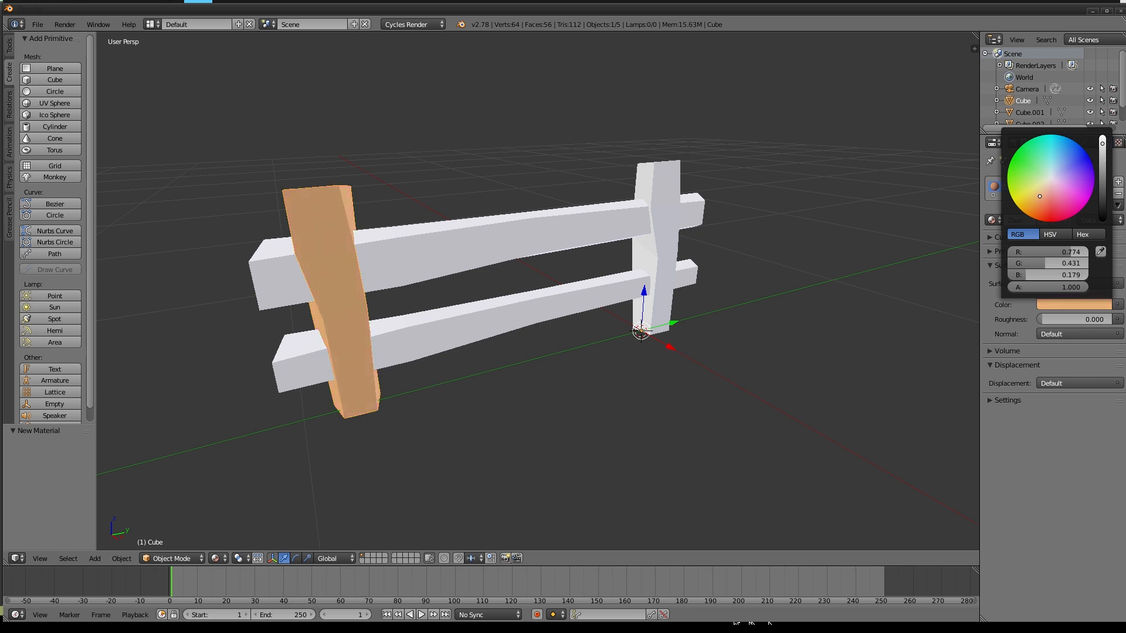
pyautogui.moveTo(1103, 144); pyautogui.dragTo(1103, 155)
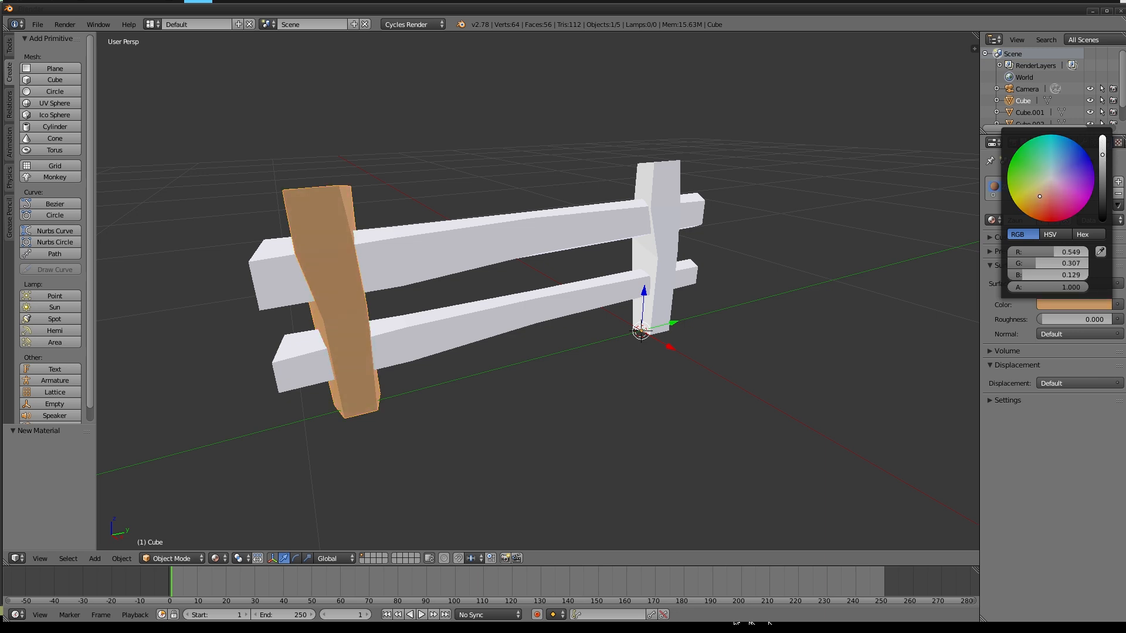
pyautogui.moveTo(1103, 160); pyautogui.dragTo(1102, 181)
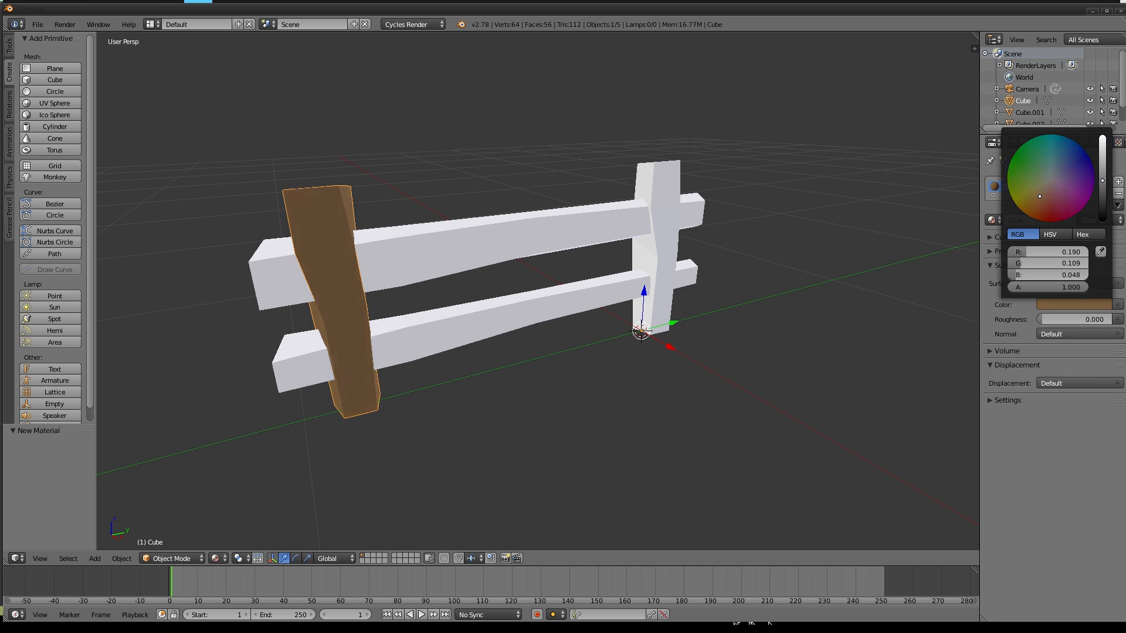
pyautogui.moveTo(592, 371); pyautogui.dragTo(760, 230, button='middle')
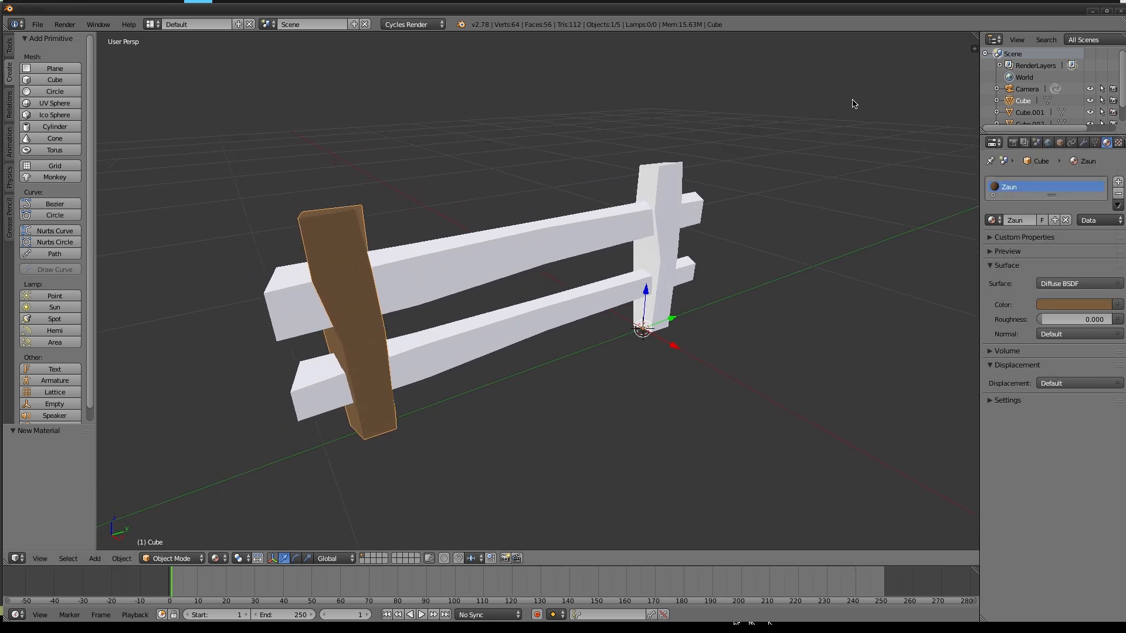
# Assign the existing Zaun material to the right post and the upper crossbar.
pyautogui.click(1028, 114)
pyautogui.click(993, 220)
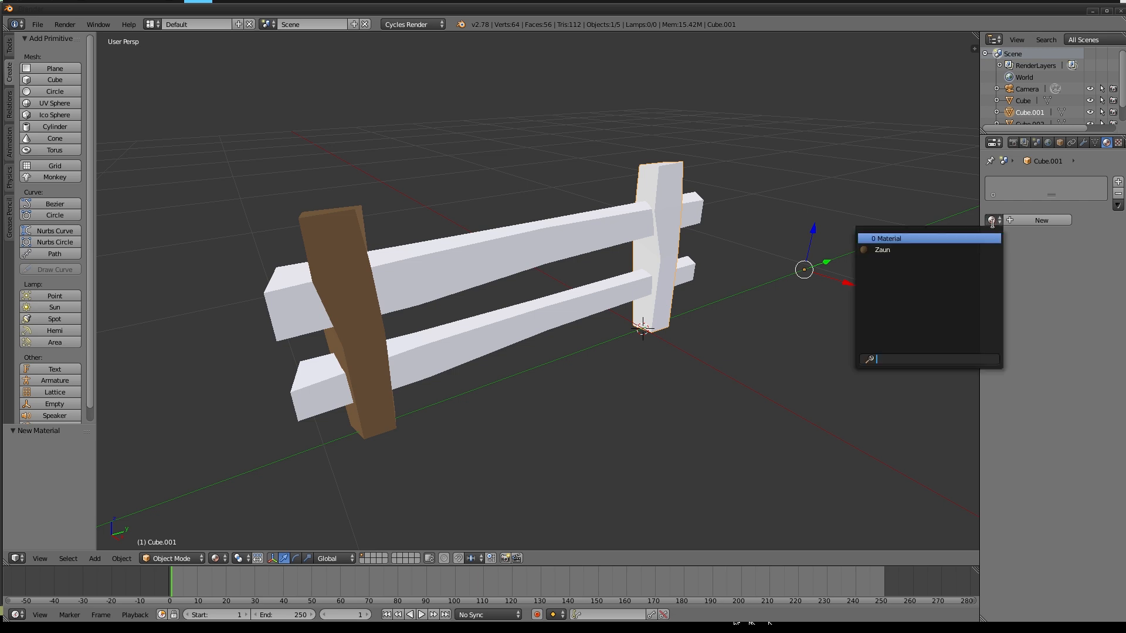
pyautogui.click(873, 246)
pyautogui.scroll(-1, 1050, 82)
pyautogui.click(1030, 106)
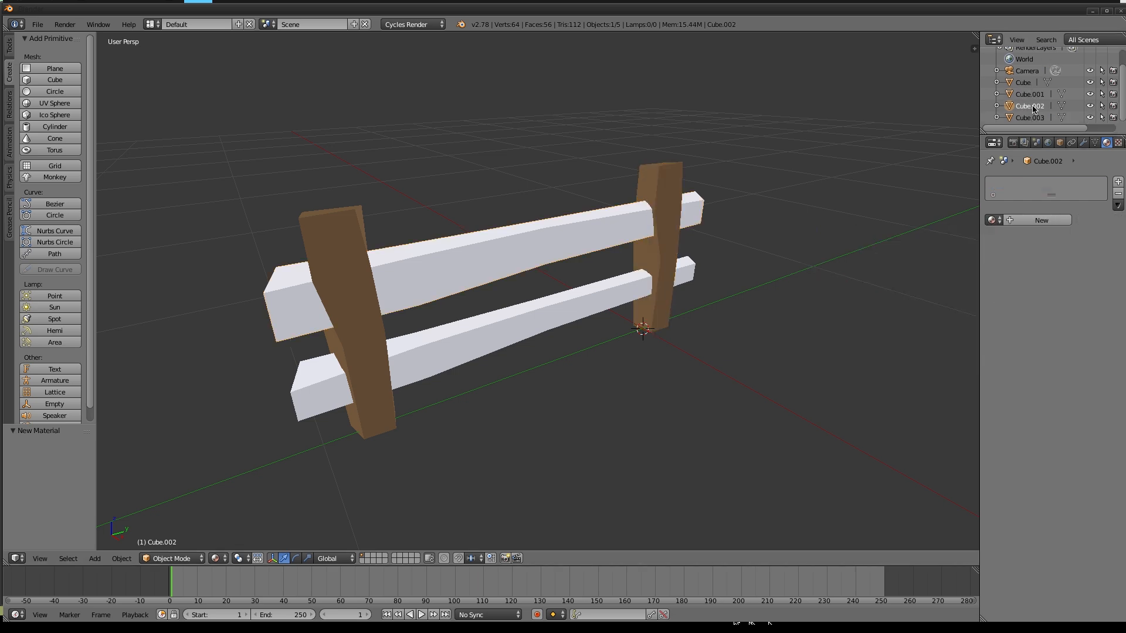
pyautogui.click(992, 220)
pyautogui.click(937, 251)
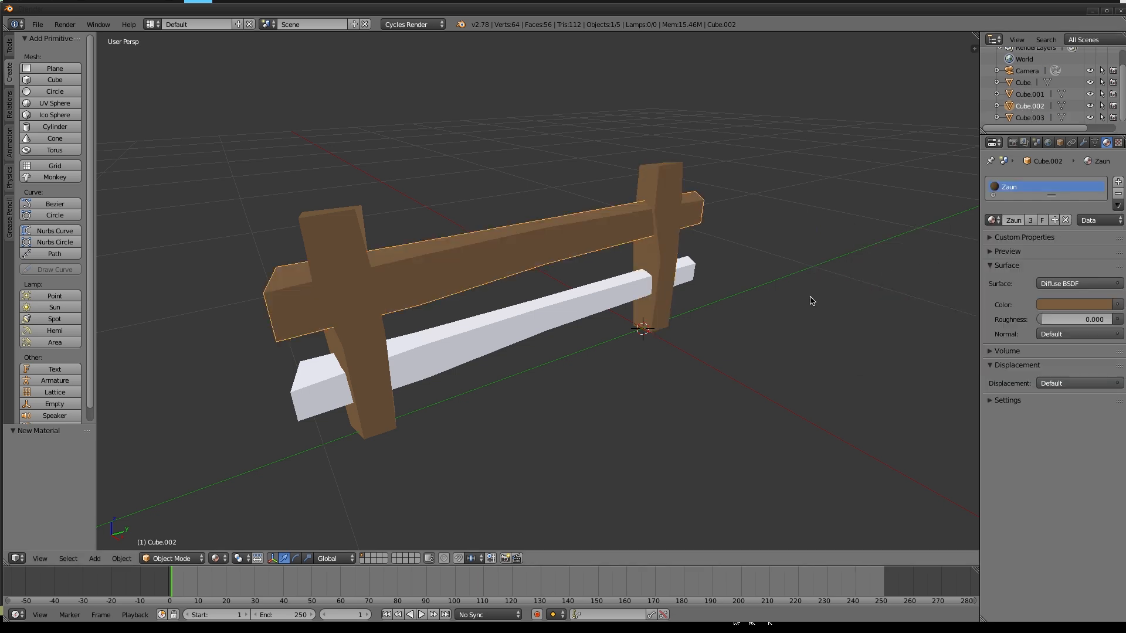
# Assign the existing Zaun material to the lower crossbar and deselect everything.
pyautogui.click(1028, 118)
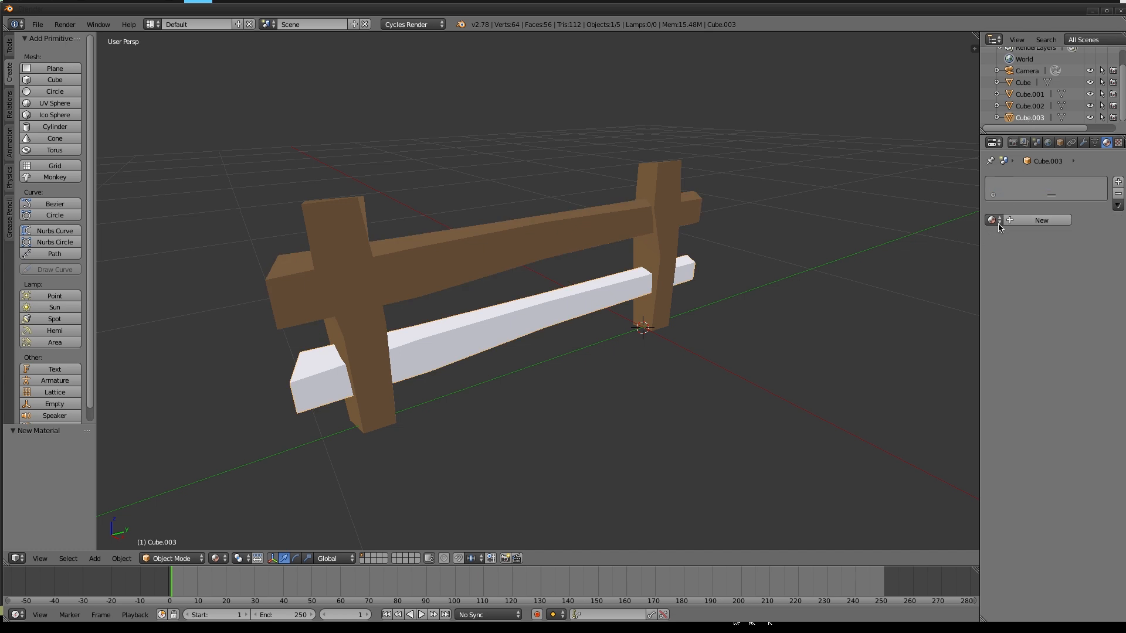
pyautogui.click(992, 220)
pyautogui.click(943, 249)
pyautogui.moveTo(741, 352); pyautogui.dragTo(590, 387, button='middle')
pyautogui.press('a')
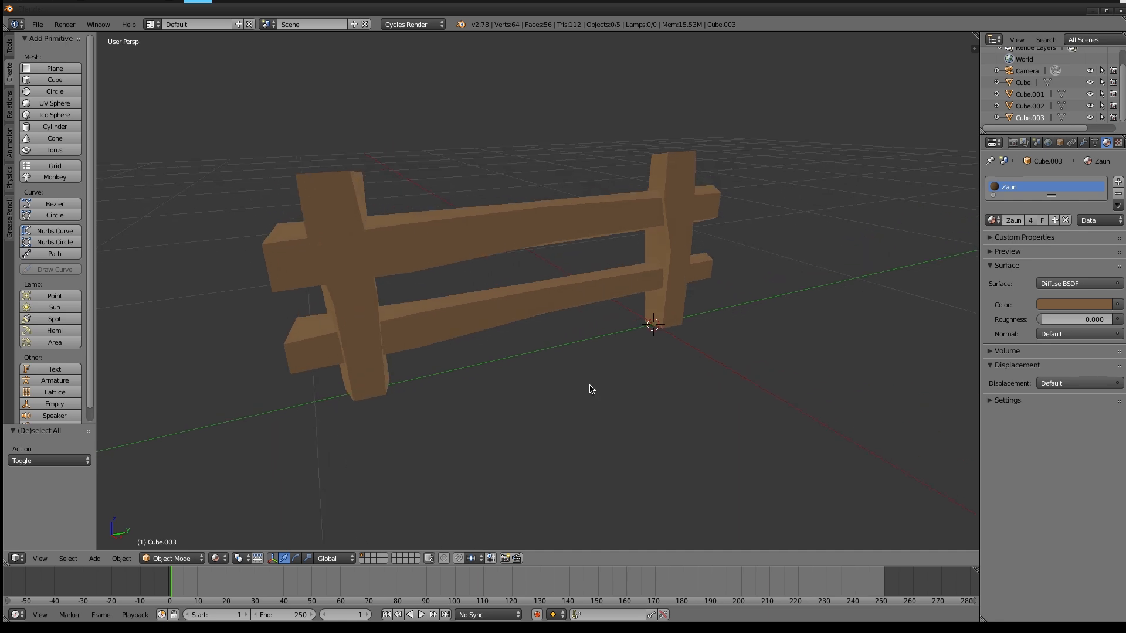
# Add an ico sphere with 1 subdivision for the nail head.
pyautogui.scroll(3, 599, 367)
pyautogui.moveTo(582, 346); pyautogui.dragTo(587, 325, button='middle')
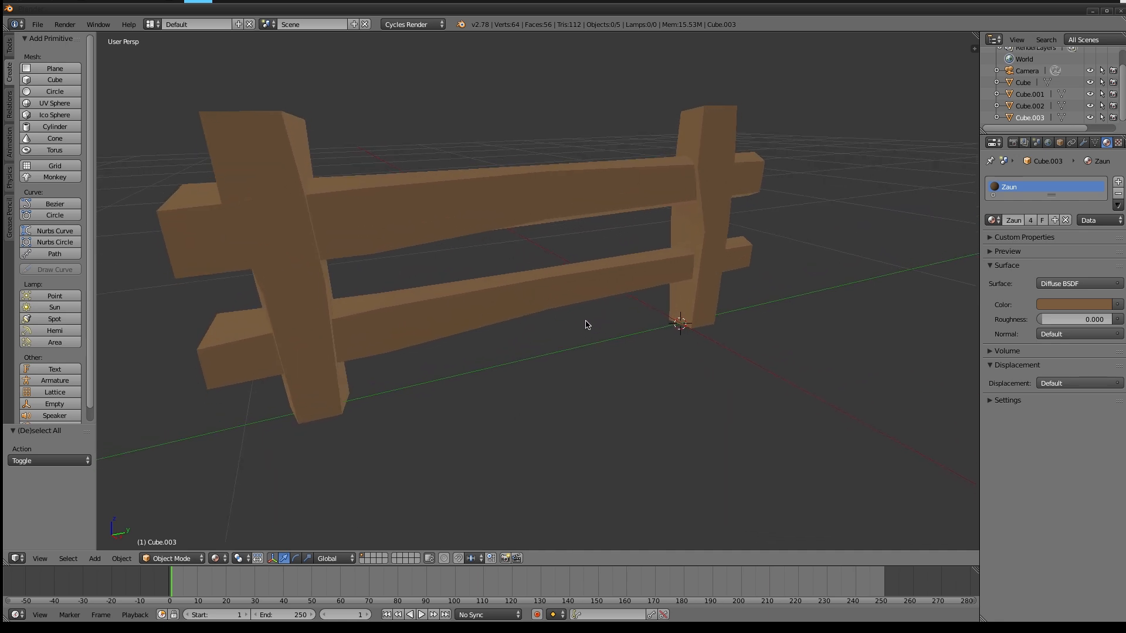
pyautogui.scroll(-1, 585, 322)
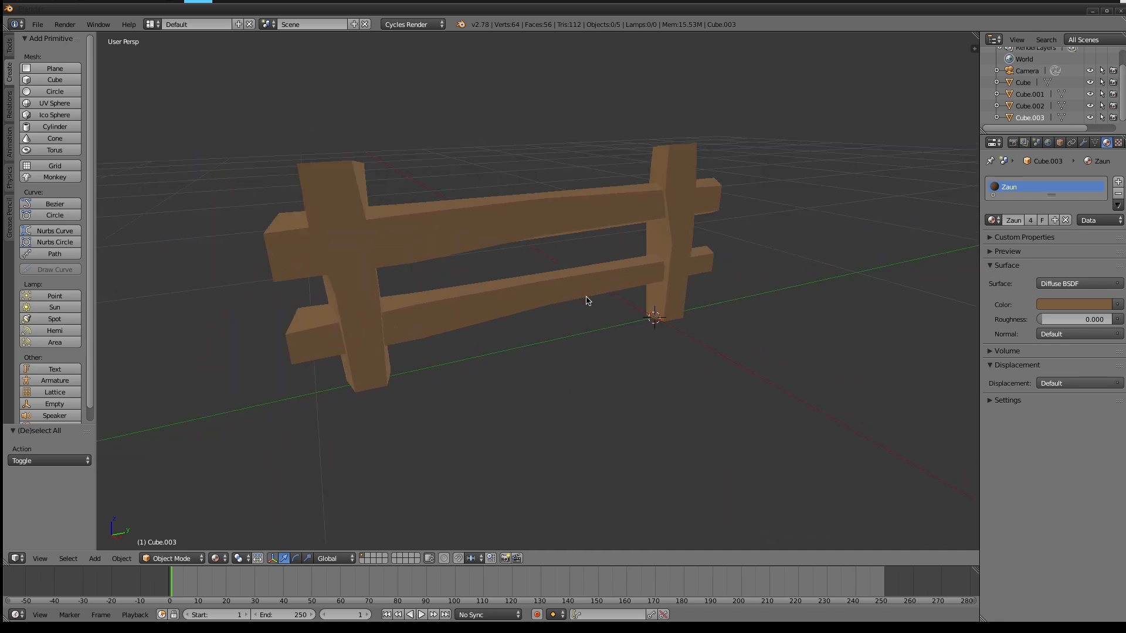
pyautogui.press('a')
pyautogui.press('a')
pyautogui.click(62, 115)
pyautogui.scroll(-5, 549, 359)
pyautogui.click(44, 460)
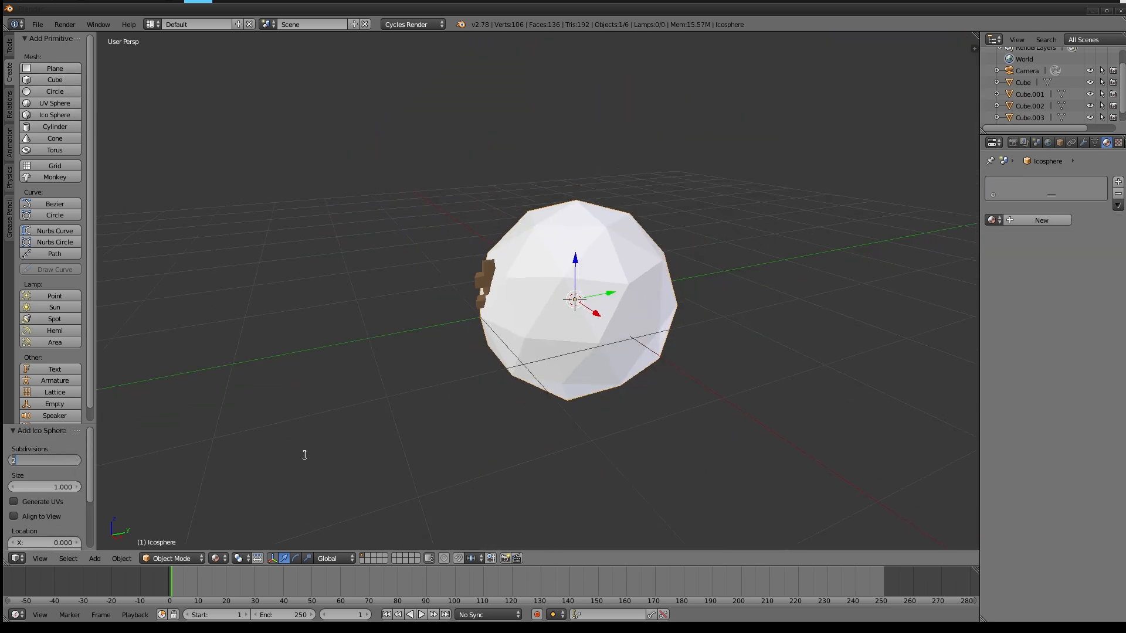
pyautogui.write('1')
pyautogui.press('Return')
# Scale the icosphere down to 0.076 and shrink it further to nail-head size.
pyautogui.press('s')
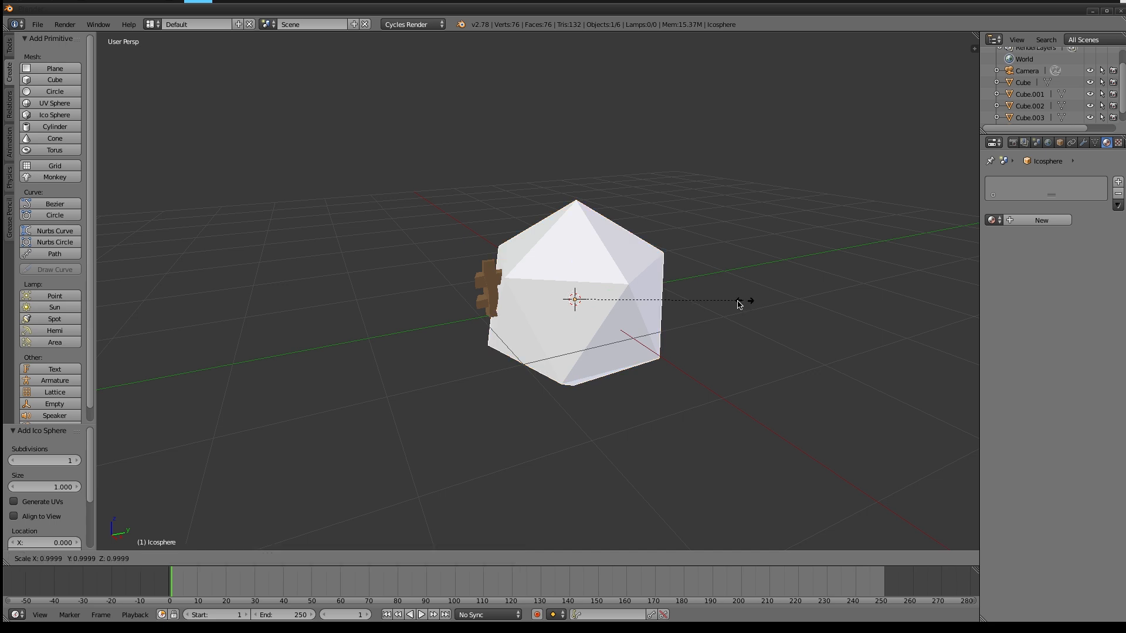
pyautogui.click(594, 304)
pyautogui.scroll(3, 607, 311)
pyautogui.scroll(2, 607, 311)
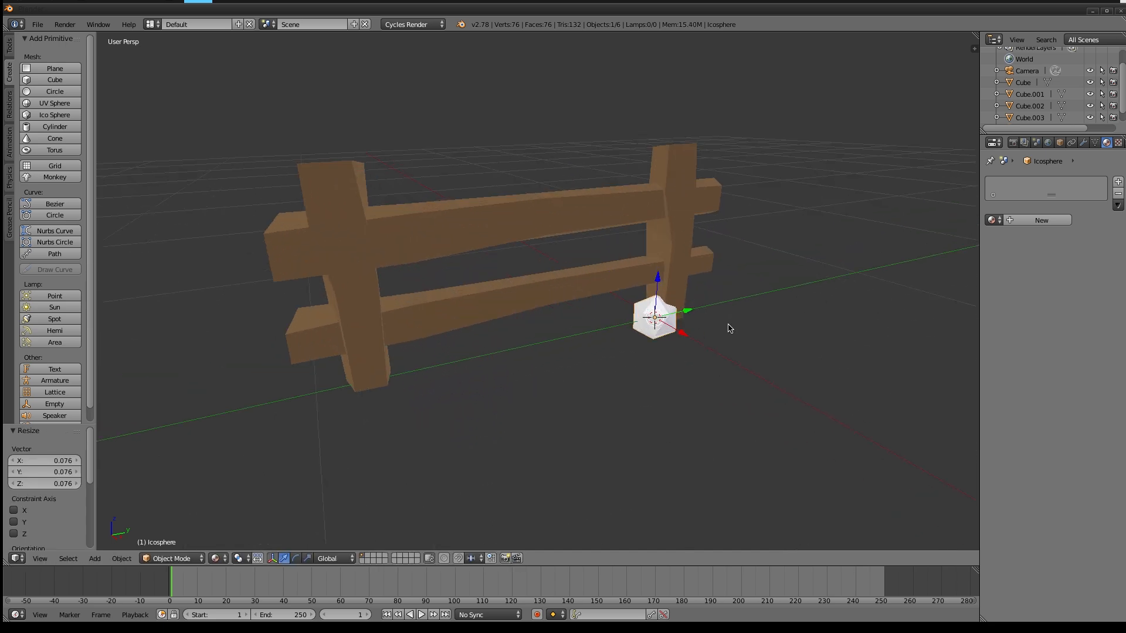
pyautogui.press('s')
pyautogui.click(693, 329)
# Position the icosphere on the front face of the right post, level with the upper crossbar and centred across the post.
pyautogui.moveTo(657, 286); pyautogui.dragTo(710, 196)
pyautogui.scroll(5, 674, 196)
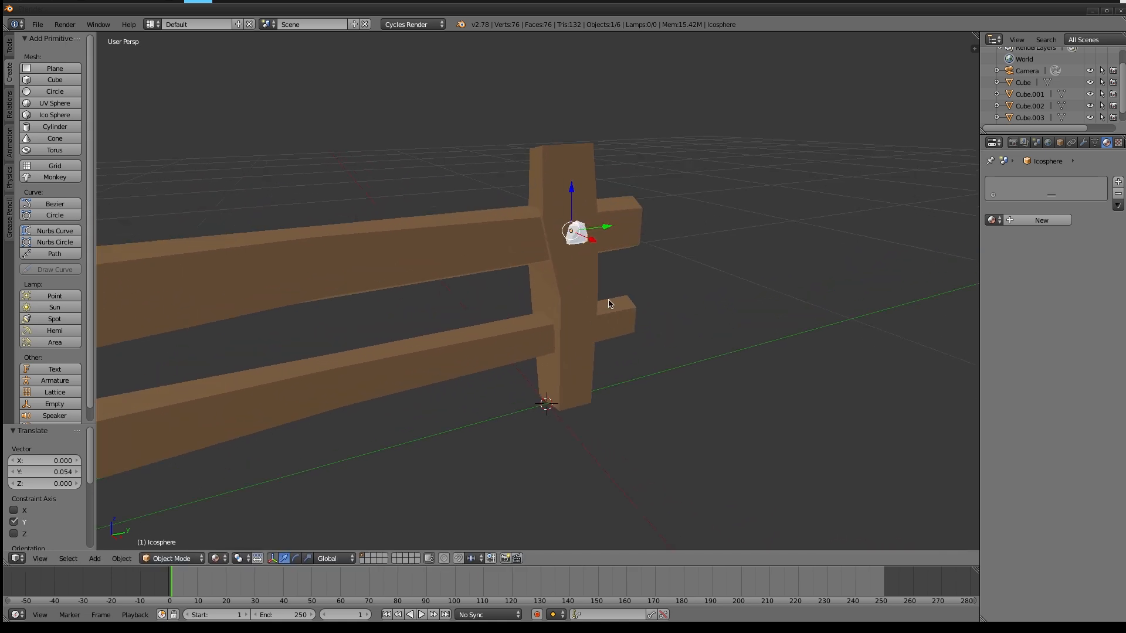
pyautogui.moveTo(623, 243); pyautogui.dragTo(674, 275, button='middle')
pyautogui.moveTo(692, 275); pyautogui.dragTo(693, 275)
pyautogui.moveTo(694, 276); pyautogui.dragTo(644, 299, button='middle')
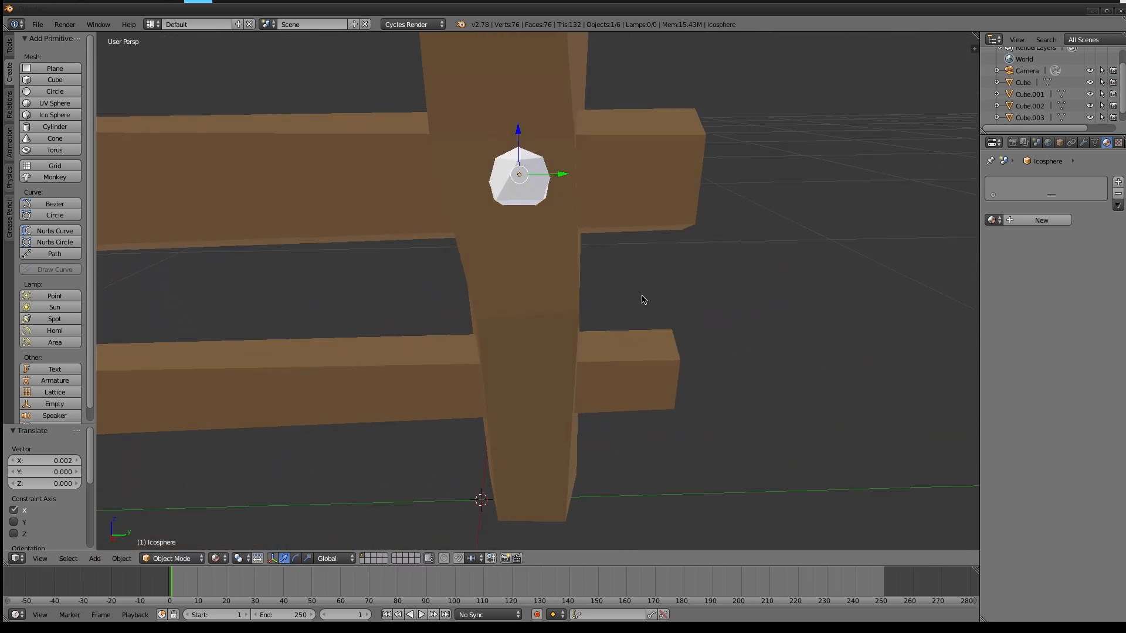
pyautogui.moveTo(566, 175); pyautogui.dragTo(556, 179)
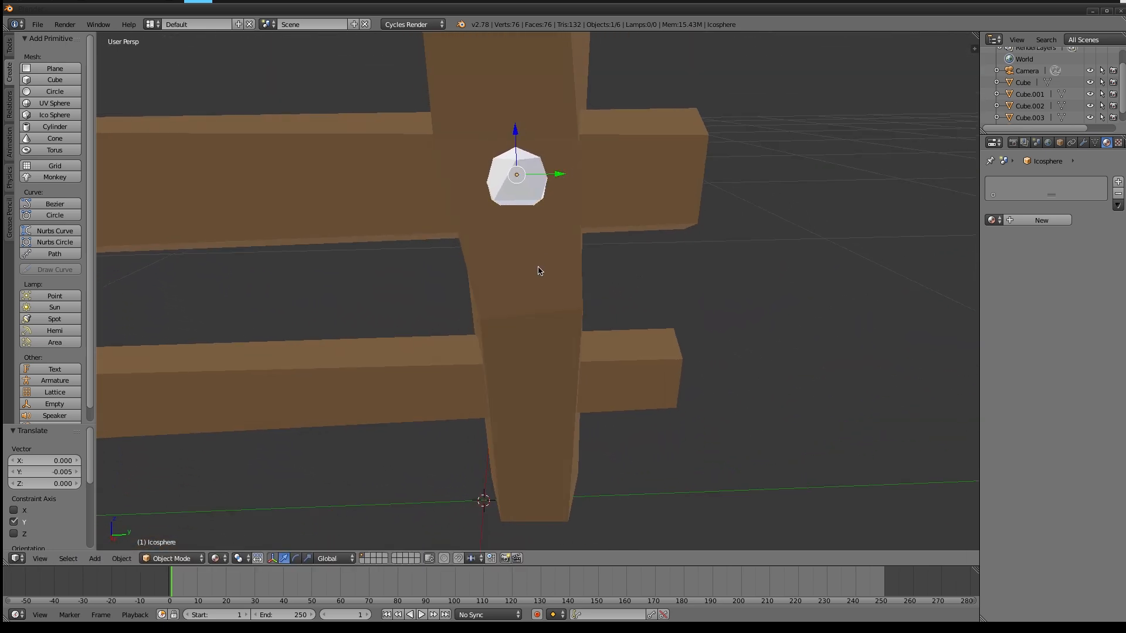
# Create a new material named Nagel for the icosphere and darken its diffuse colour to dark grey.
pyautogui.scroll(-5, 545, 306)
pyautogui.scroll(4, 543, 312)
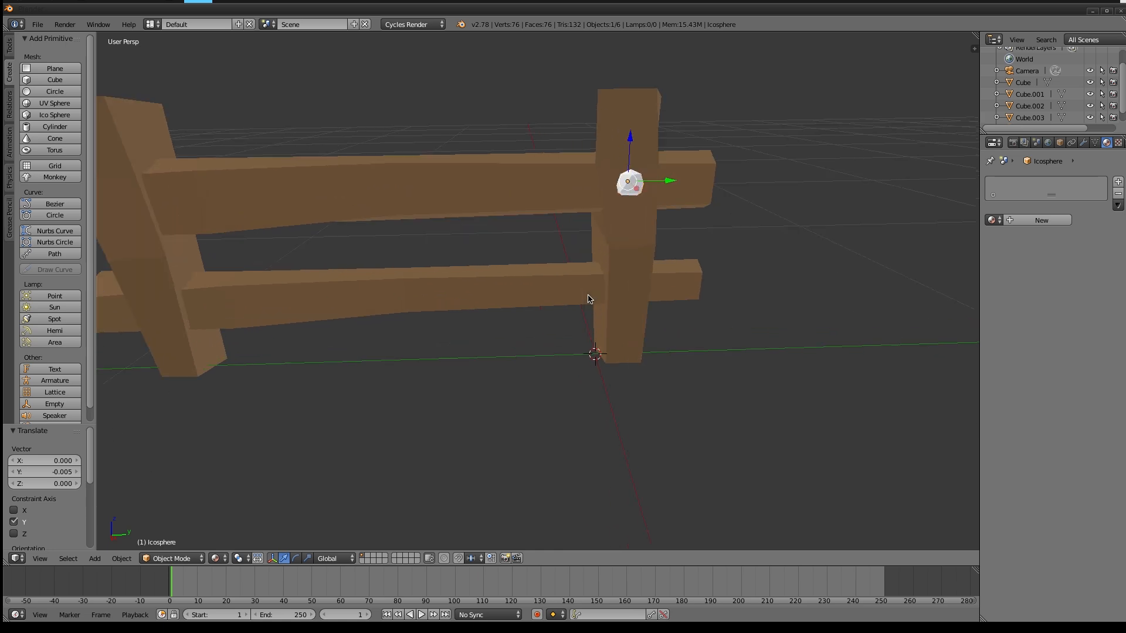
pyautogui.scroll(-2, 614, 280)
pyautogui.click(1041, 221)
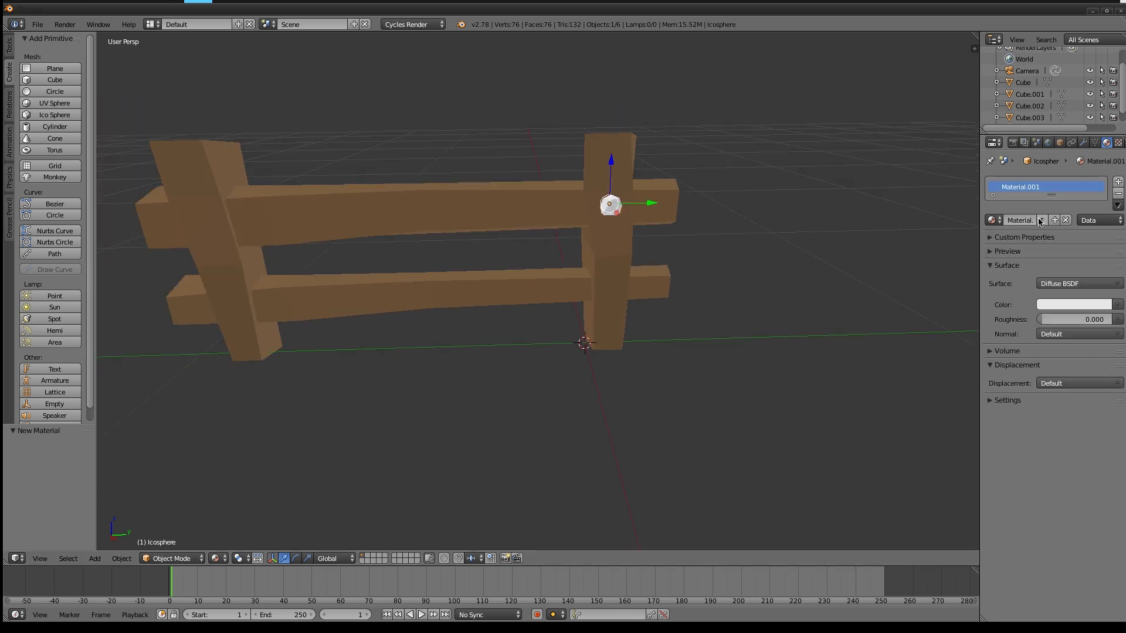
pyautogui.doubleClick(1037, 189)
pyautogui.write('Nagel')
pyautogui.press('Return')
pyautogui.click(1067, 305)
pyautogui.moveTo(1103, 144); pyautogui.dragTo(1103, 189)
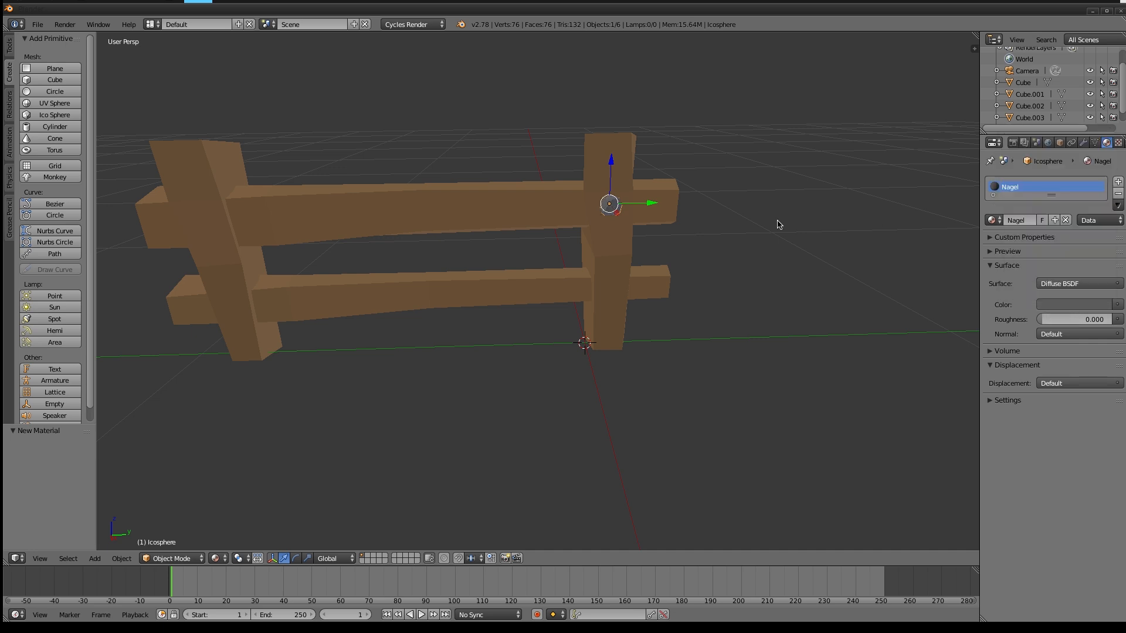
pyautogui.press('g')
pyautogui.press('y')
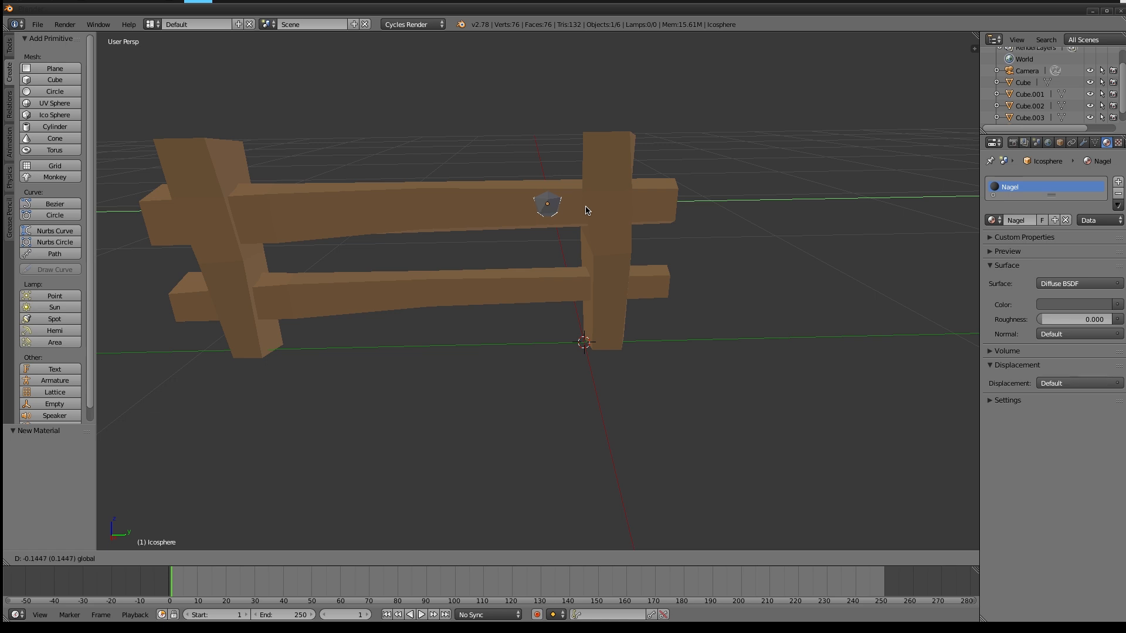
pyautogui.click(646, 210)
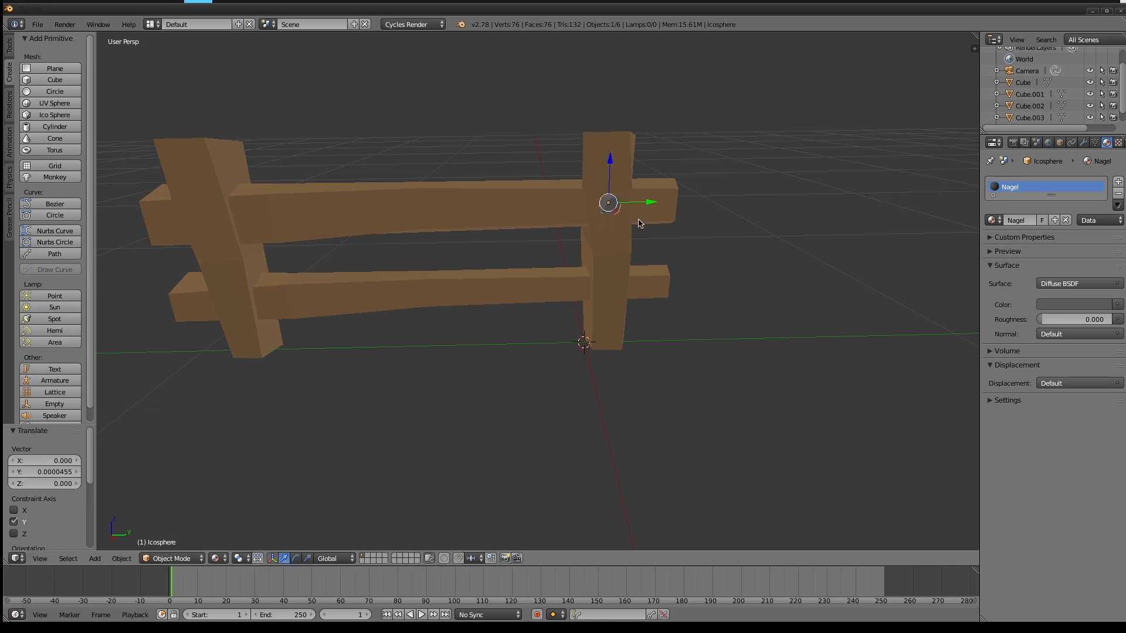
# Duplicate the nail head down to the lower crossbar on the right post and shift it 0.009 along X to meet the post's face.
pyautogui.hotkey('shift', 'd')
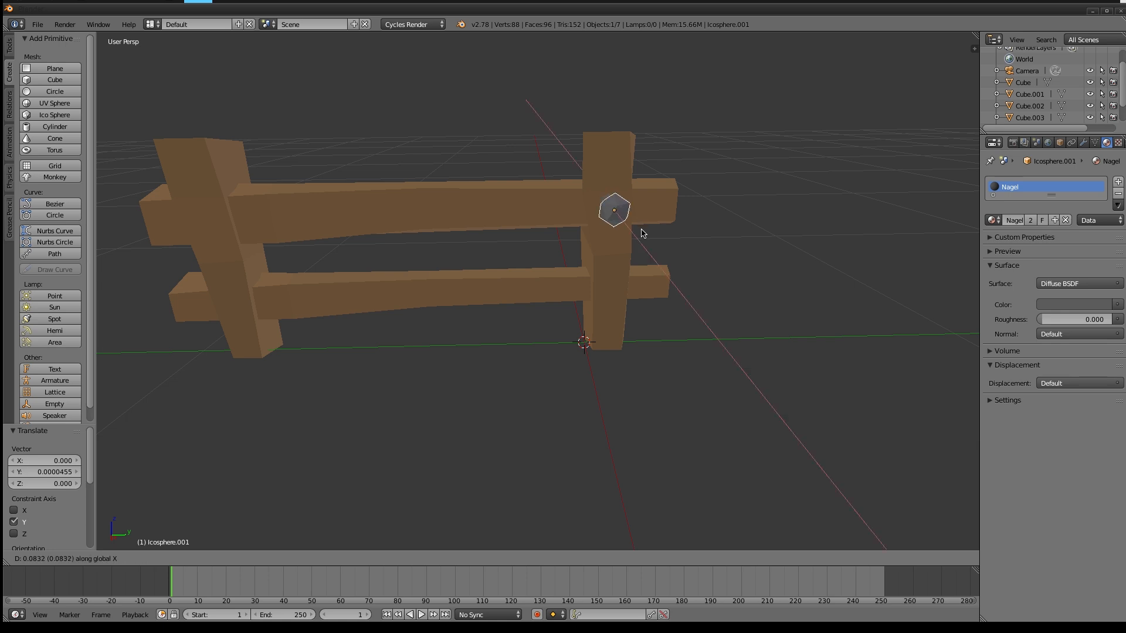
pyautogui.press('y')
pyautogui.press('z')
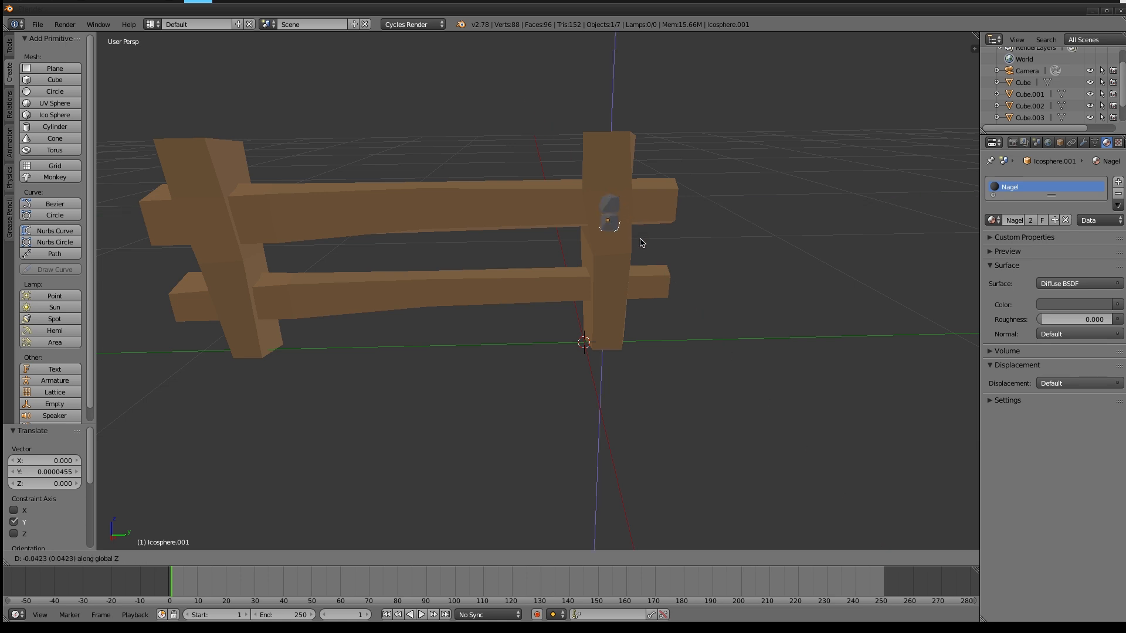
pyautogui.click(631, 305)
pyautogui.moveTo(632, 307); pyautogui.dragTo(633, 312, button='middle')
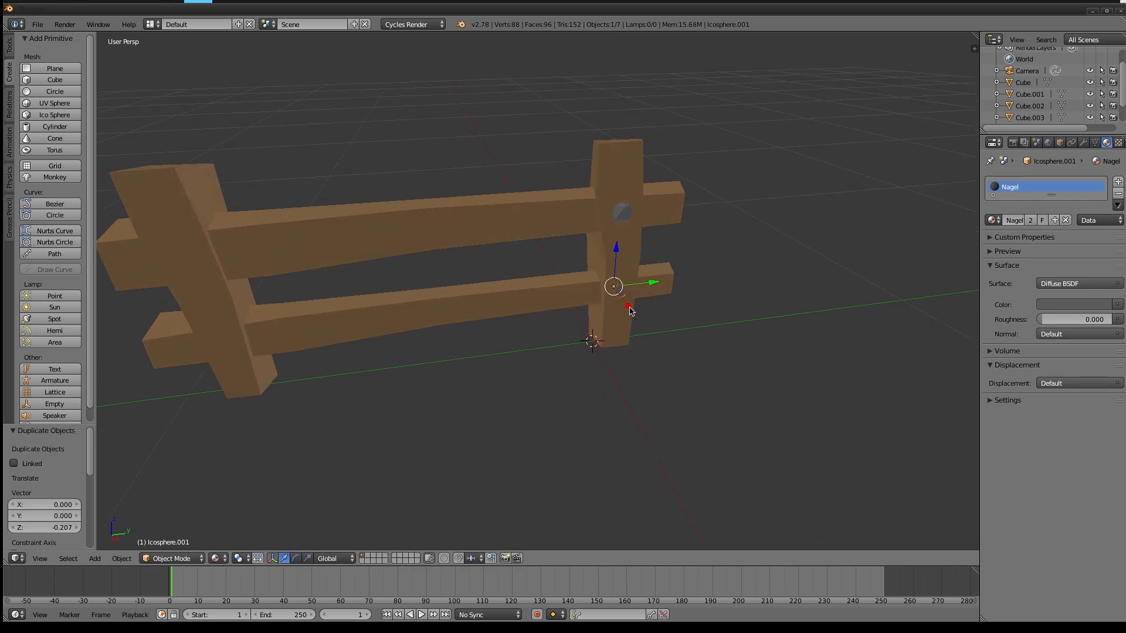
pyautogui.press('g')
pyautogui.press('x')
pyautogui.click(632, 311)
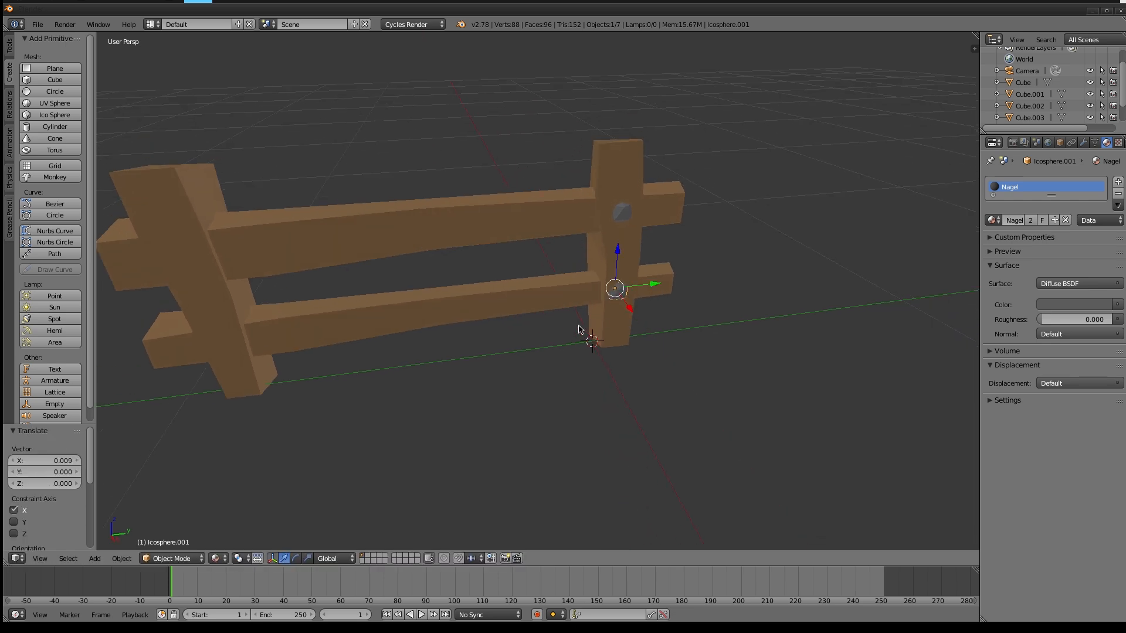
# Duplicate the lower nail head about 0.926 along negative Y onto the left post and adjust its height and depth to fit the lower crossbar joint.
pyautogui.moveTo(631, 310); pyautogui.dragTo(753, 264, button='middle')
pyautogui.hotkey('shift', 'd')
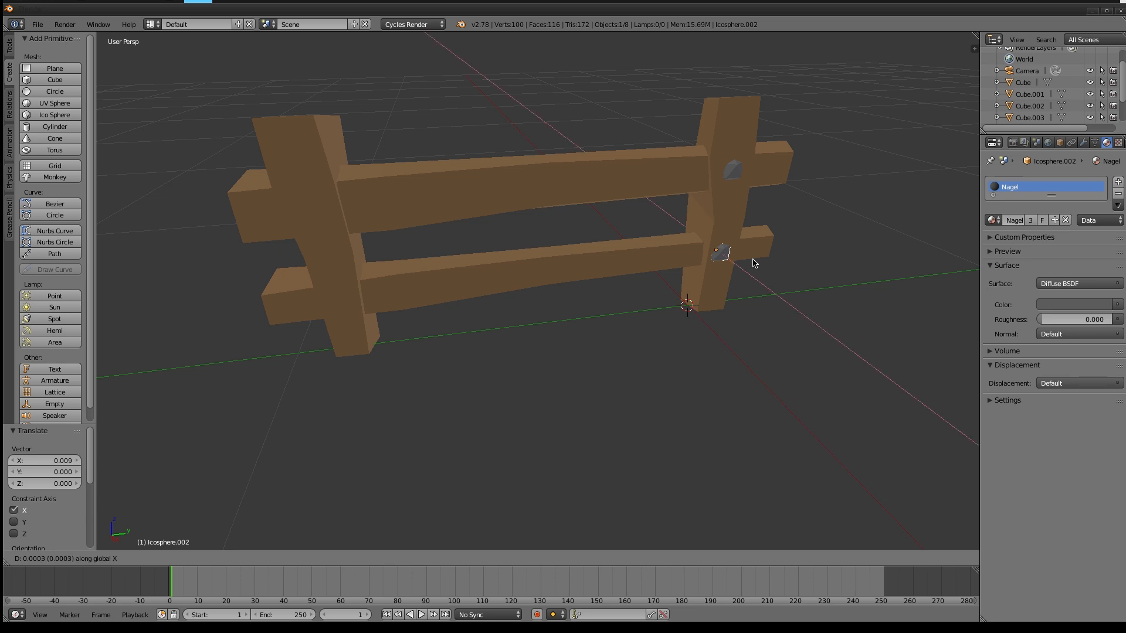
pyautogui.press('y')
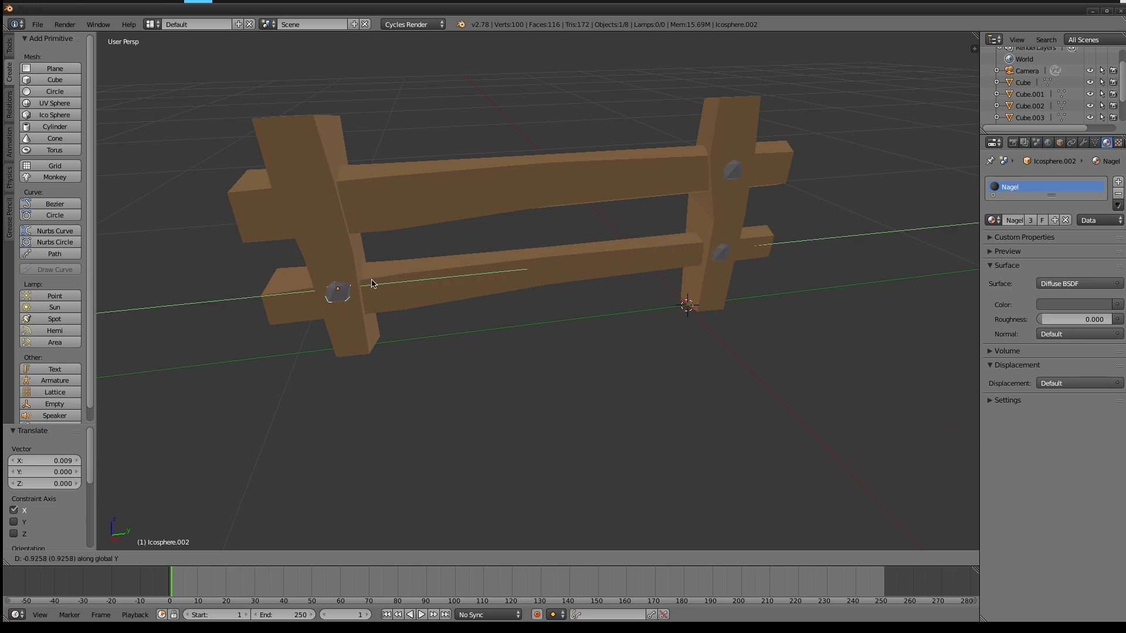
pyautogui.click(372, 284)
pyautogui.moveTo(449, 319); pyautogui.dragTo(376, 241, button='middle')
pyautogui.press('g')
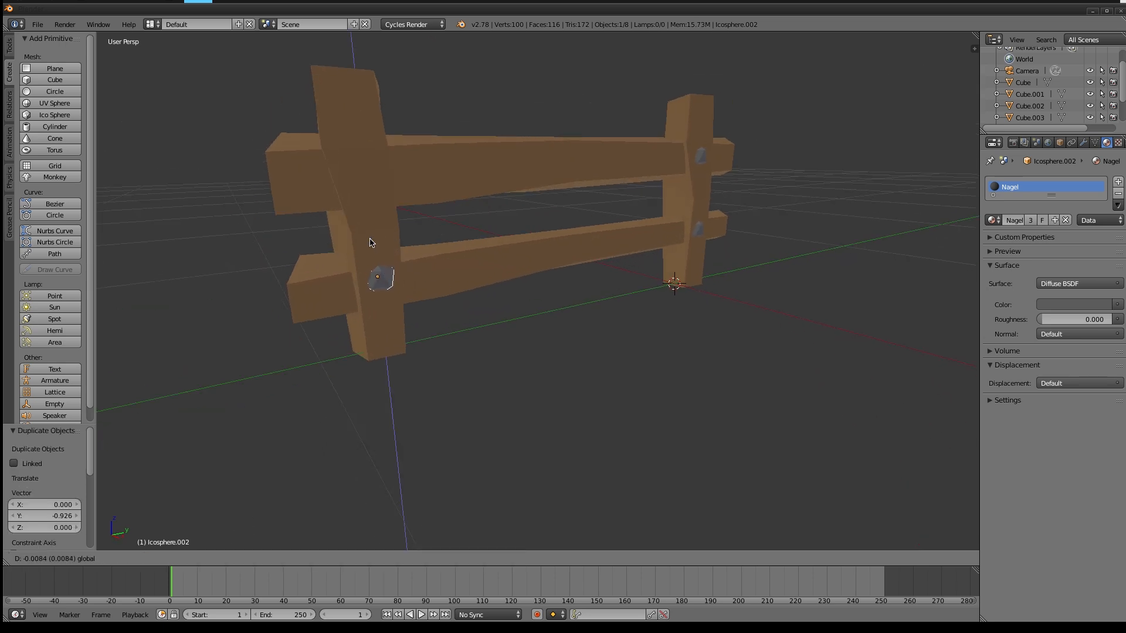
pyautogui.press('z')
pyautogui.click(373, 249)
pyautogui.moveTo(391, 296); pyautogui.dragTo(390, 297)
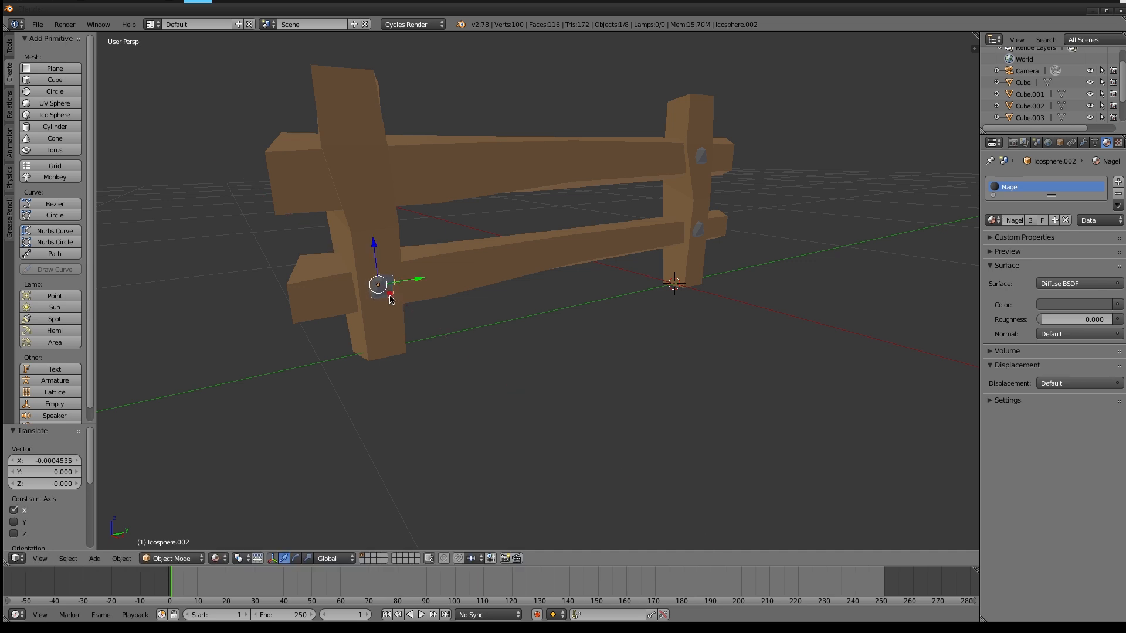
# Duplicate the left post's nail head up to the upper crossbar joint, nudge it along Y to centre it, and deselect everything.
pyautogui.moveTo(446, 282); pyautogui.dragTo(407, 300, button='middle')
pyautogui.hotkey('shift', 'd')
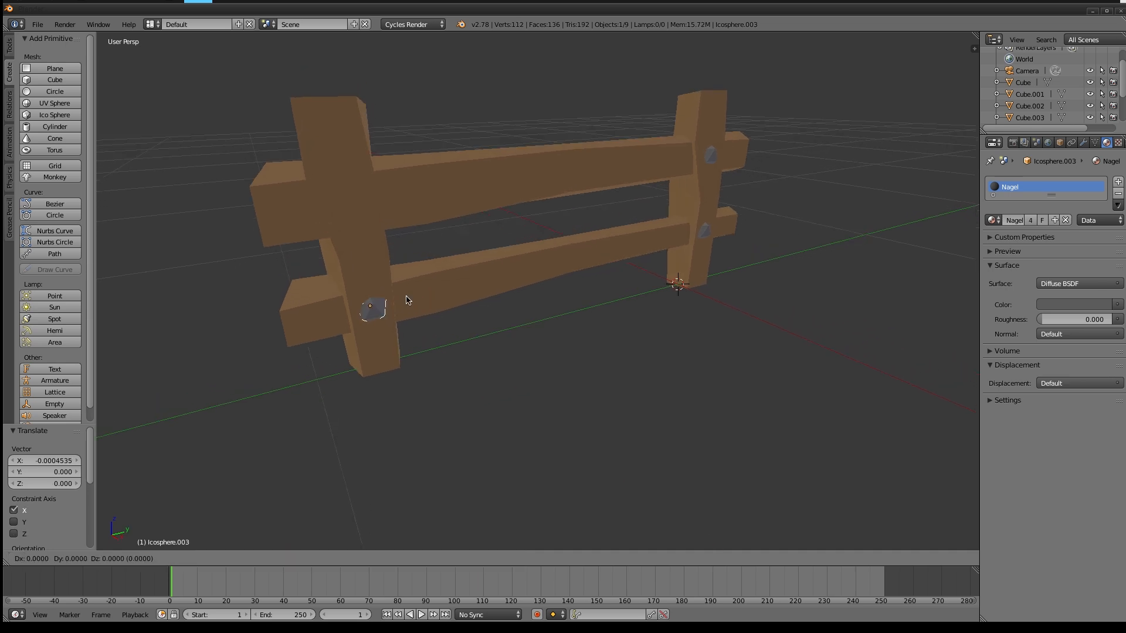
pyautogui.press('z')
pyautogui.click(392, 197)
pyautogui.moveTo(392, 197); pyautogui.dragTo(397, 204)
pyautogui.click(394, 204)
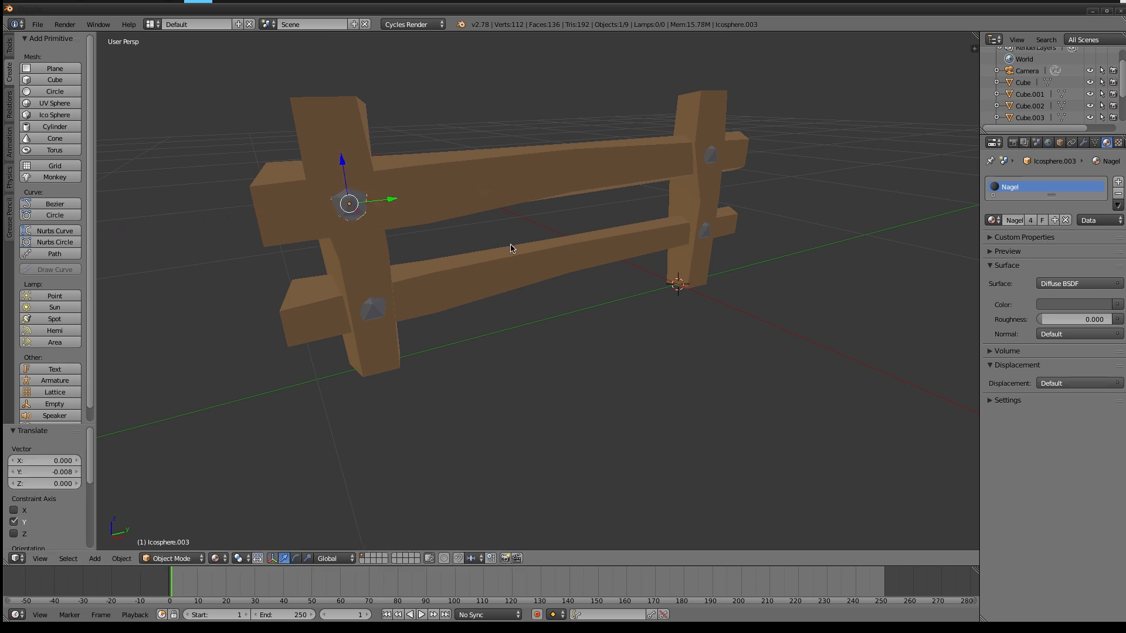
pyautogui.moveTo(446, 223); pyautogui.dragTo(486, 239, button='middle')
pyautogui.press('a')
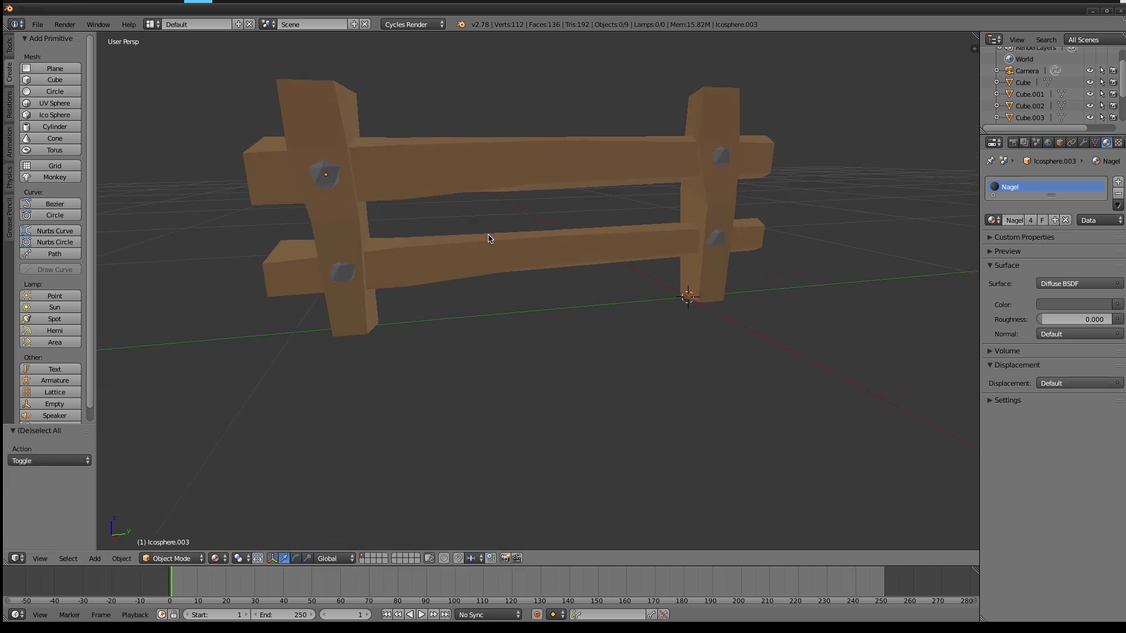
pyautogui.press('Tab')
pyautogui.press('Tab')
pyautogui.scroll(-3, 508, 236)
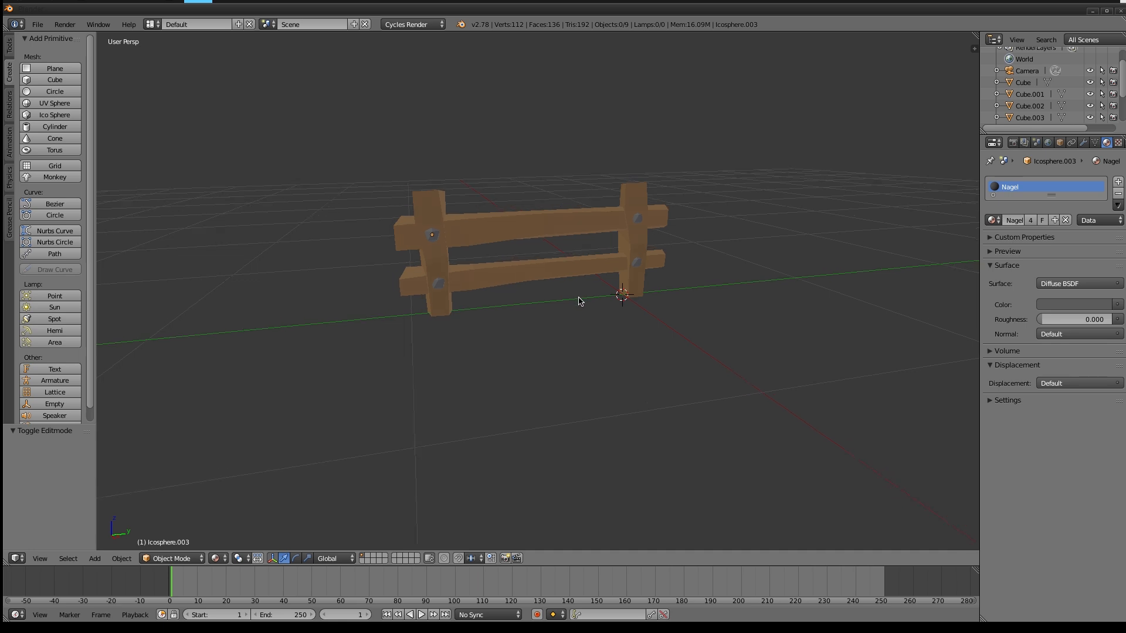
pyautogui.moveTo(578, 302); pyautogui.dragTo(636, 351, button='middle')
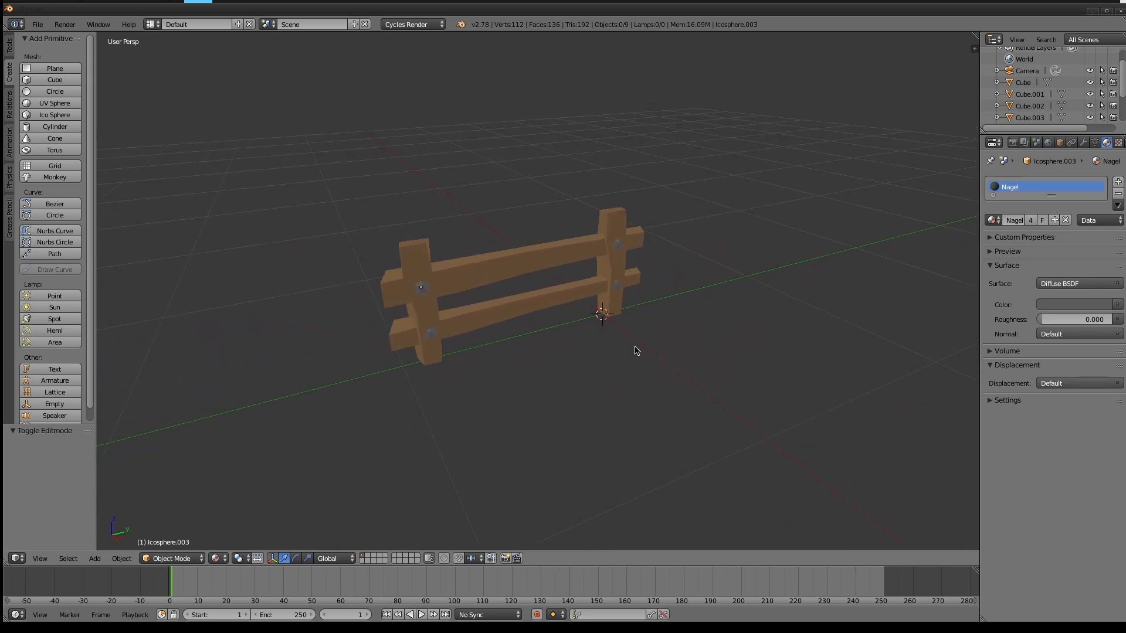
# Add a plane under the fence and scale it up about 7 times to serve as the ground.
pyautogui.scroll(-7, 505, 282)
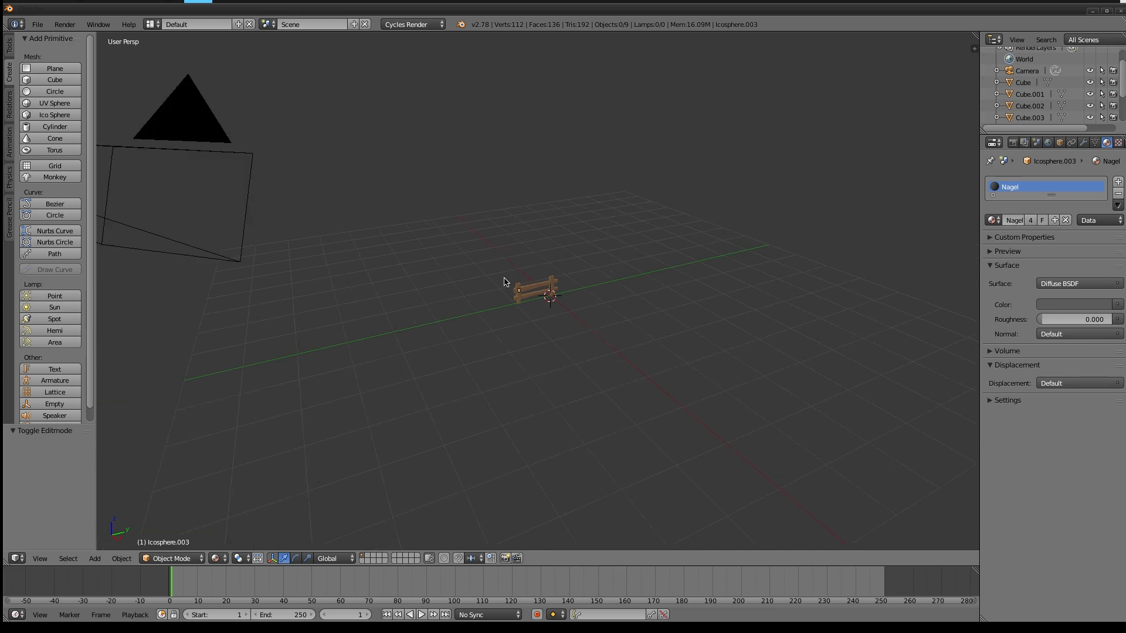
pyautogui.click(54, 68)
pyautogui.press('s')
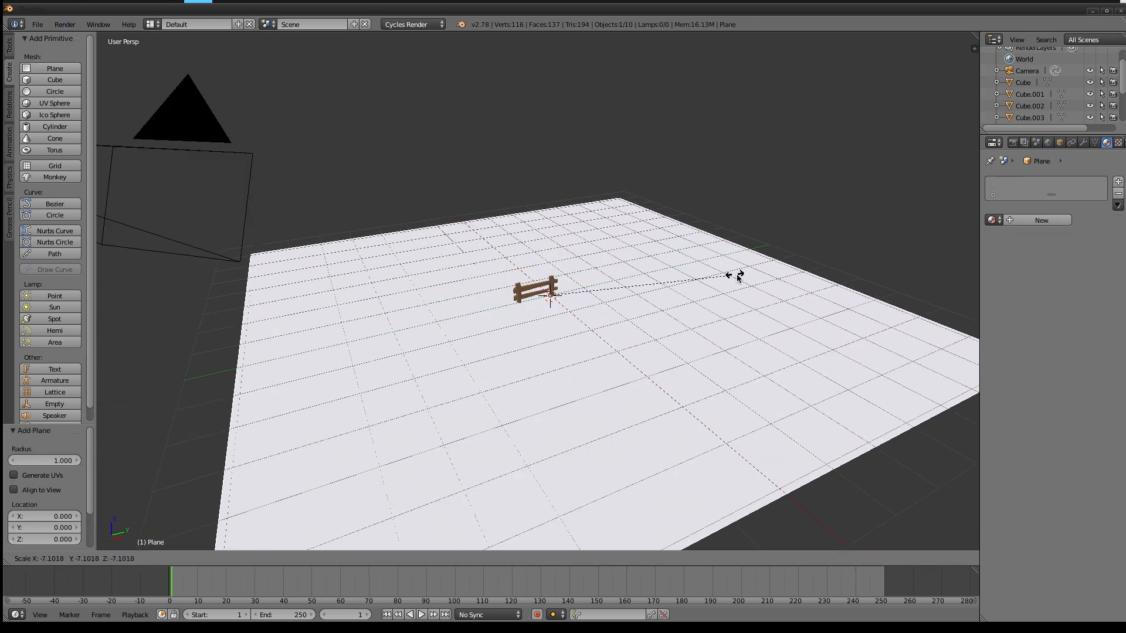
pyautogui.click(735, 273)
# Create a new material for the ground plane and set its diffuse colour to light green.
pyautogui.click(1042, 220)
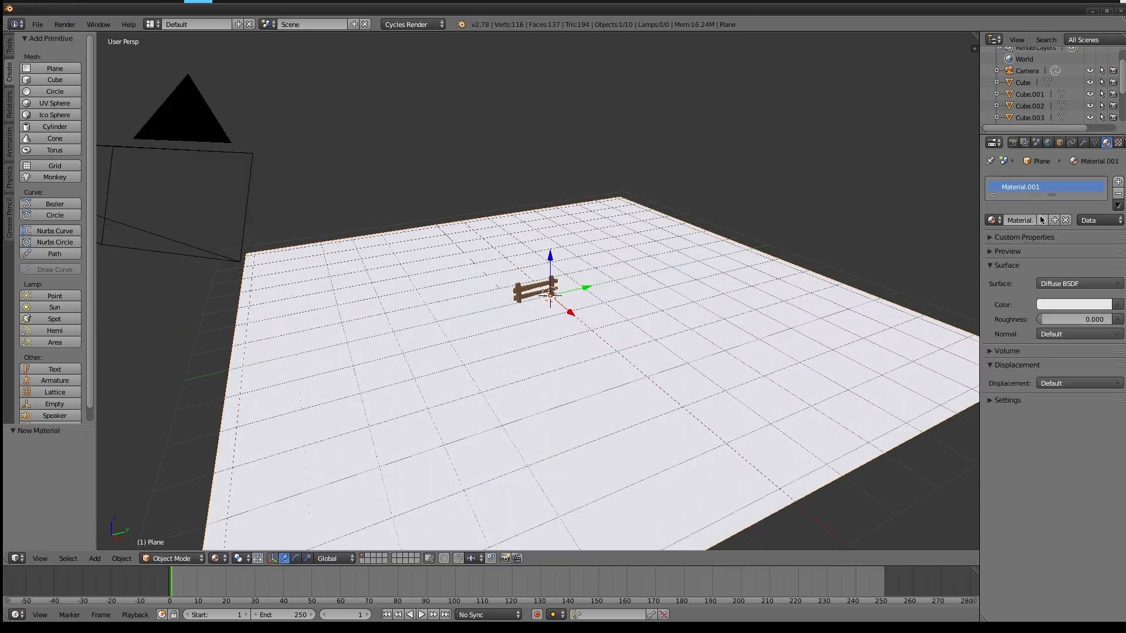
pyautogui.click(1074, 306)
pyautogui.moveTo(1068, 191); pyautogui.dragTo(1036, 178)
# Add a sun lamp, raise it well above the fence, and rotate it so its light falls diagonally onto the fence.
pyautogui.click(55, 307)
pyautogui.scroll(2, 639, 280)
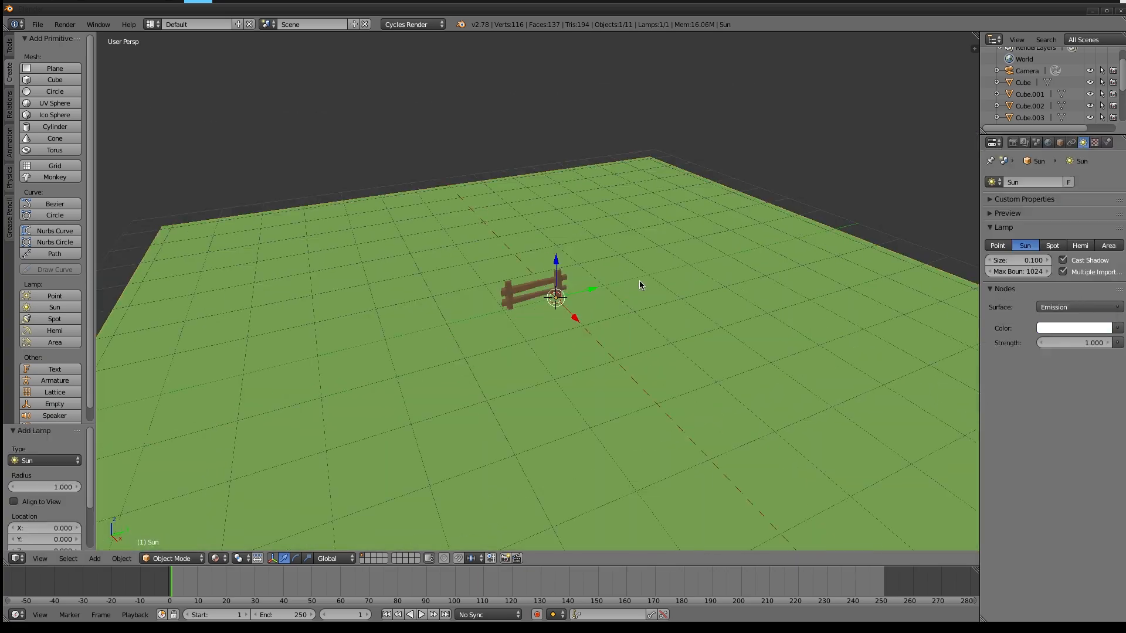
pyautogui.moveTo(553, 261); pyautogui.dragTo(554, 188)
pyautogui.moveTo(587, 234); pyautogui.dragTo(704, 252, button='middle')
pyautogui.moveTo(587, 203); pyautogui.dragTo(551, 202)
pyautogui.press('r')
pyautogui.click(616, 238)
pyautogui.moveTo(616, 237); pyautogui.dragTo(692, 258, button='middle')
pyautogui.moveTo(551, 263); pyautogui.dragTo(633, 223, button='middle')
pyautogui.moveTo(399, 59); pyautogui.dragTo(400, 69)
# Tint the sun lamp's emission colour a warm cream and raise its strength to about 3.
pyautogui.click(1008, 213)
pyautogui.click(1074, 408)
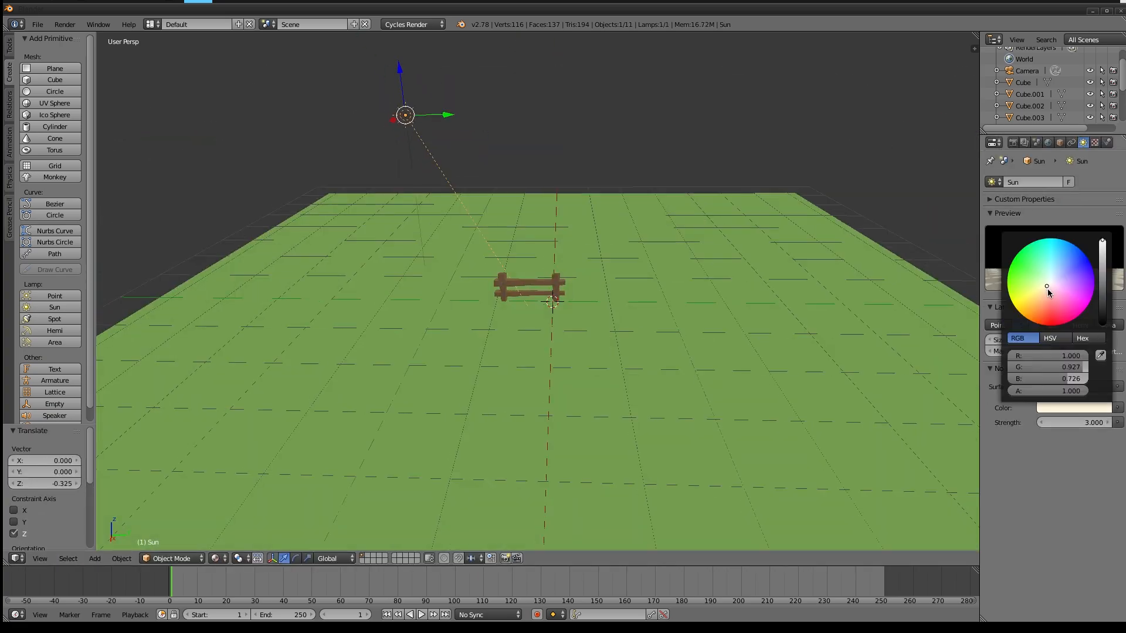
pyautogui.moveTo(1047, 288); pyautogui.dragTo(1041, 295)
pyautogui.moveTo(1074, 423); pyautogui.dragTo(1089, 423)
# Look through the camera, set its sensor size to 7.91, and move and rotate it to frame the fence.
pyautogui.click(1012, 143)
pyautogui.moveTo(552, 264); pyautogui.dragTo(639, 293, button='middle')
pyautogui.rightClick(645, 166)
pyautogui.press('KP_0')
pyautogui.click(1083, 142)
pyautogui.press('g')
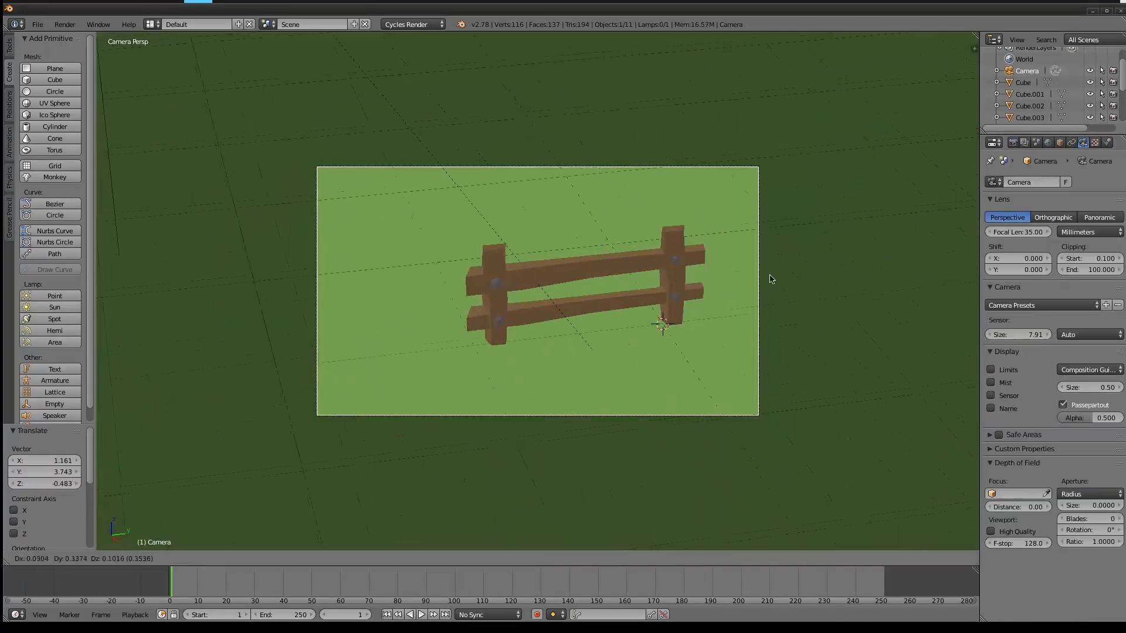
pyautogui.press('r')
pyautogui.press('z')
pyautogui.press('g')
pyautogui.click(762, 346)
# Add a cylinder with 6 vertices, shrink it to a small block, and place it at the foot of the right post.
pyautogui.moveTo(675, 375); pyautogui.dragTo(598, 410, button='middle')
pyautogui.click(55, 127)
pyautogui.doubleClick(45, 461)
pyautogui.write('6s')
pyautogui.scroll(5, 608, 329)
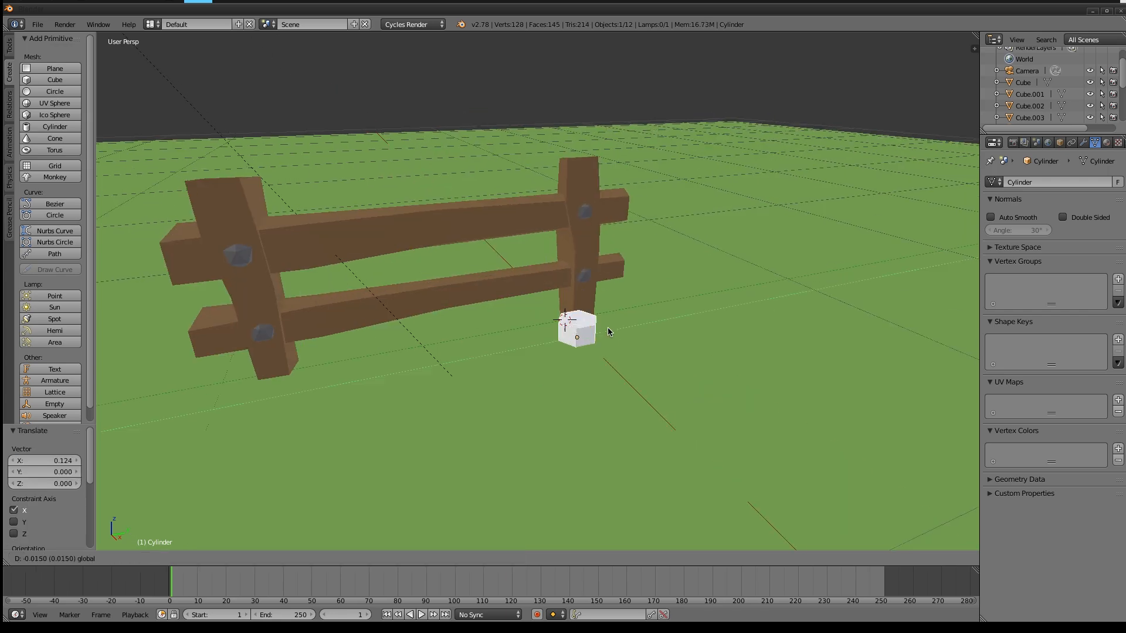
pyautogui.press('s')
pyautogui.press('x')
pyautogui.click(633, 355)
# Extrude the small cylinder's mesh upward and scale its edge loops into a tapering, pointed grass blade.
pyautogui.press('Tab')
pyautogui.moveTo(633, 356); pyautogui.dragTo(658, 364, button='middle')
pyautogui.press('e')
pyautogui.press('a')
pyautogui.press('s')
pyautogui.keyDown('alt'); pyautogui.rightClick(573, 341); pyautogui.keyUp('alt')
pyautogui.press('s')
pyautogui.click(603, 351)
# Scale the whole grass blade mesh down and place a duplicate beside it at the foot of the right post.
pyautogui.scroll(-4, 659, 364)
pyautogui.press('a')
pyautogui.press('s')
pyautogui.hotkey('shift', 'd')
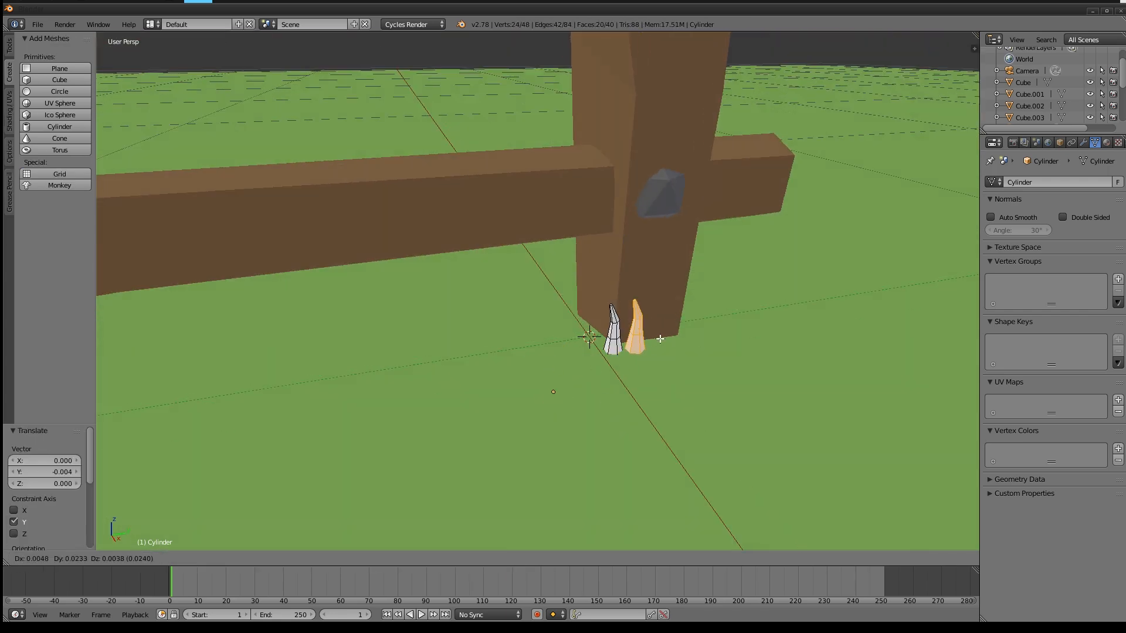
pyautogui.click(658, 339)
# Deselect the grass blades and assign the green Grass material to their object.
pyautogui.scroll(-3, 658, 339)
pyautogui.press('a')
pyautogui.click(1106, 142)
pyautogui.click(1056, 201)
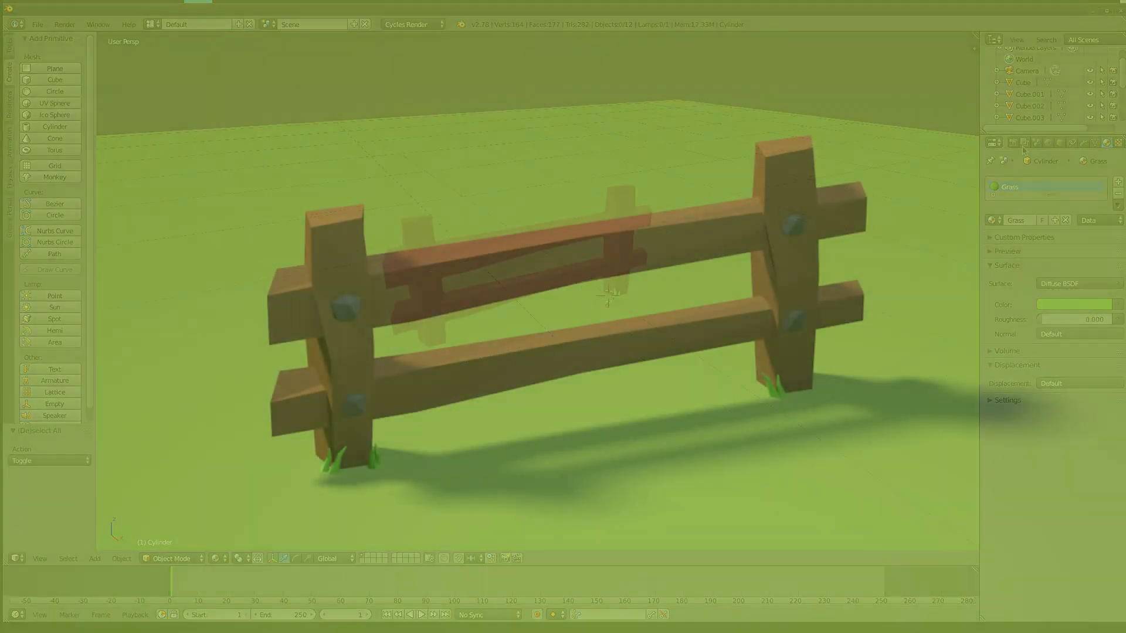